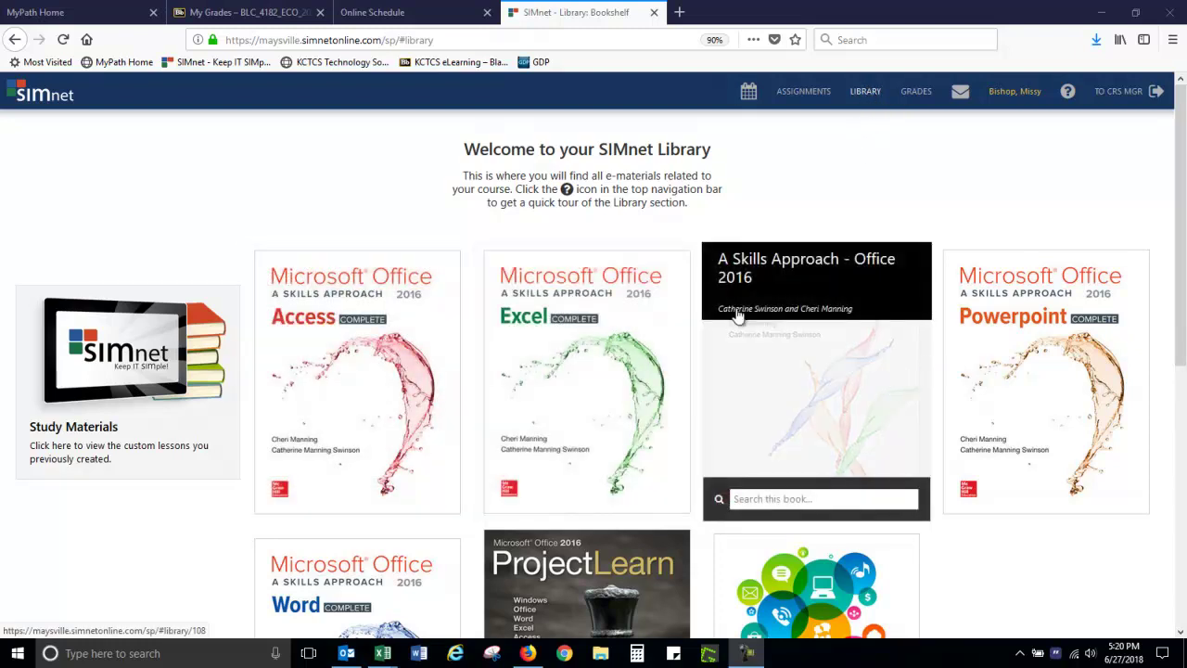
Open the Excel 2016 book's Excel 2016 section in the library and review the Chapter 6 - Exploring Advanced Functions topic list
{"action": "left_click", "coordinate": [578, 374]}
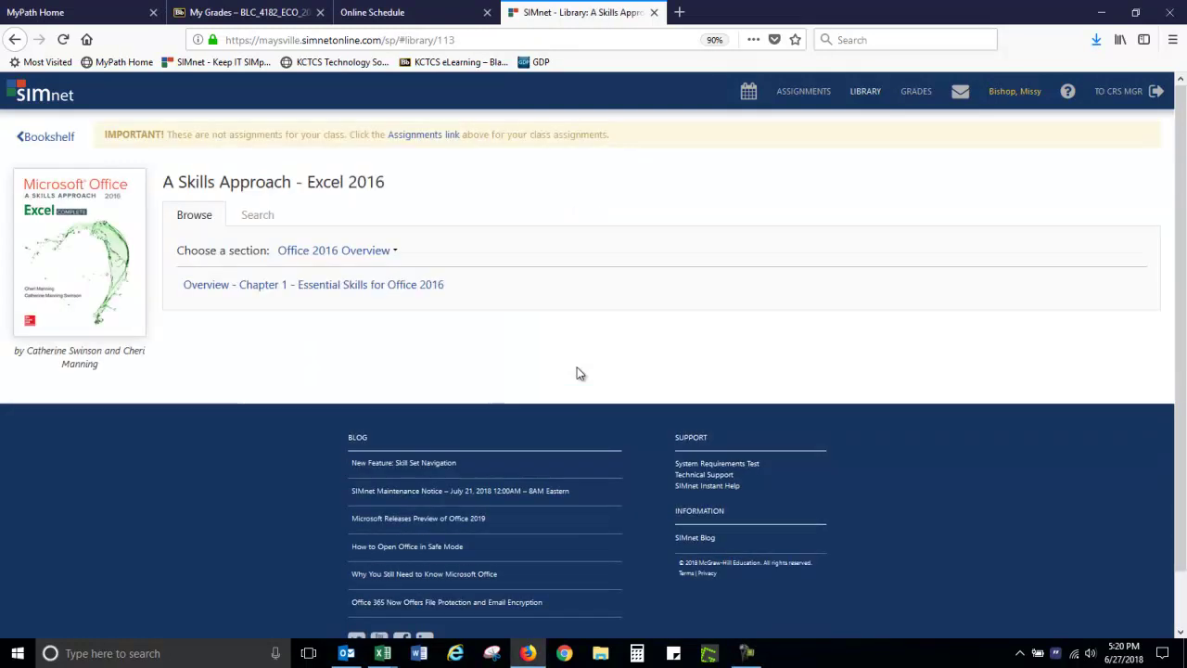
{"action": "left_click", "coordinate": [339, 252]}
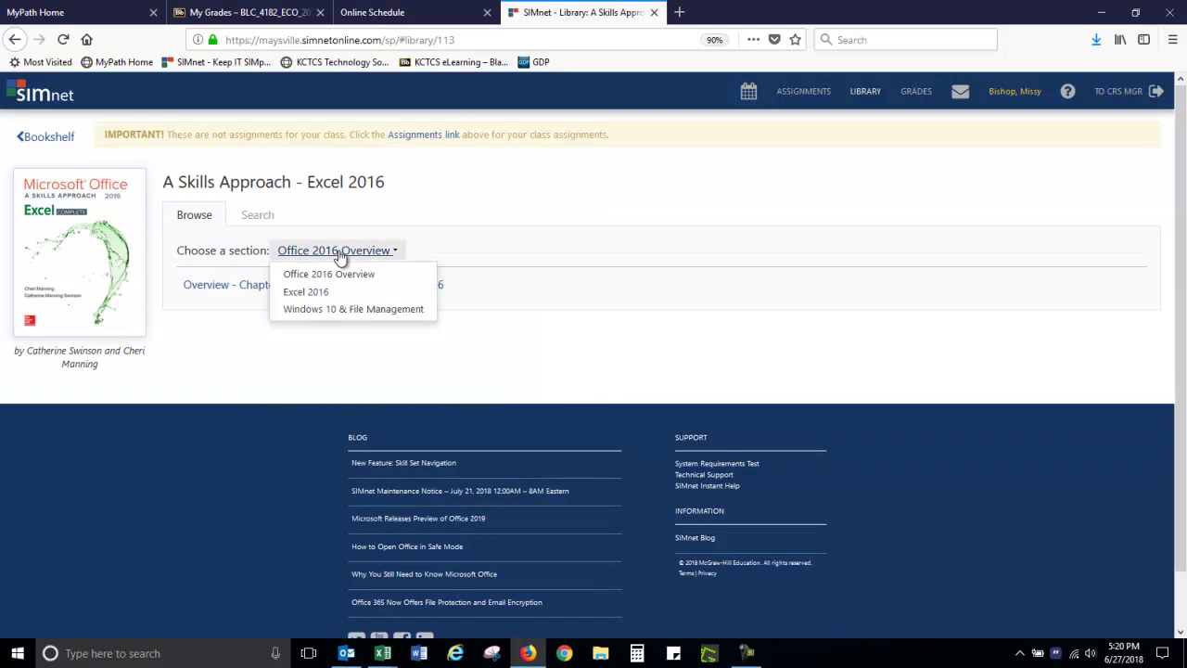
{"action": "left_click", "coordinate": [316, 293]}
{"action": "scroll", "coordinate": [297, 297], "scroll_direction": "down", "scroll_amount": 1}
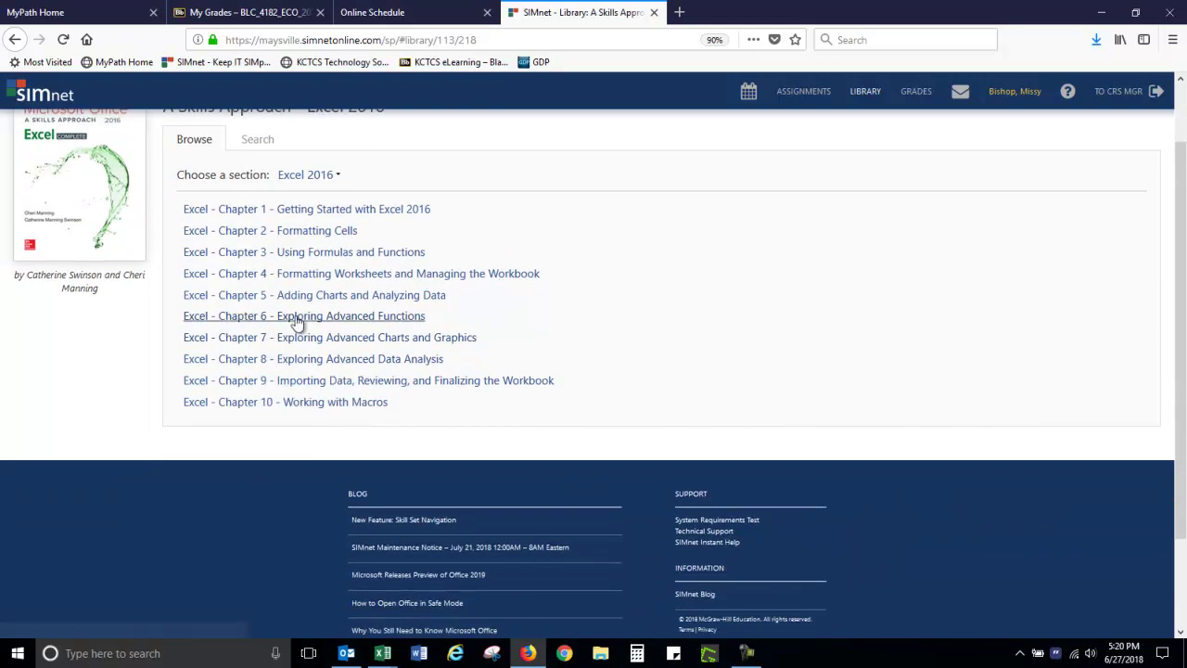
{"action": "left_click", "coordinate": [297, 317]}
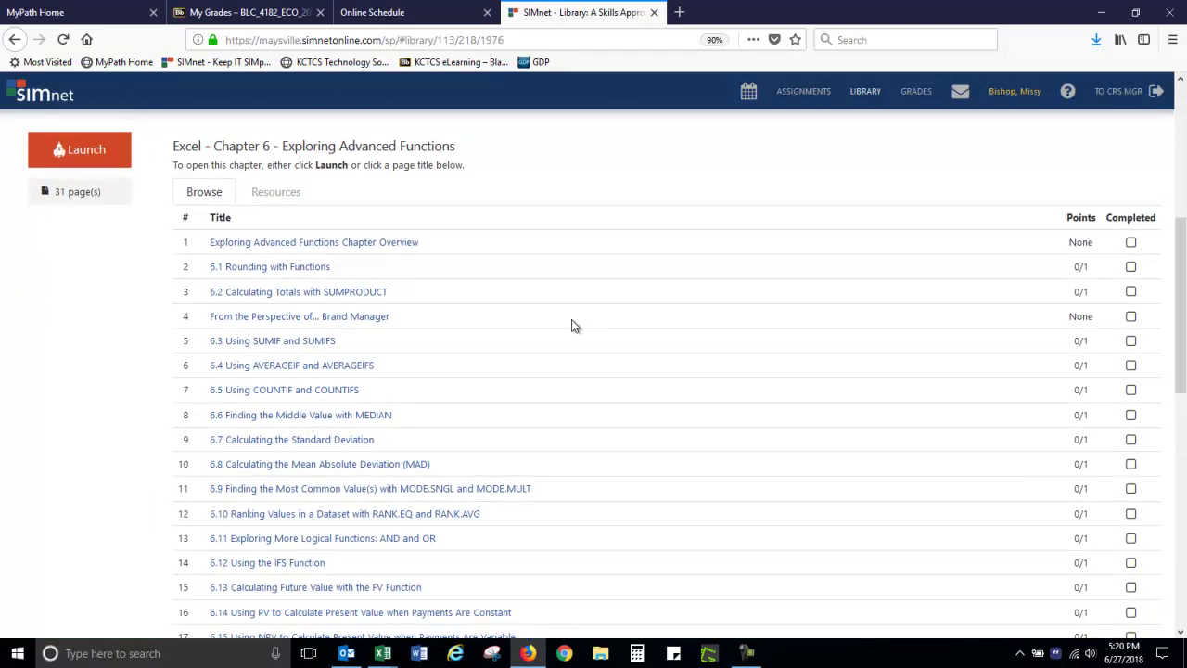
{"action": "scroll", "coordinate": [564, 337], "scroll_direction": "down", "scroll_amount": 1}
{"action": "scroll", "coordinate": [564, 339], "scroll_direction": "down", "scroll_amount": 1}
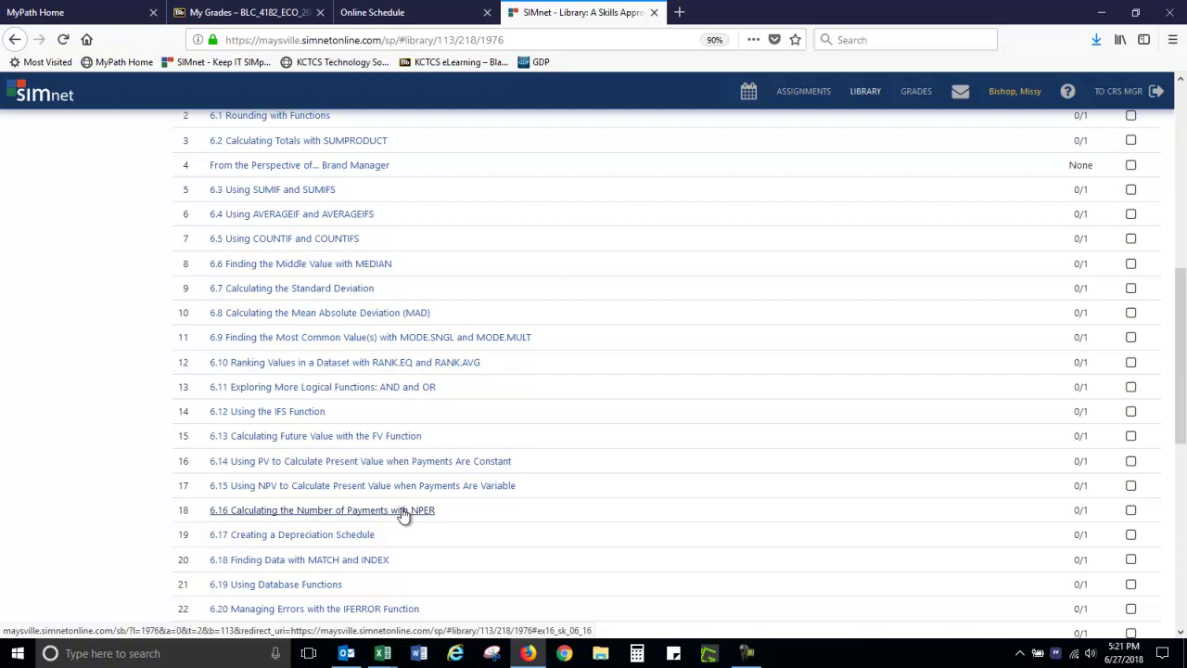
{"action": "scroll", "coordinate": [485, 429], "scroll_direction": "up", "scroll_amount": 4}
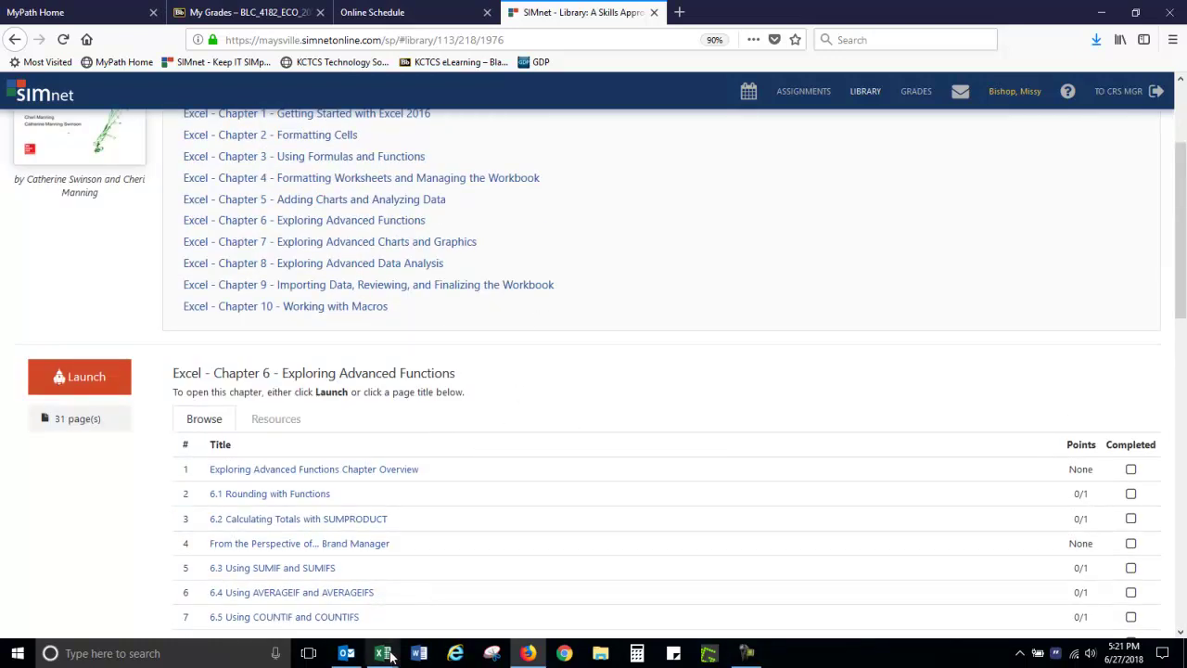
Switch to Excel's EX2016-ChallengeYourself-6-4-1 workbook and clear the approximate-years cell D12 on the Loan Terms sheet
{"action": "mouse_move", "coordinate": [382, 653]}
{"action": "mouse_move", "coordinate": [354, 575]}
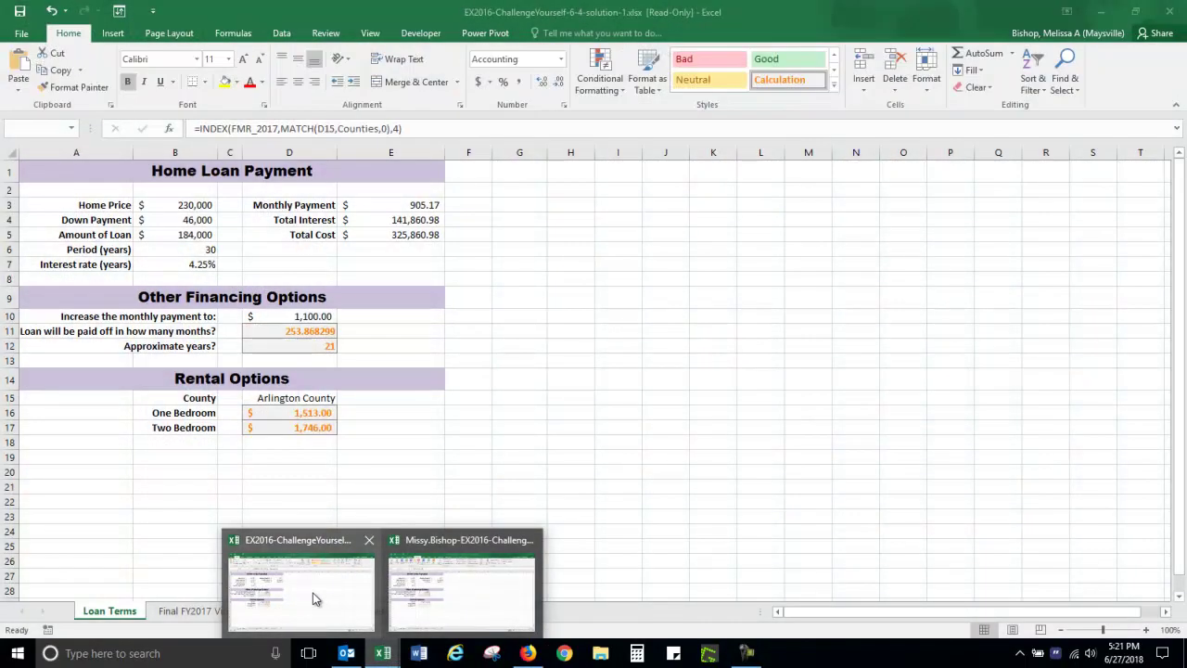
{"action": "left_click", "coordinate": [456, 587]}
{"action": "left_click", "coordinate": [312, 331]}
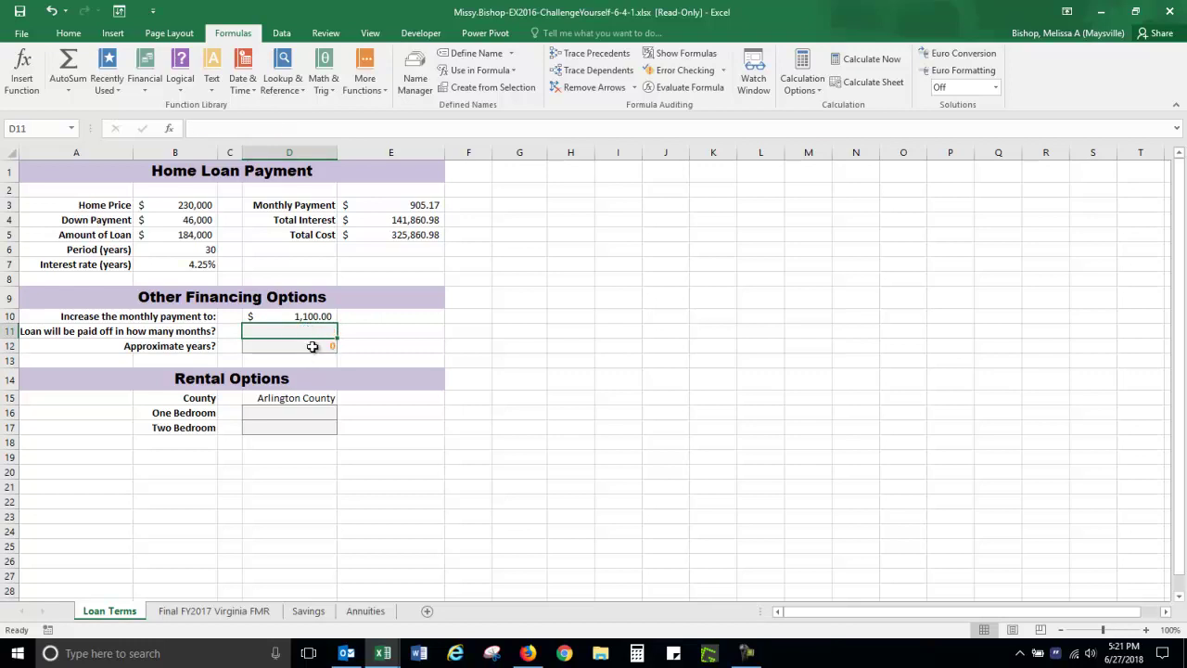
{"action": "left_click", "coordinate": [313, 346]}
{"action": "key", "text": "Delete"}
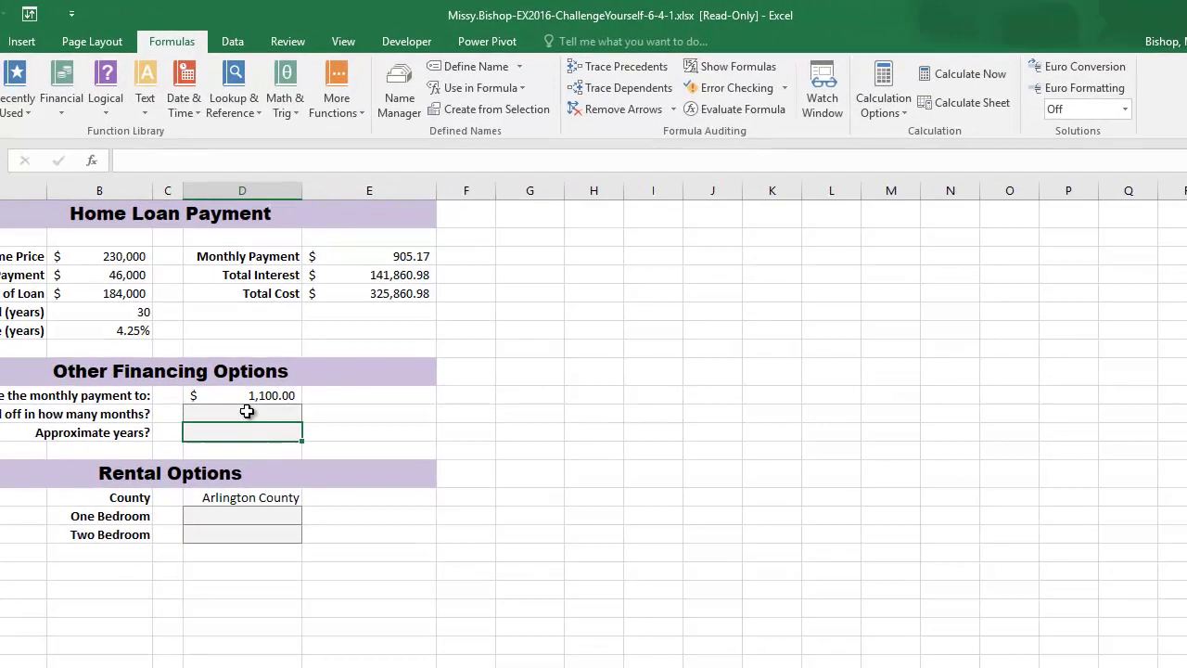
Start an NPER financial function in cell D11 for the number of months until the loan is paid off
{"action": "left_click", "coordinate": [290, 329]}
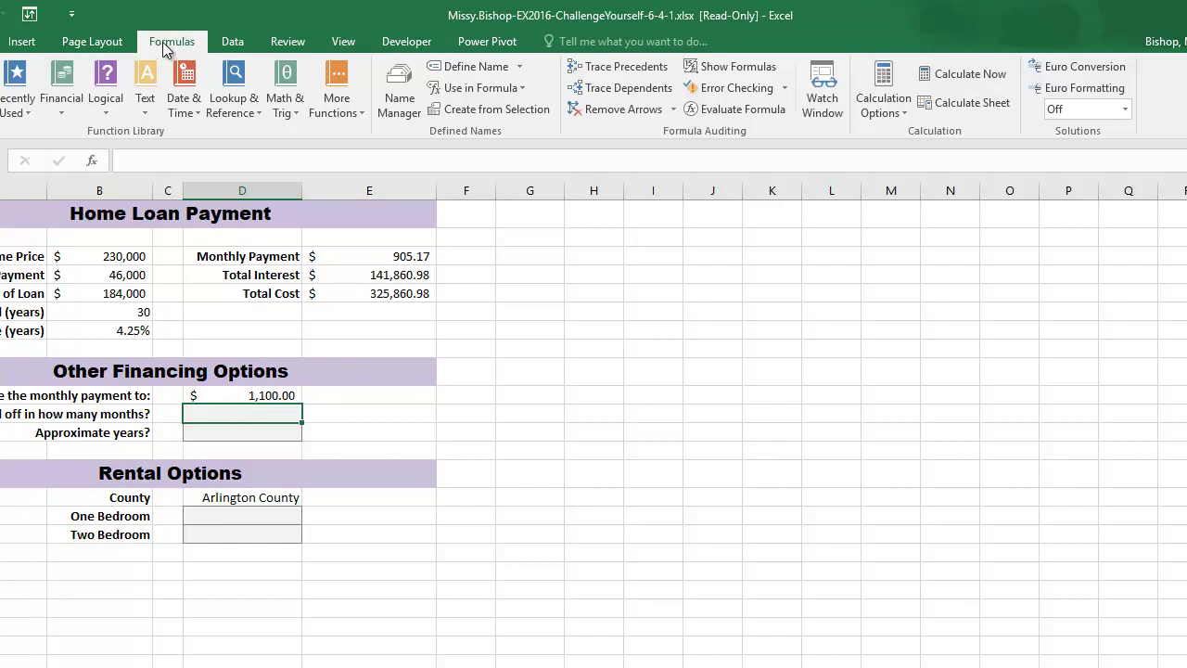
{"action": "left_click", "coordinate": [59, 113]}
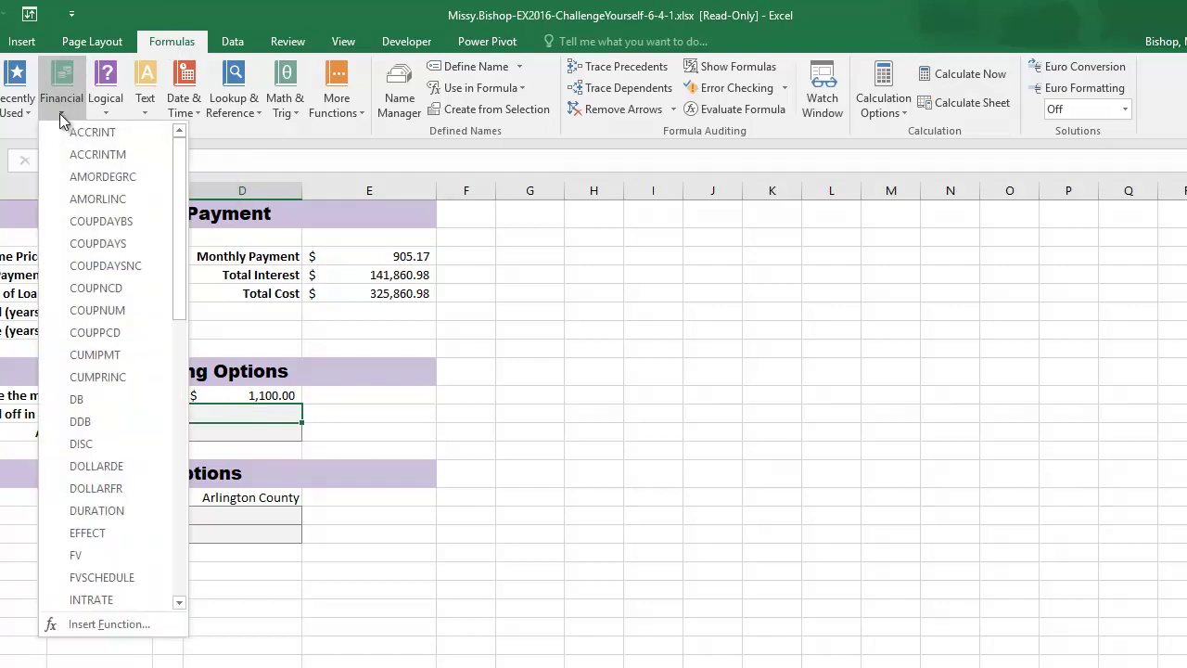
{"action": "scroll", "coordinate": [95, 355], "scroll_direction": "down", "scroll_amount": 6}
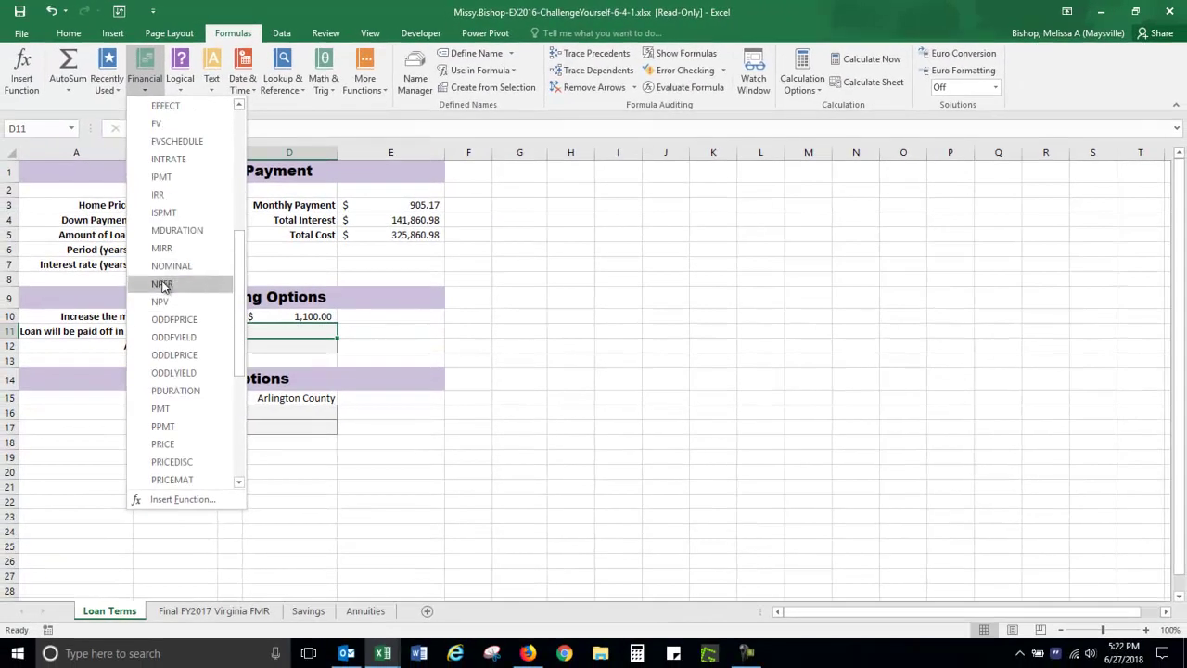
{"action": "left_click", "coordinate": [163, 284]}
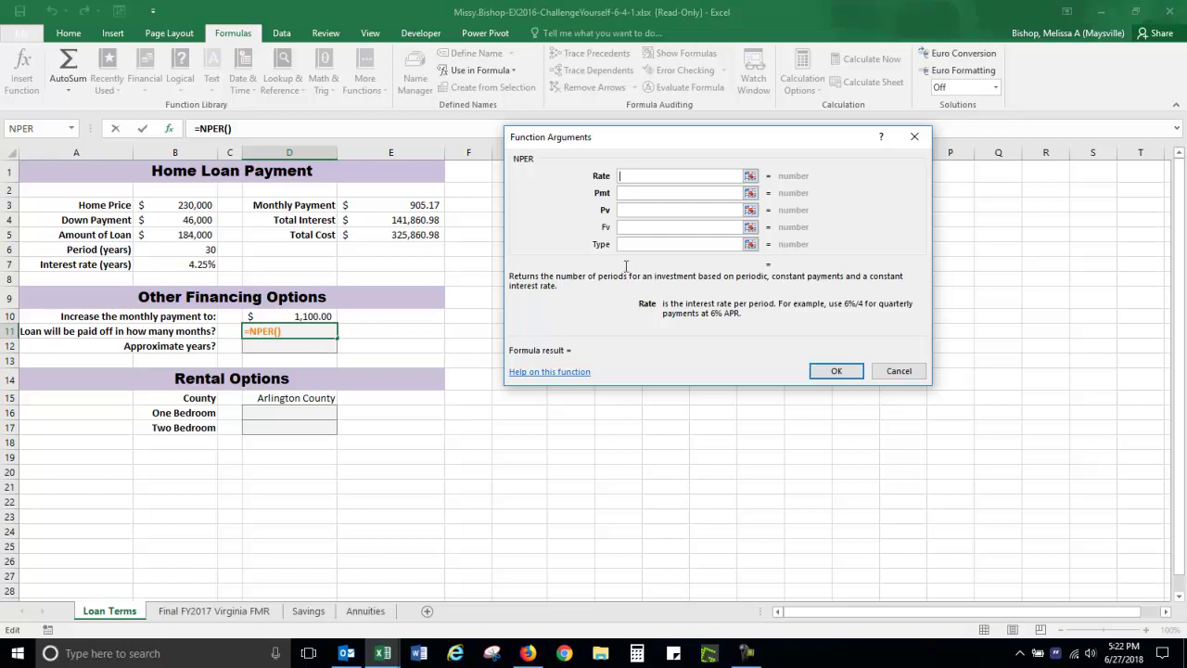
Complete the NPER function in D11 with Rate B7/12, Pmt -D10 and Pv B5
{"action": "left_click", "coordinate": [629, 193]}
{"action": "type", "text": "-"}
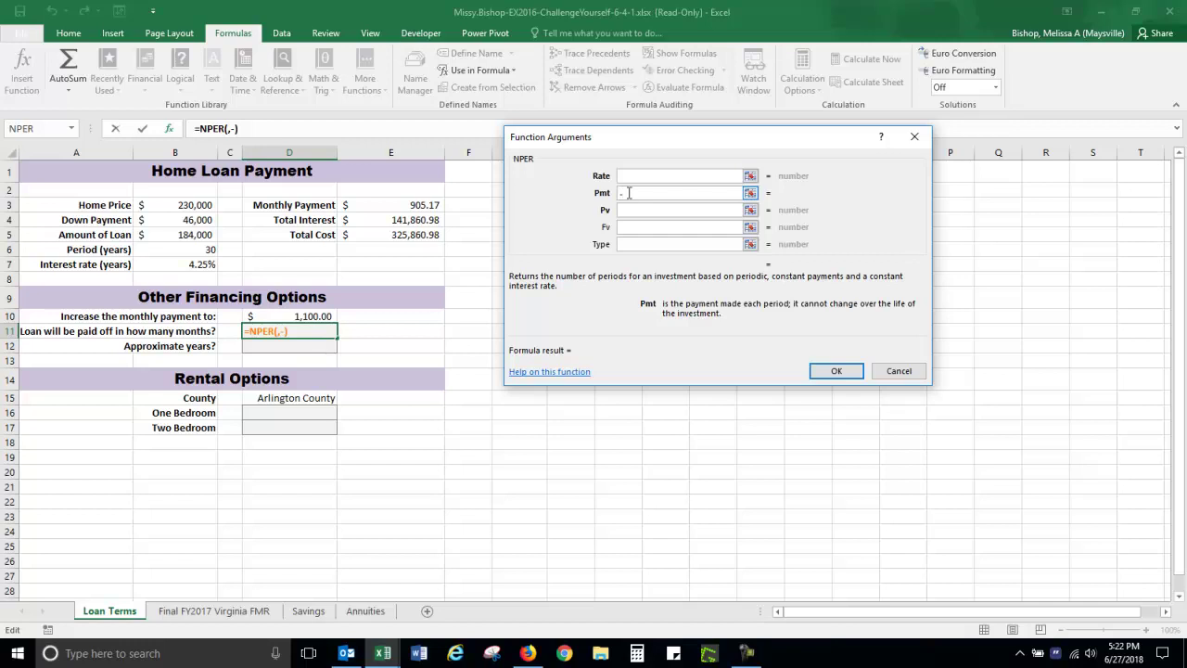
{"action": "left_click", "coordinate": [643, 172]}
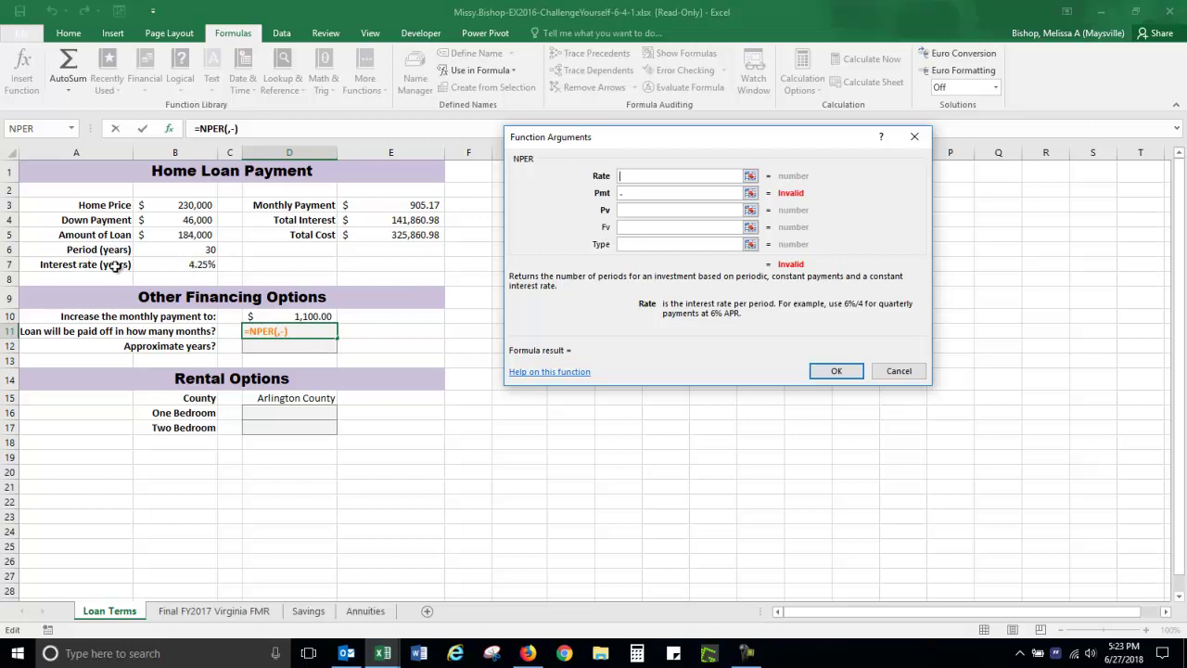
{"action": "left_click", "coordinate": [190, 266]}
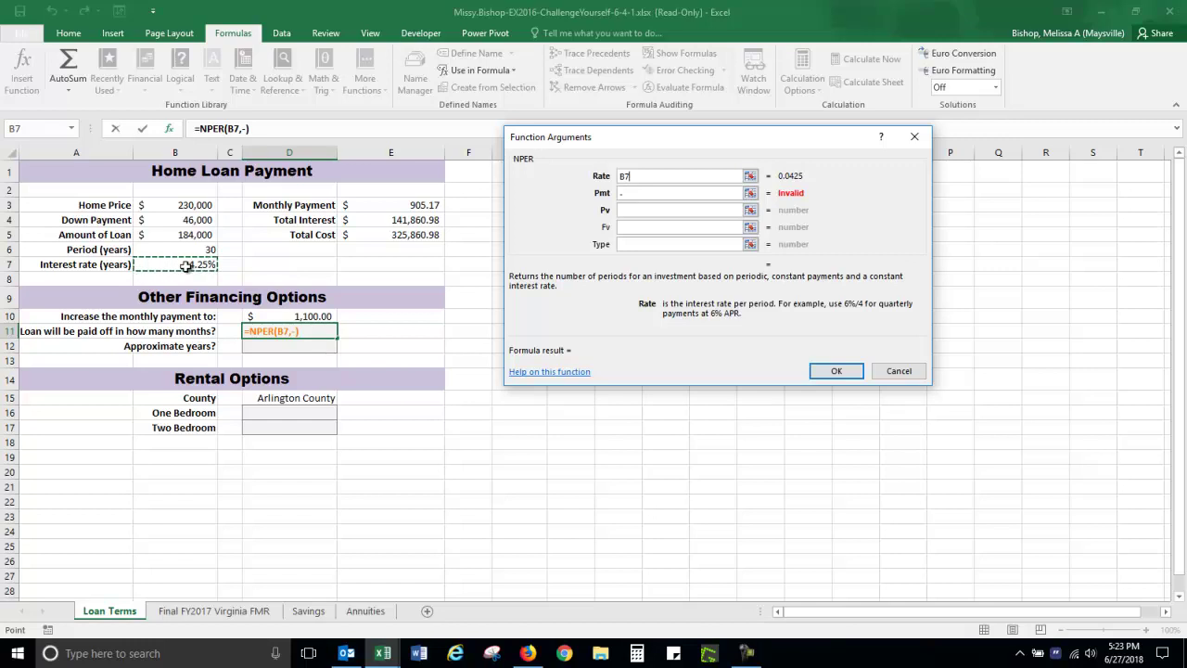
{"action": "type", "text": "/12"}
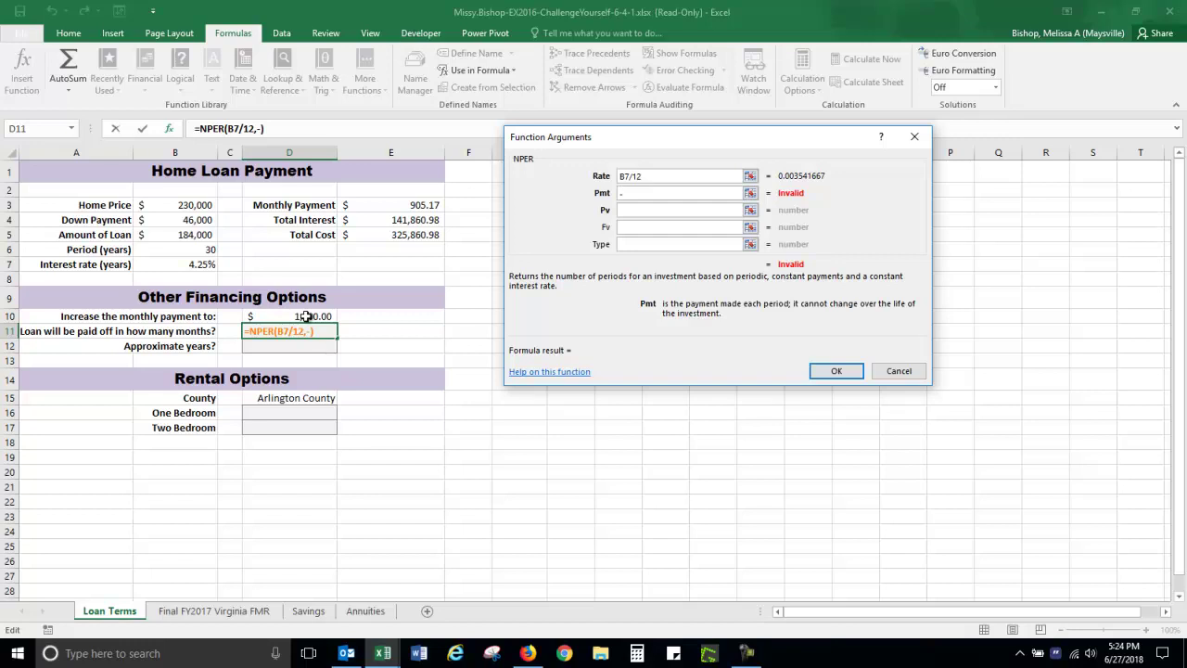
{"action": "left_click", "coordinate": [307, 316]}
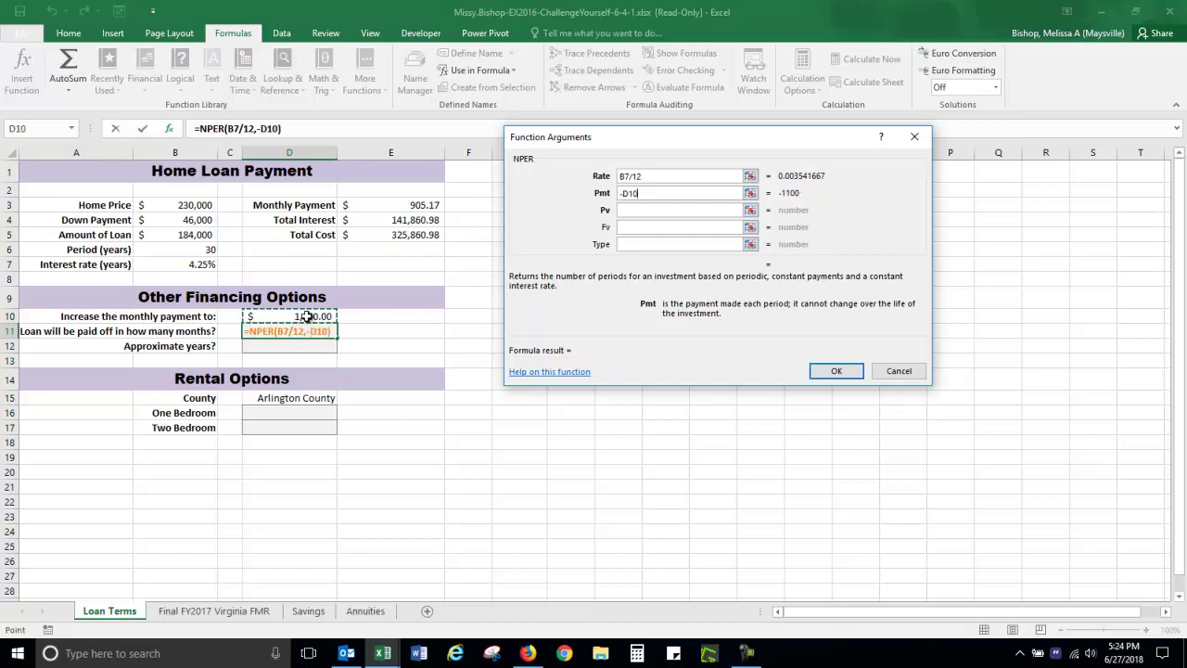
{"action": "left_click", "coordinate": [634, 209]}
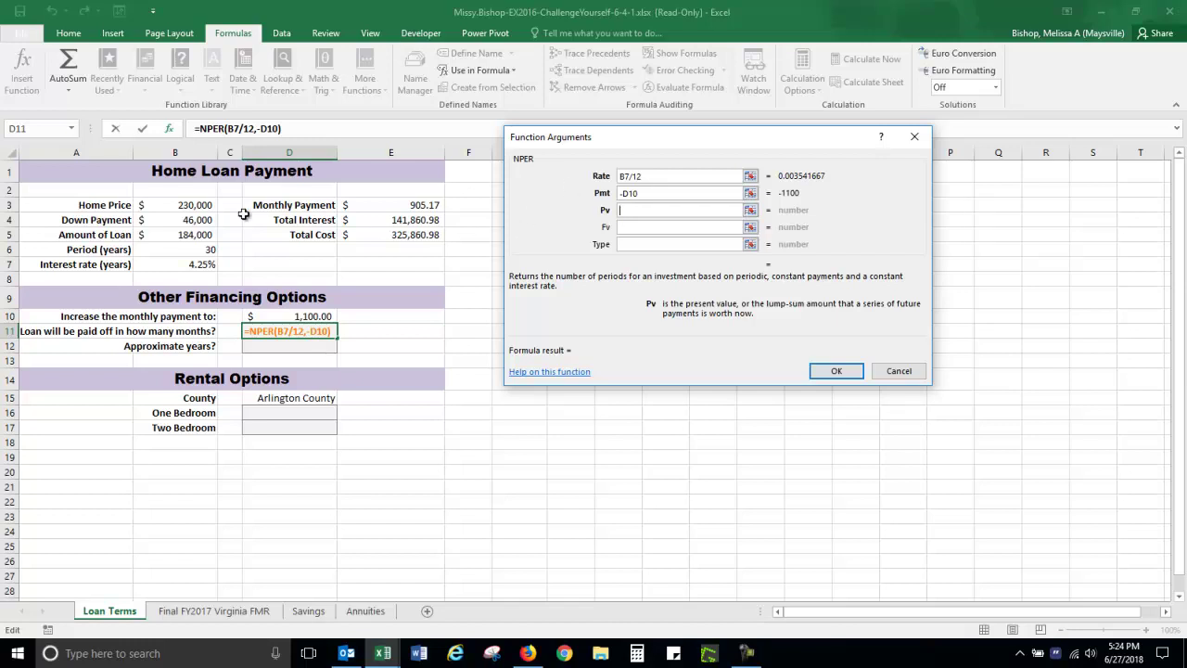
{"action": "left_click", "coordinate": [173, 235]}
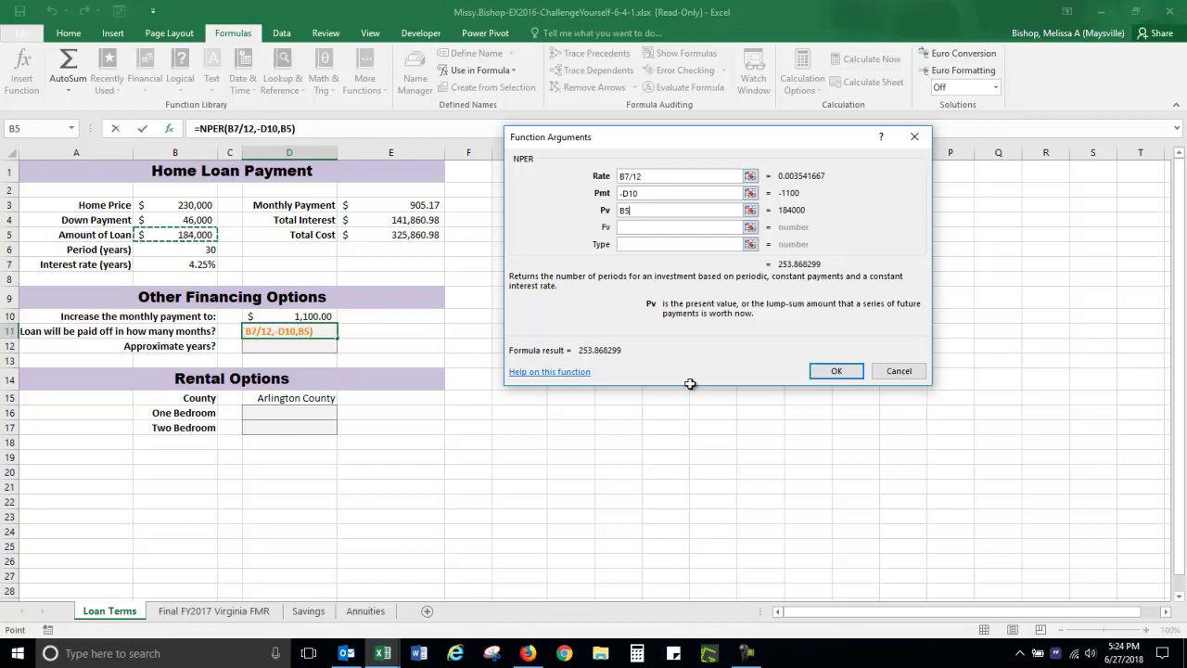
{"action": "left_click", "coordinate": [832, 371]}
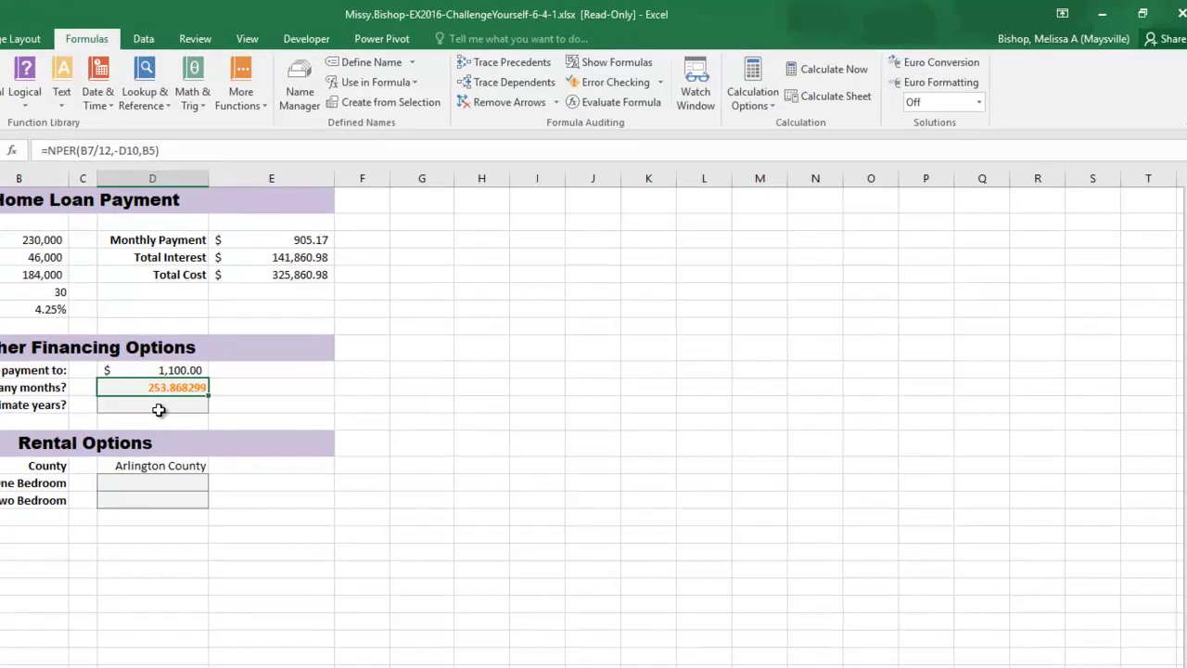
Start a ROUND math function in the approximate-years cell D12
{"action": "left_click", "coordinate": [294, 348]}
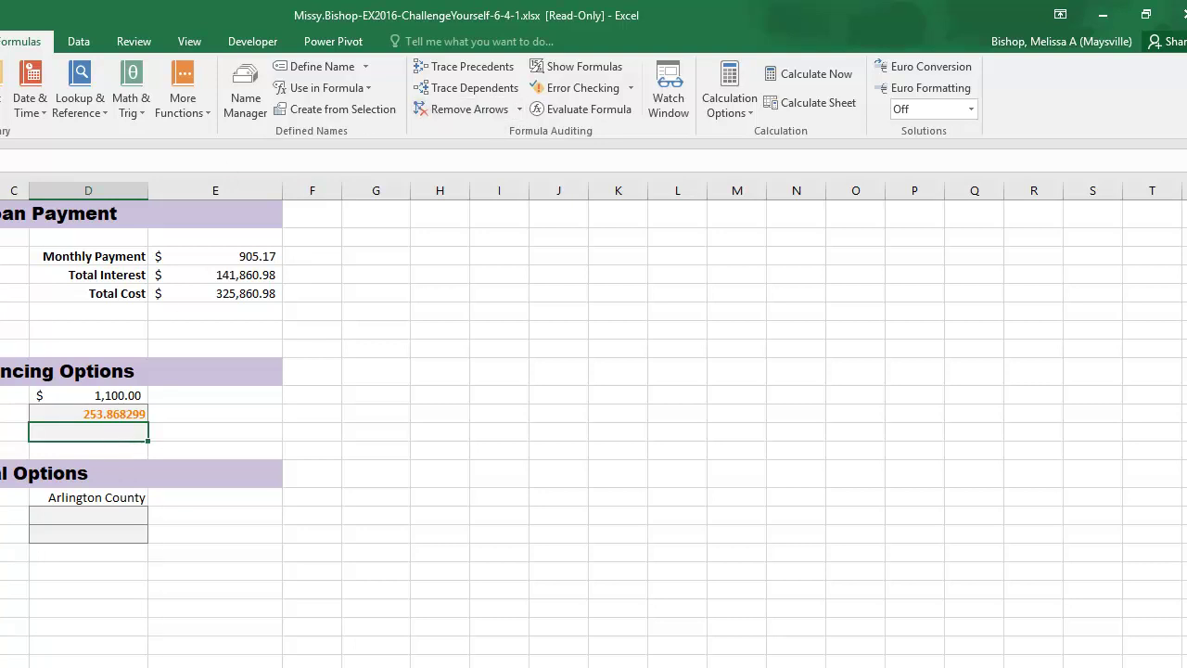
{"action": "left_click", "coordinate": [142, 109]}
{"action": "scroll", "coordinate": [190, 408], "scroll_direction": "down", "scroll_amount": 8}
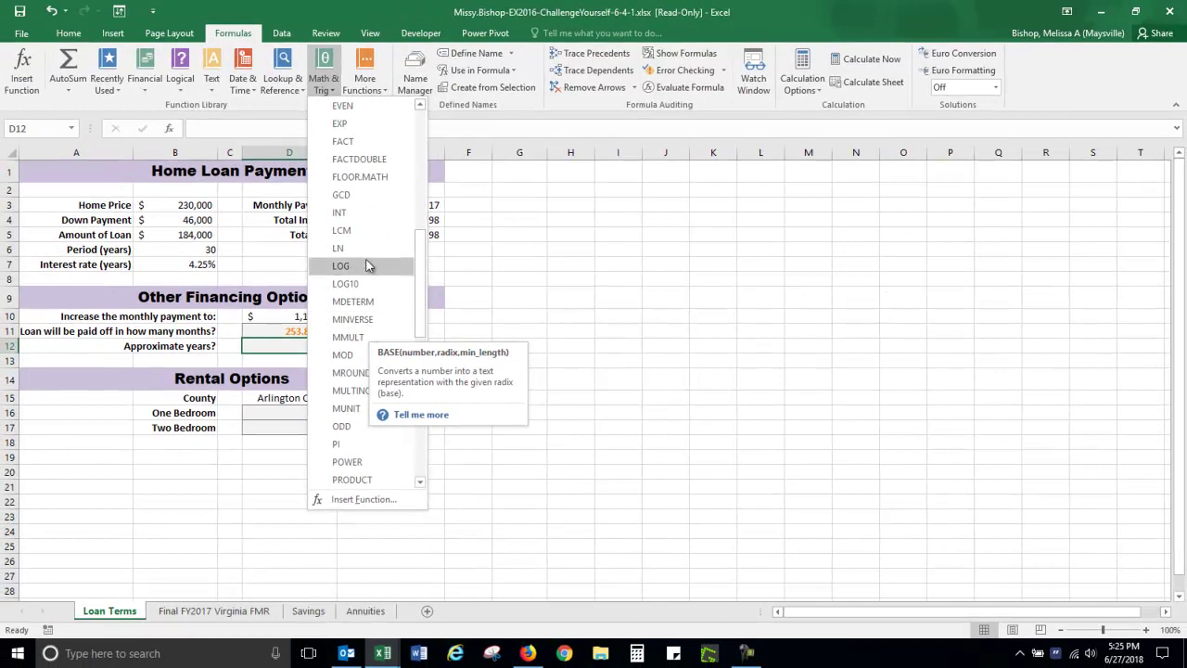
{"action": "scroll", "coordinate": [361, 283], "scroll_direction": "down", "scroll_amount": 5}
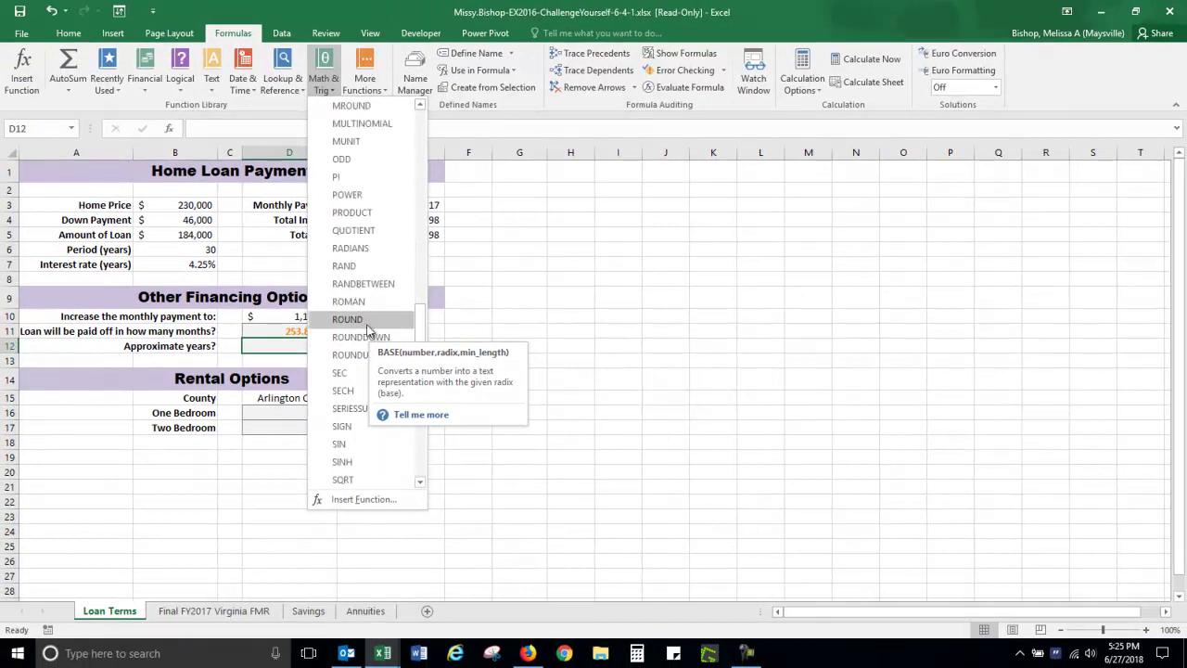
{"action": "left_click", "coordinate": [354, 319]}
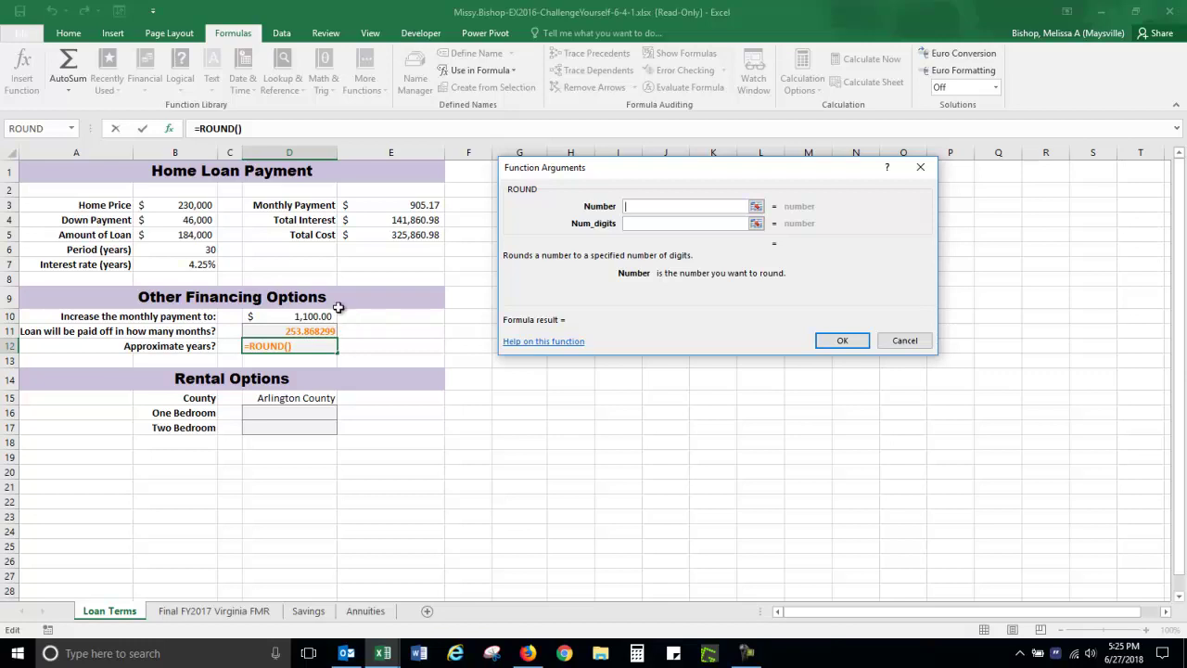
Complete the ROUND function in D12 with D11/12 as the number and 0 as the number of digits
{"action": "left_click", "coordinate": [280, 333]}
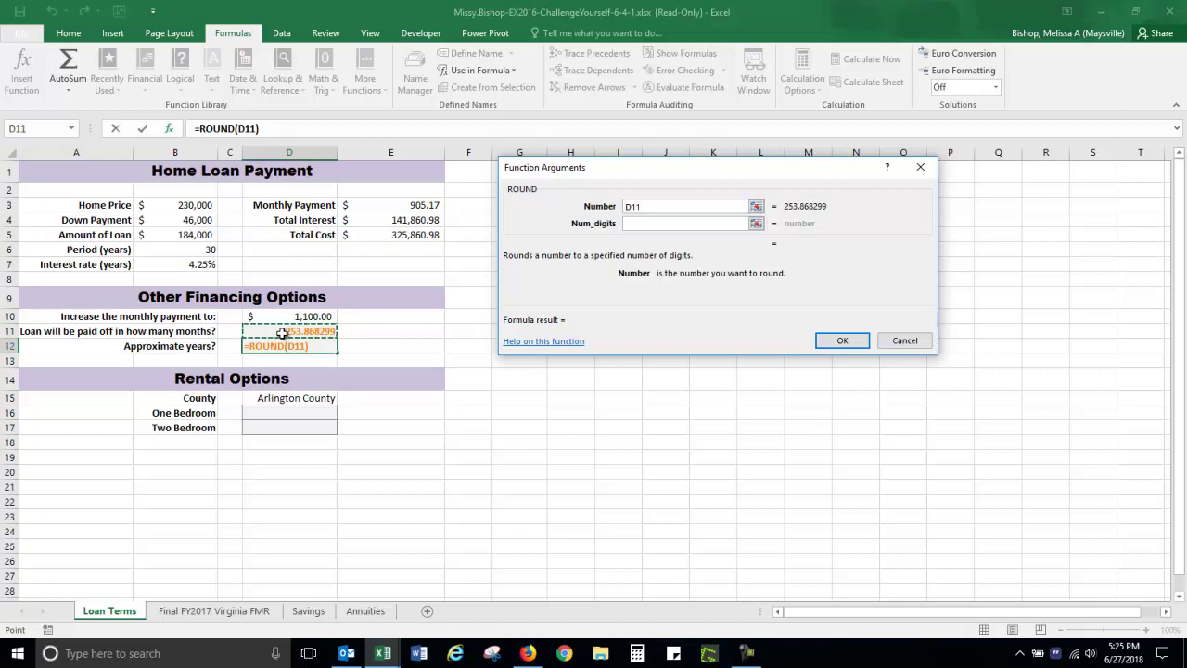
{"action": "type", "text": "/12"}
{"action": "left_click", "coordinate": [640, 224]}
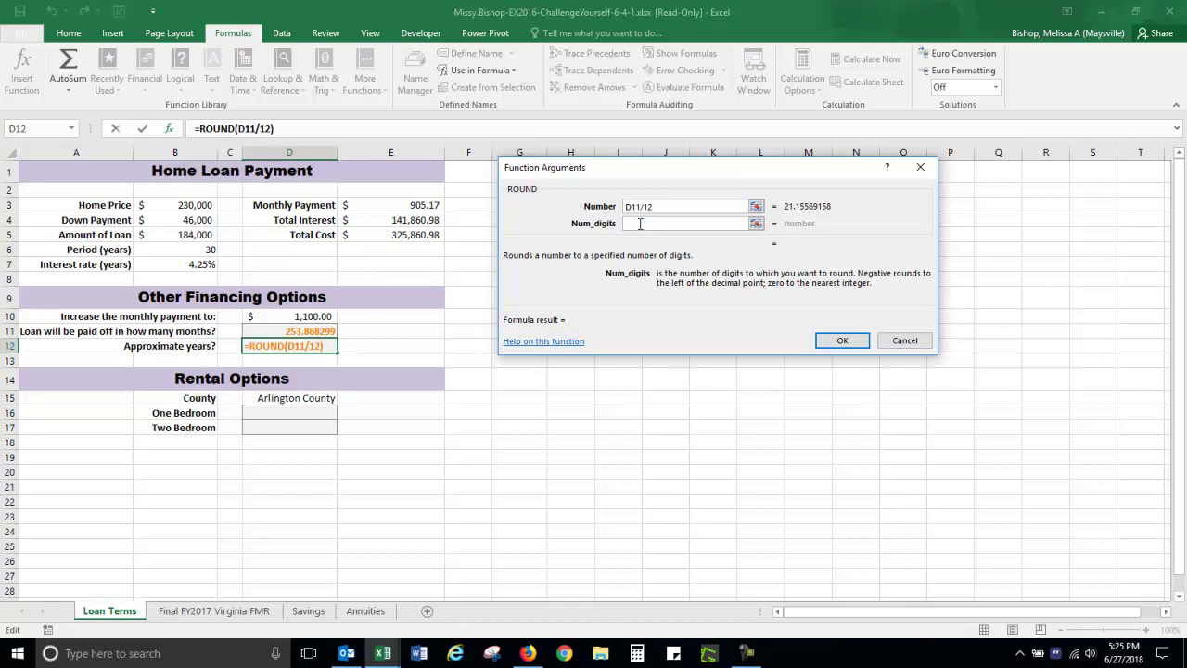
{"action": "type", "text": "0"}
{"action": "left_click", "coordinate": [844, 341]}
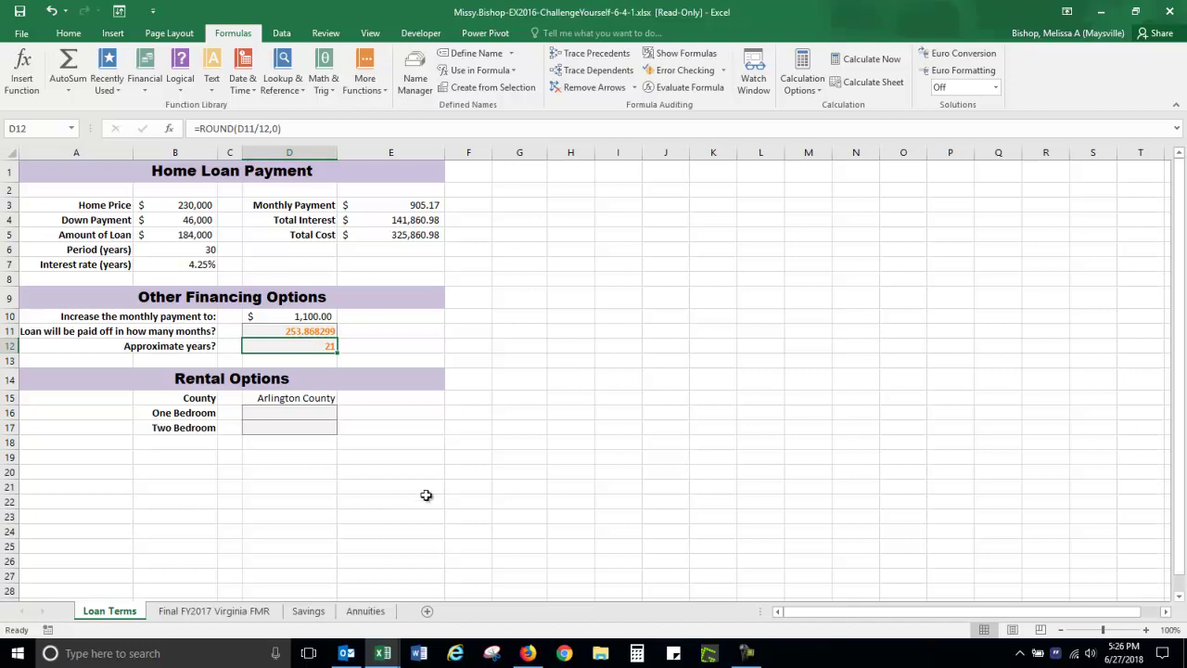
Examine the county rent table on the Final FY2017 Virginia FMR sheet, including its localities and bedroom columns
{"action": "left_click", "coordinate": [233, 612]}
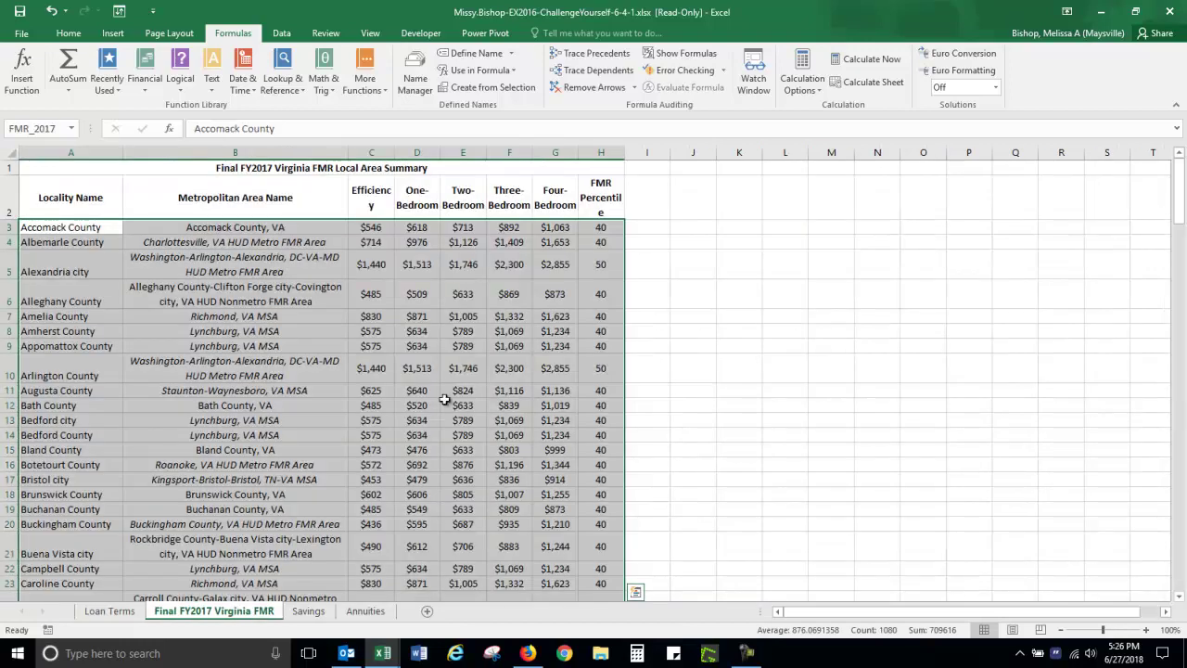
{"action": "scroll", "coordinate": [658, 325], "scroll_direction": "down", "scroll_amount": 3}
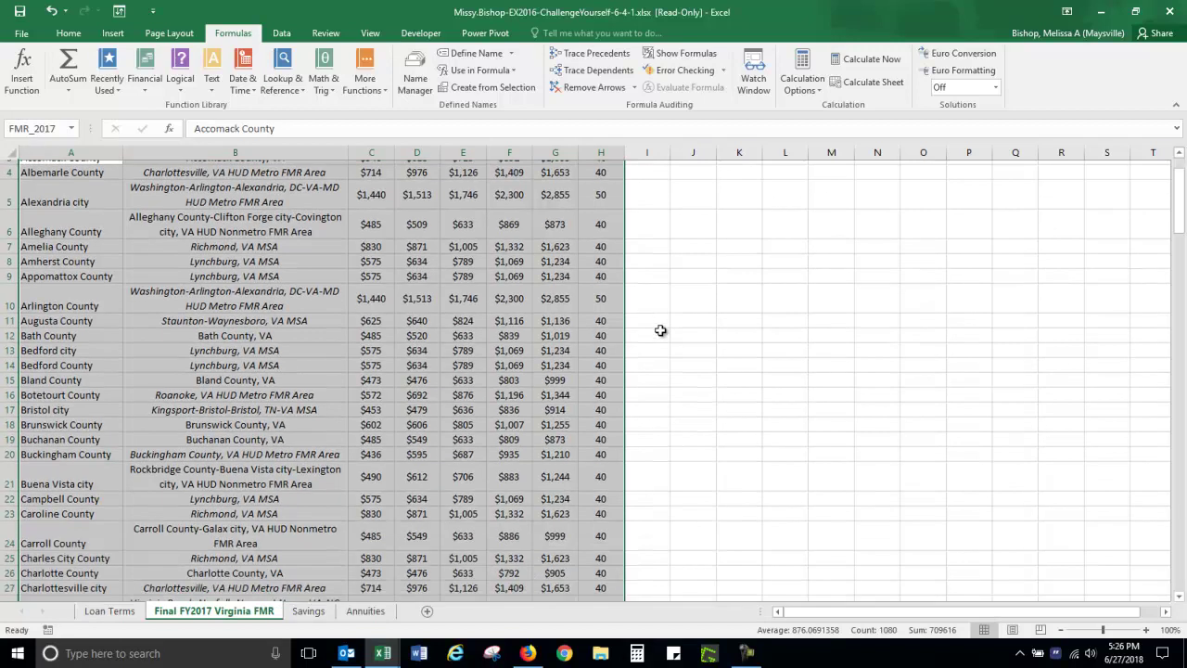
{"action": "scroll", "coordinate": [346, 398], "scroll_direction": "down", "scroll_amount": 1}
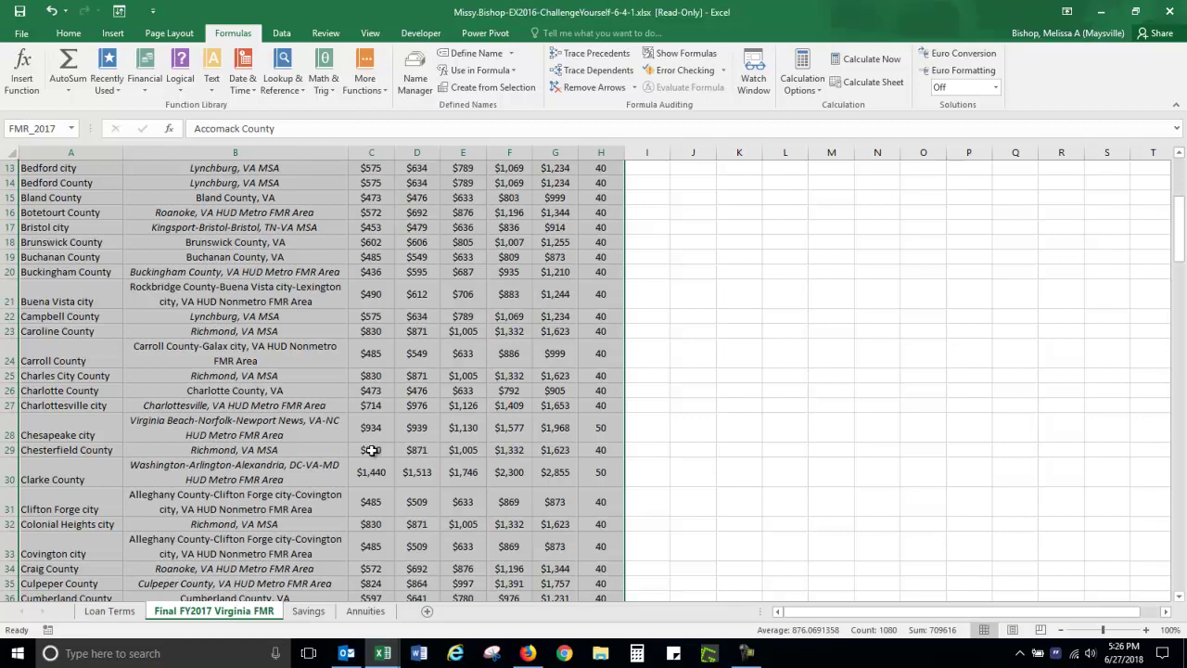
{"action": "scroll", "coordinate": [370, 432], "scroll_direction": "down", "scroll_amount": 2}
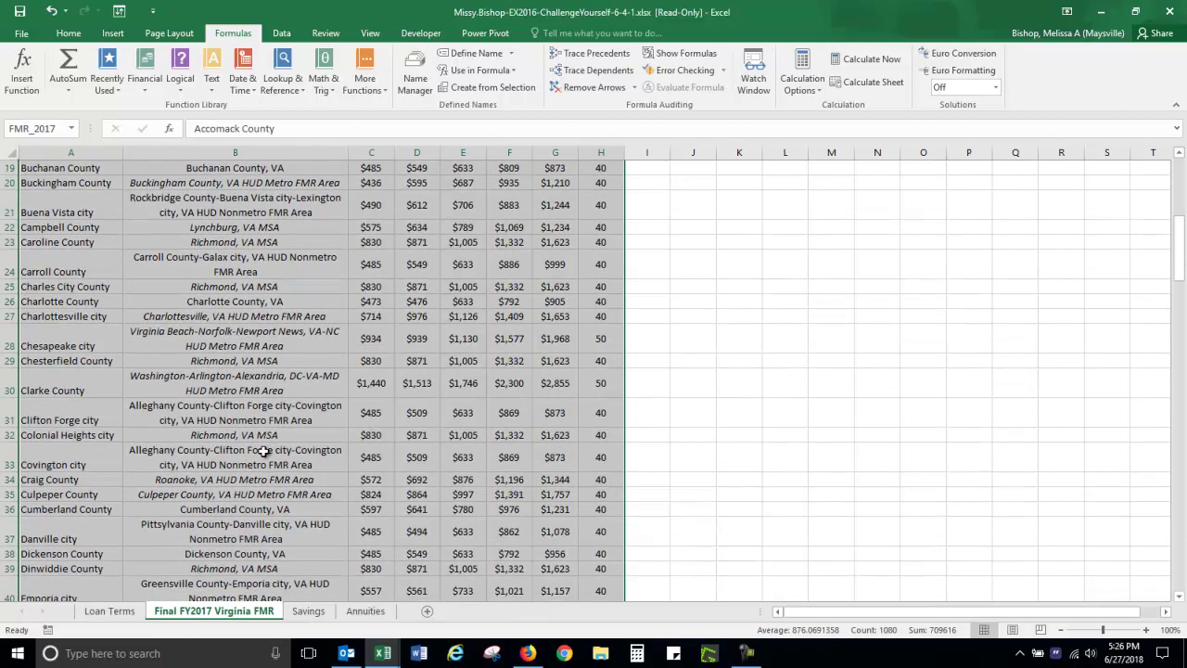
{"action": "scroll", "coordinate": [274, 411], "scroll_direction": "down", "scroll_amount": 6}
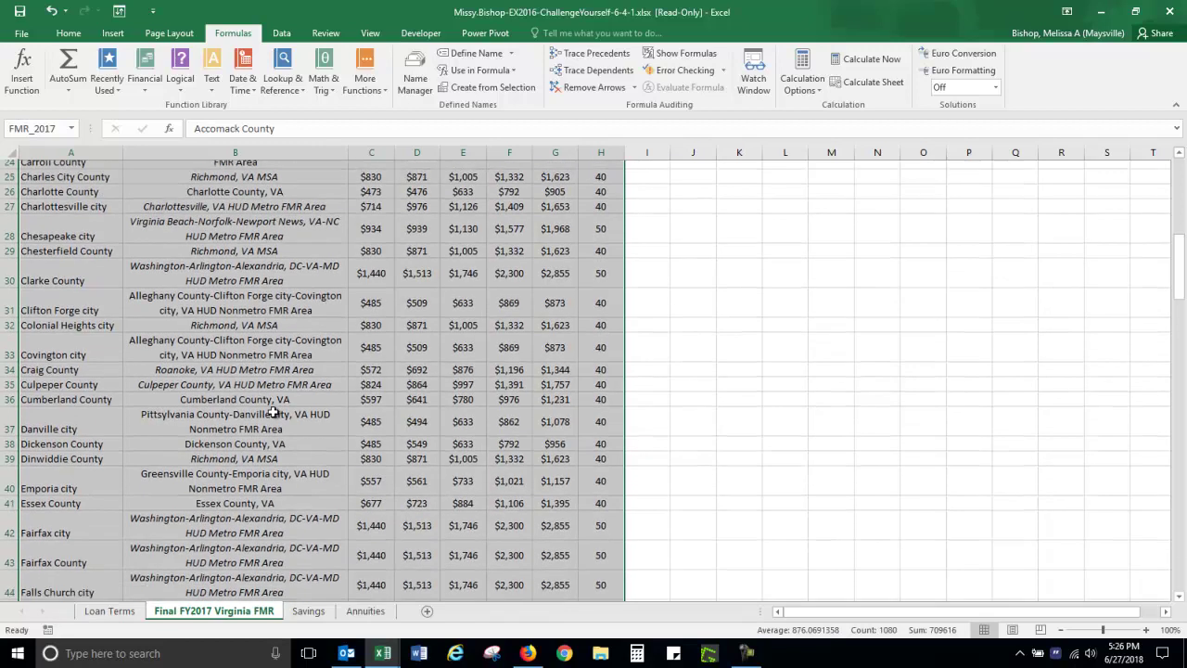
{"action": "scroll", "coordinate": [273, 411], "scroll_direction": "up", "scroll_amount": 12}
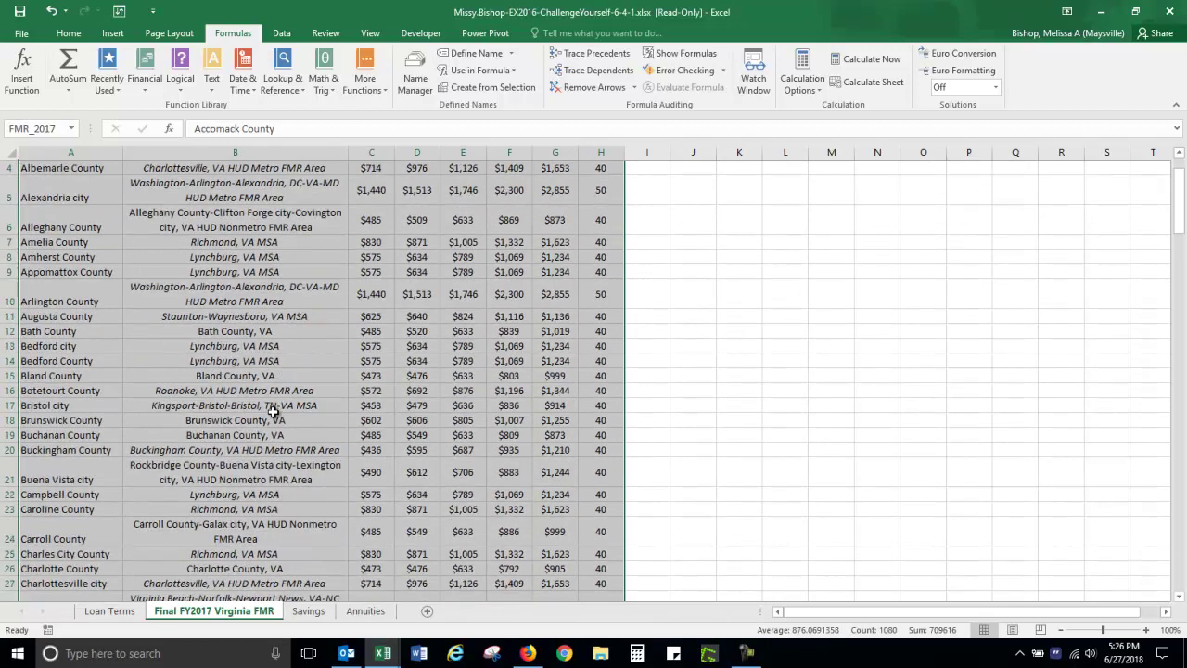
{"action": "scroll", "coordinate": [273, 411], "scroll_direction": "down", "scroll_amount": 7}
{"action": "scroll", "coordinate": [273, 411], "scroll_direction": "down", "scroll_amount": 3}
{"action": "scroll", "coordinate": [274, 411], "scroll_direction": "up", "scroll_amount": 10}
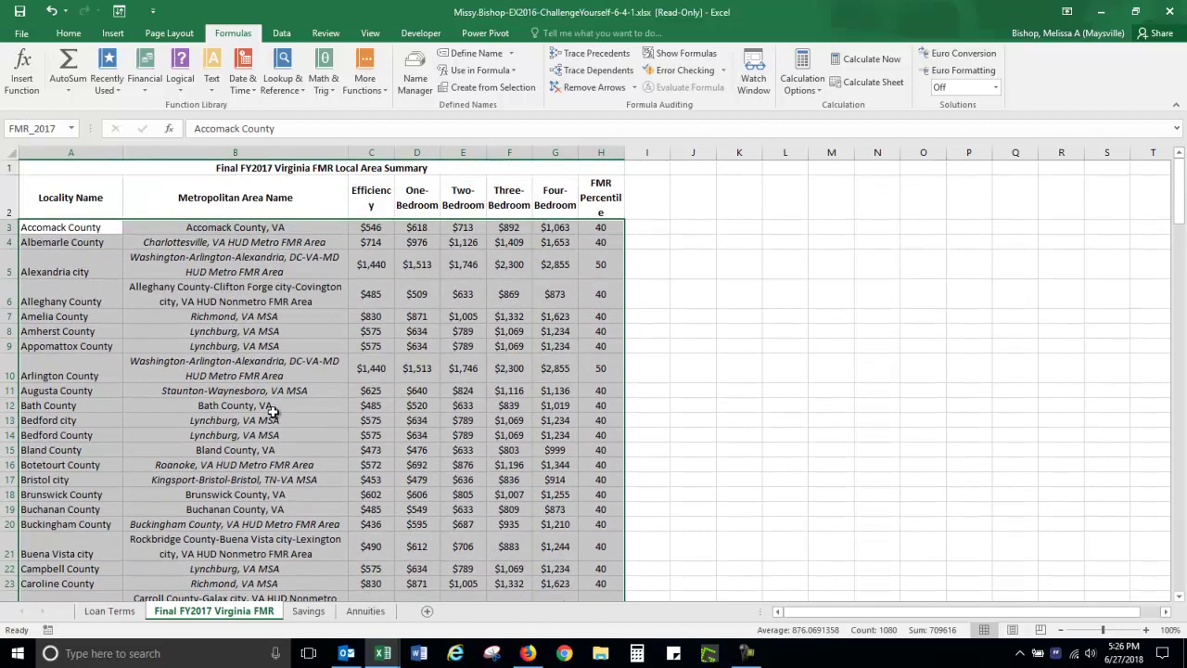
Look over the Virginia FMR rent rows, return to the Loan Terms sheet and check the defined names available for one-bedroom cell D16
{"action": "scroll", "coordinate": [403, 397], "scroll_direction": "down", "scroll_amount": 9}
{"action": "scroll", "coordinate": [403, 397], "scroll_direction": "down", "scroll_amount": 8}
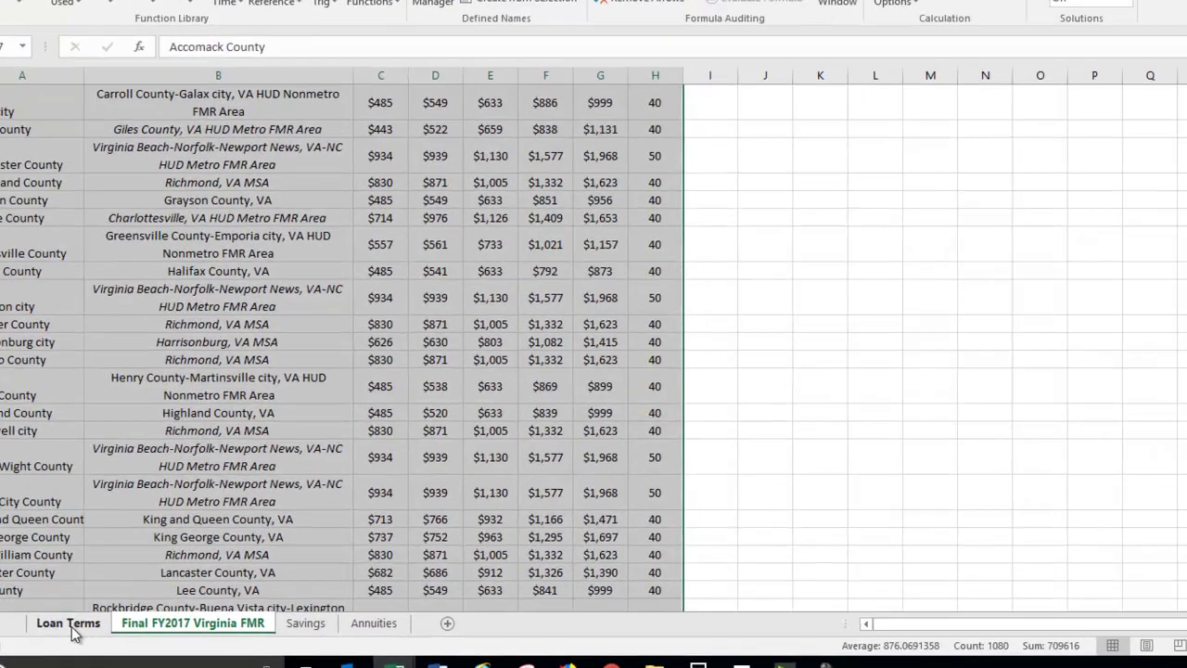
{"action": "left_click", "coordinate": [111, 612]}
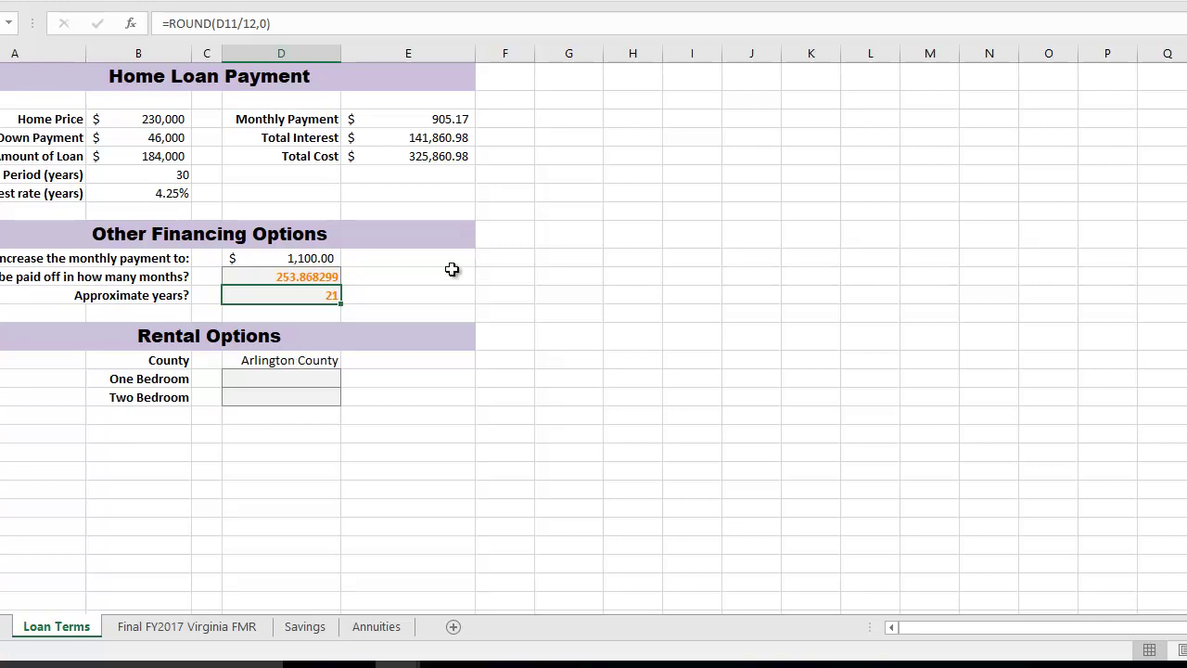
{"action": "left_click", "coordinate": [265, 379]}
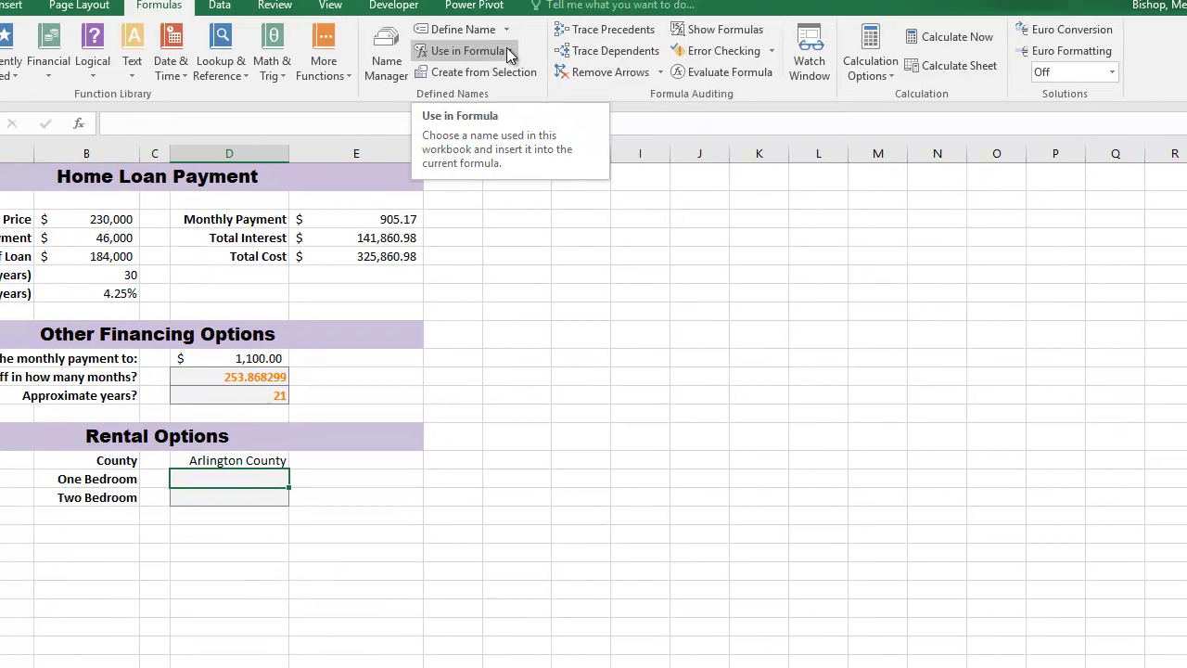
{"action": "left_click", "coordinate": [491, 85]}
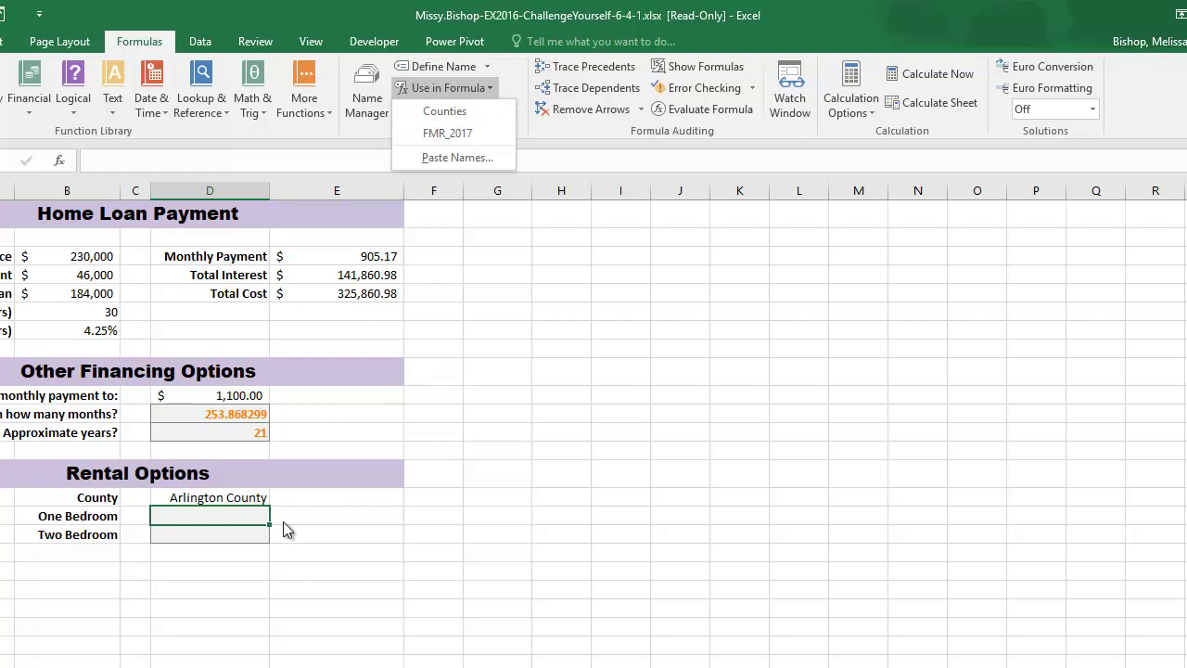
{"action": "left_click", "coordinate": [218, 517]}
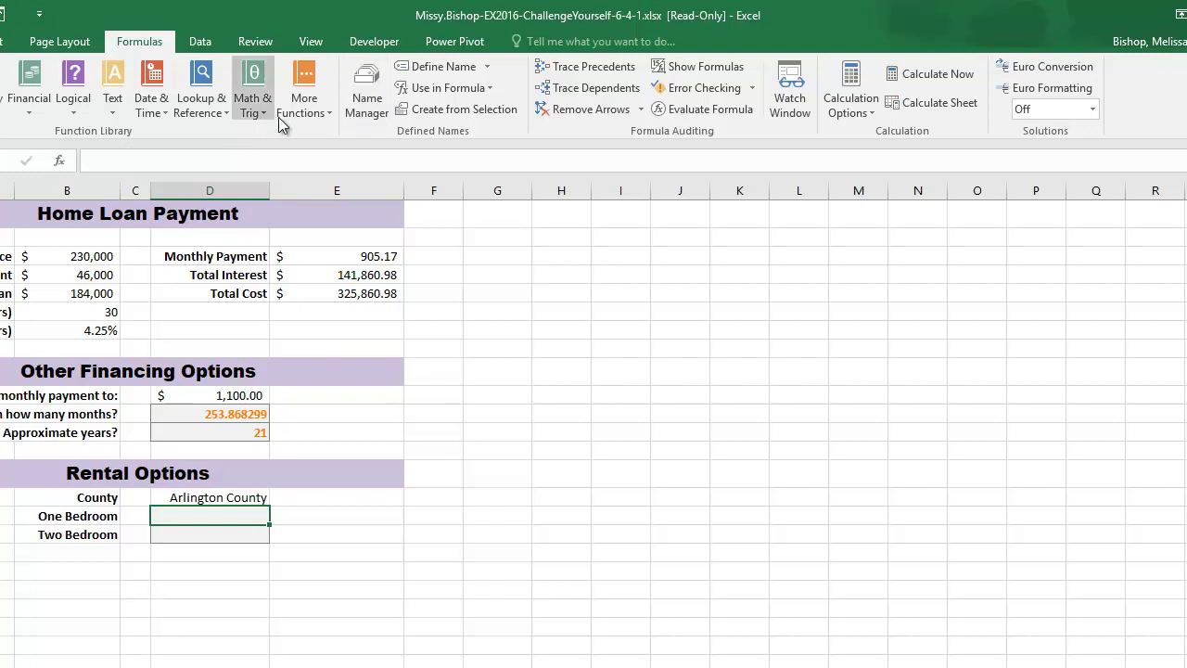
Start an INDEX function in D16 using the array,row_num,column_num form, with FMR_2017 as the array and 4 as the column number
{"action": "left_click", "coordinate": [223, 113]}
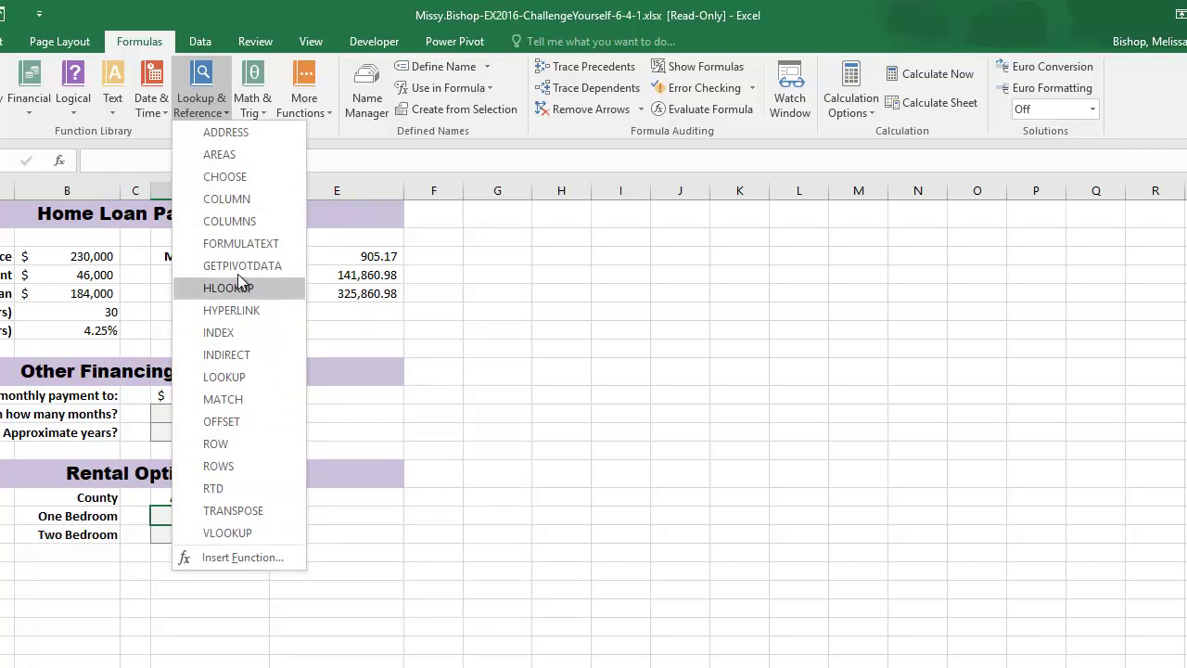
{"action": "left_click", "coordinate": [220, 333]}
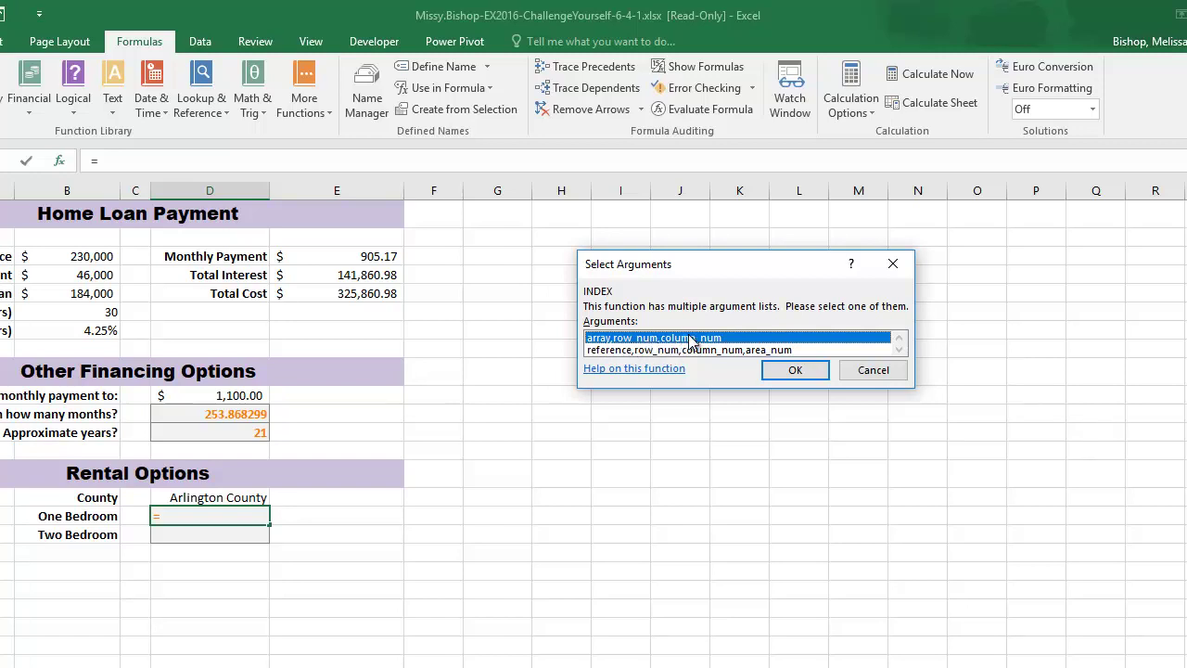
{"action": "left_click", "coordinate": [795, 372]}
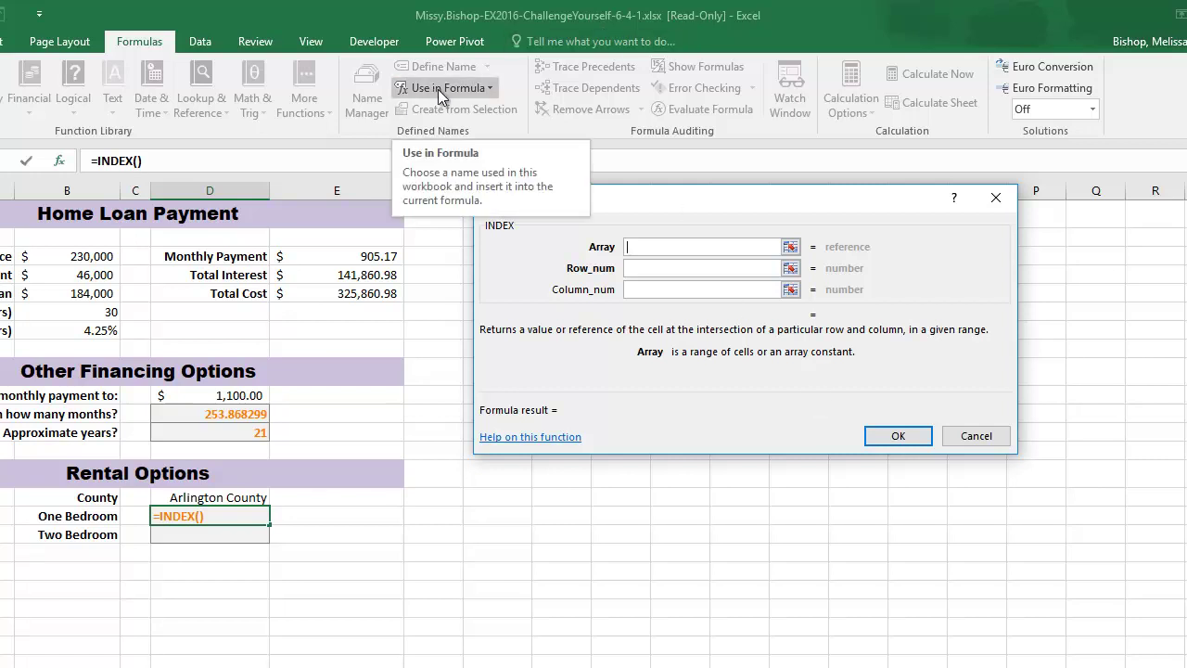
{"action": "left_click", "coordinate": [491, 88]}
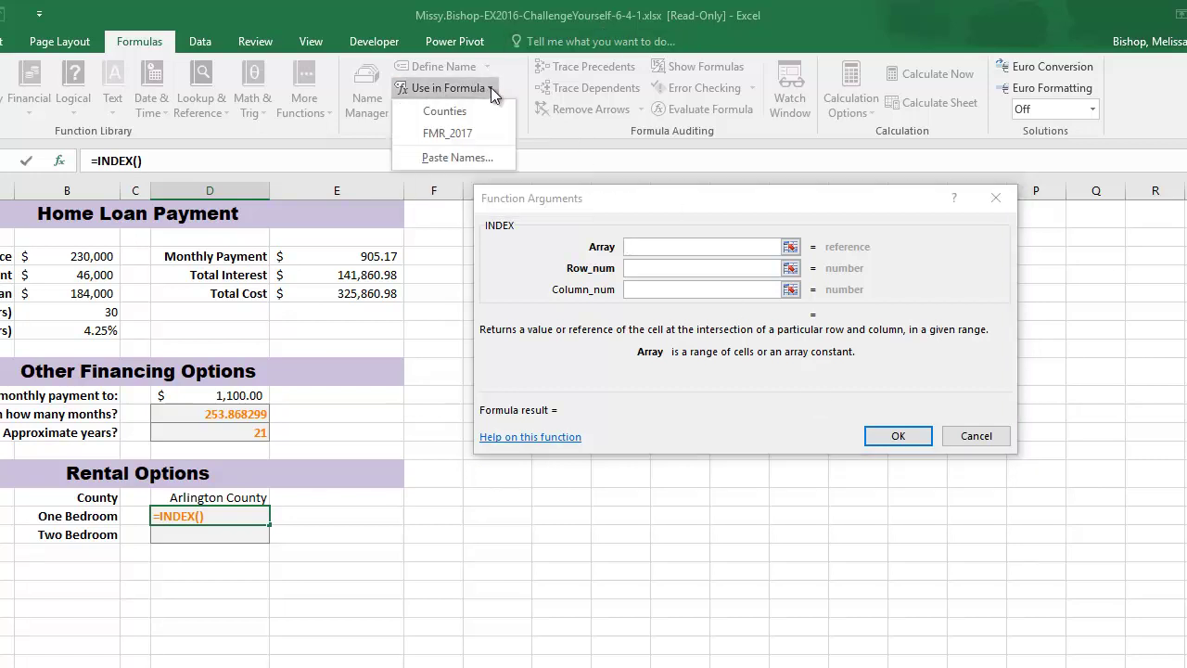
{"action": "left_click", "coordinate": [443, 133]}
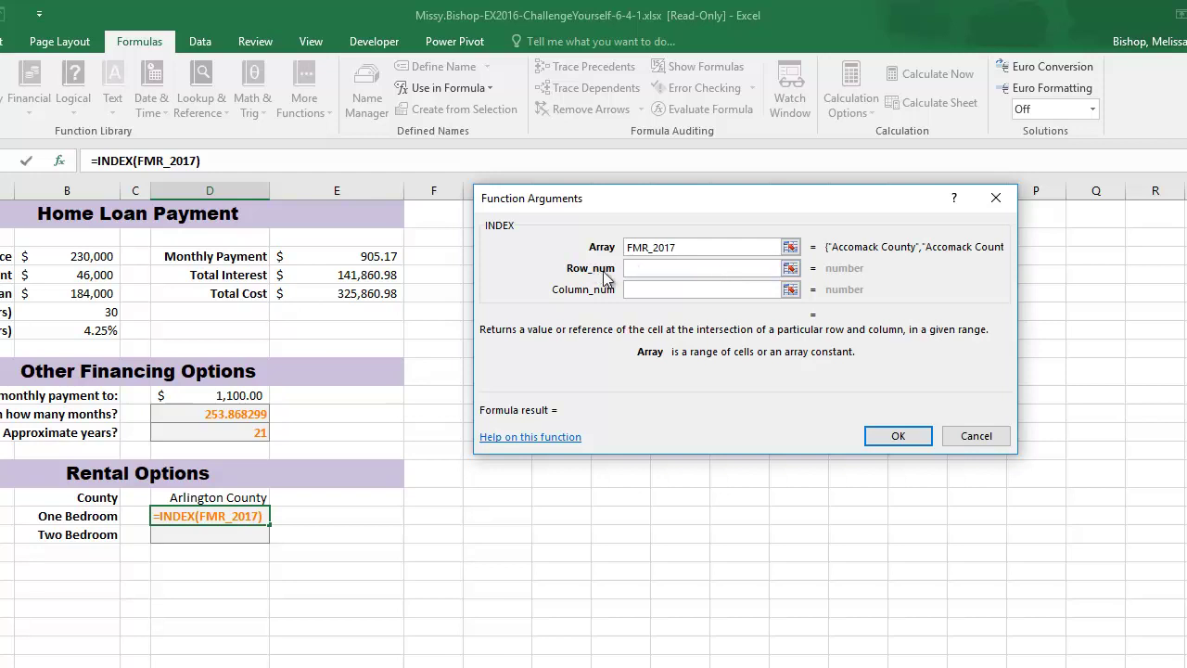
{"action": "left_click", "coordinate": [632, 291]}
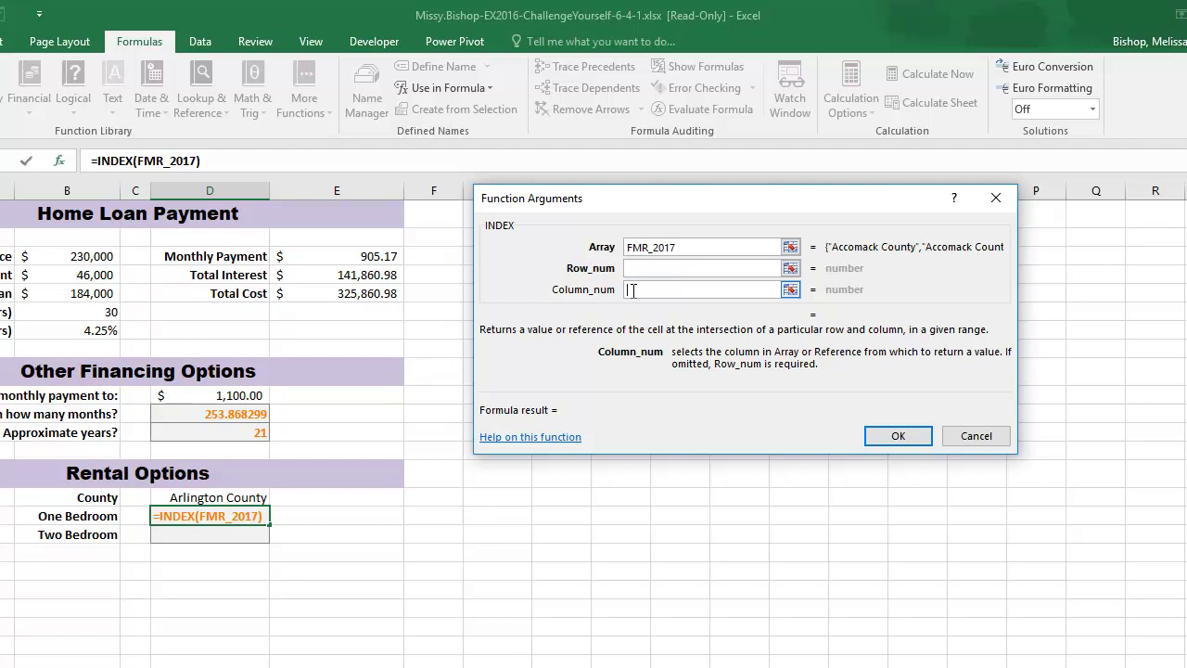
{"action": "type", "text": "4"}
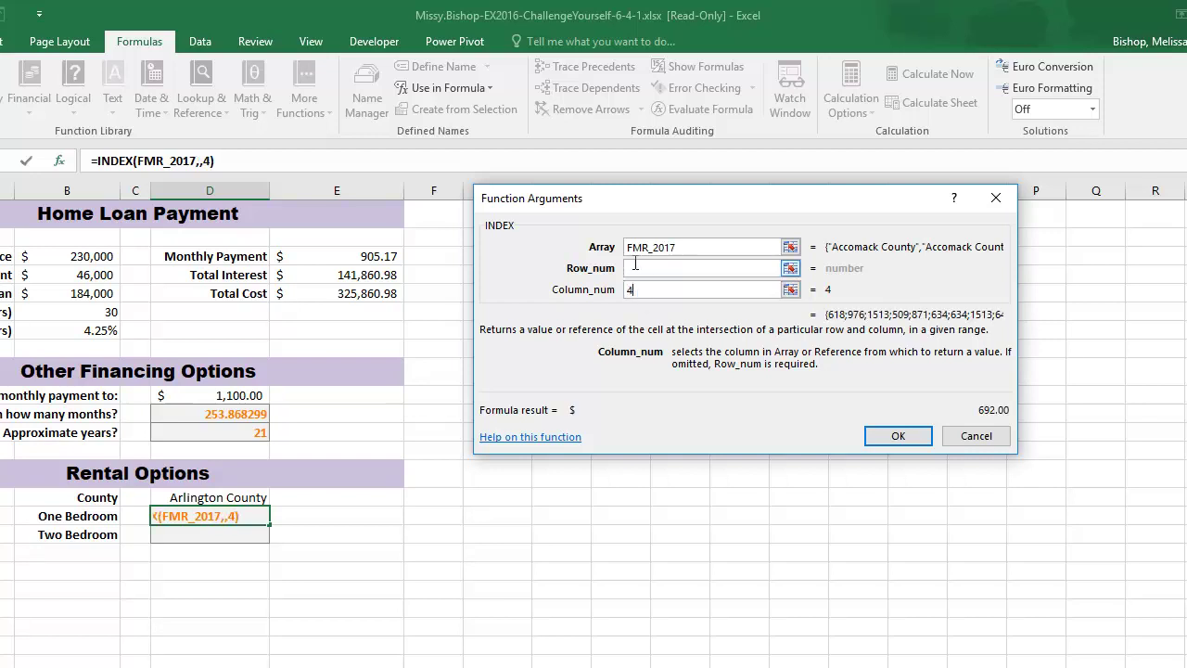
Nest a MATCH function as the Row_num argument of the INDEX in D16, with D15 as its lookup value
{"action": "left_click", "coordinate": [635, 268]}
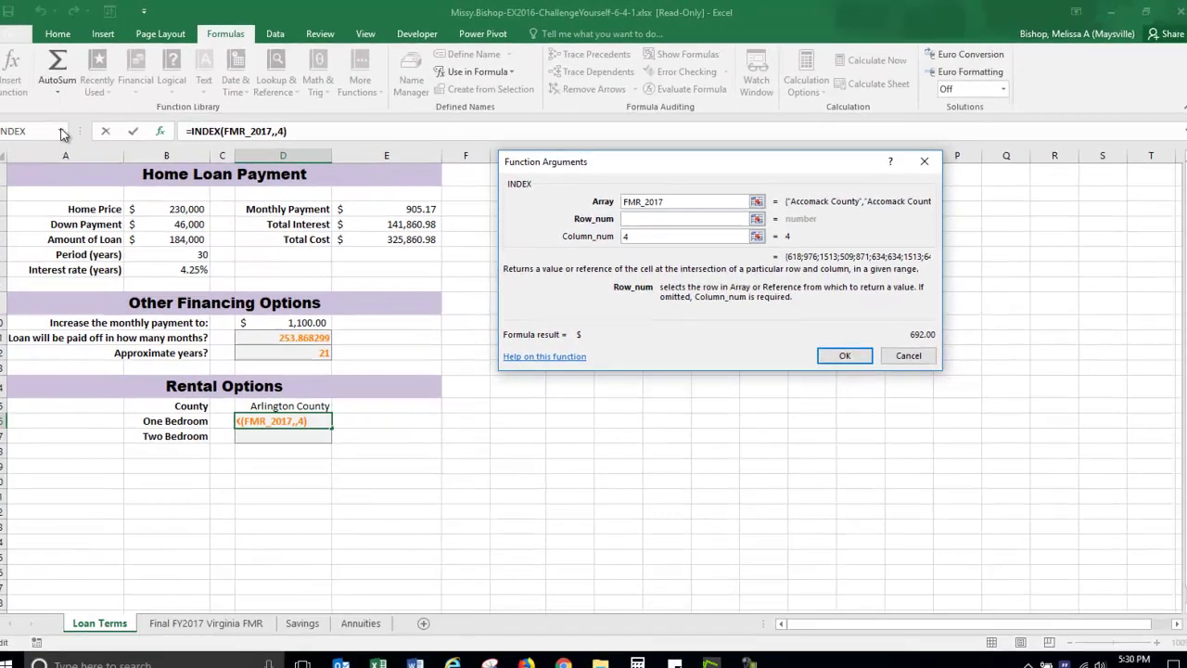
{"action": "left_click", "coordinate": [73, 131]}
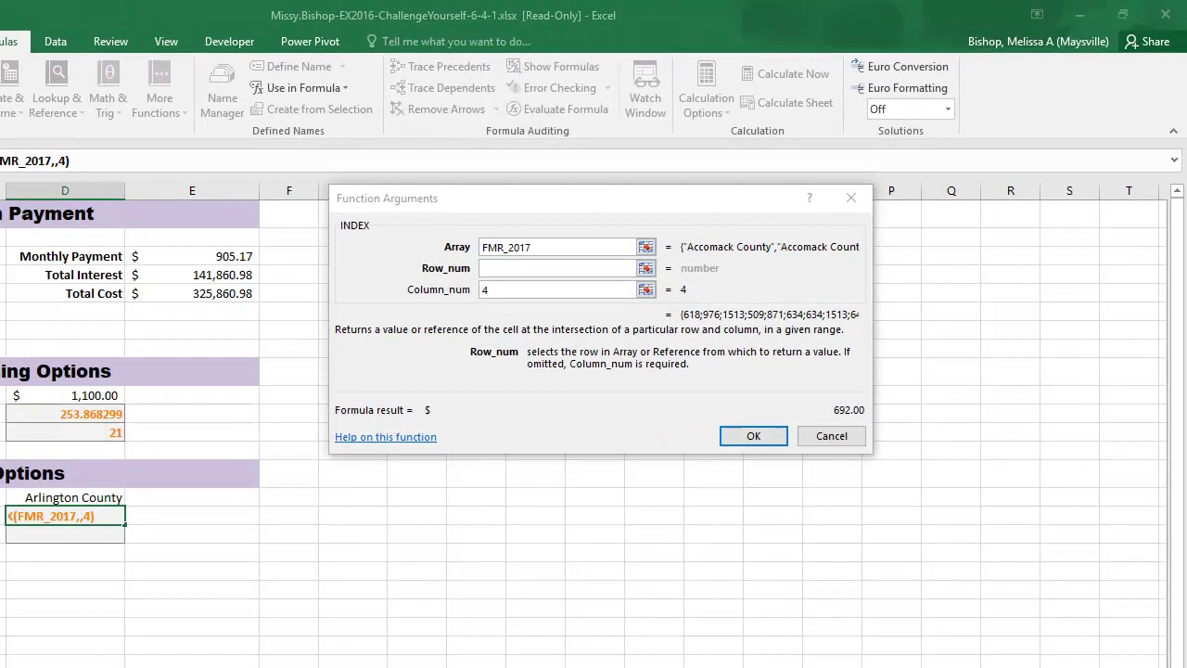
{"action": "left_click", "coordinate": [2, 255]}
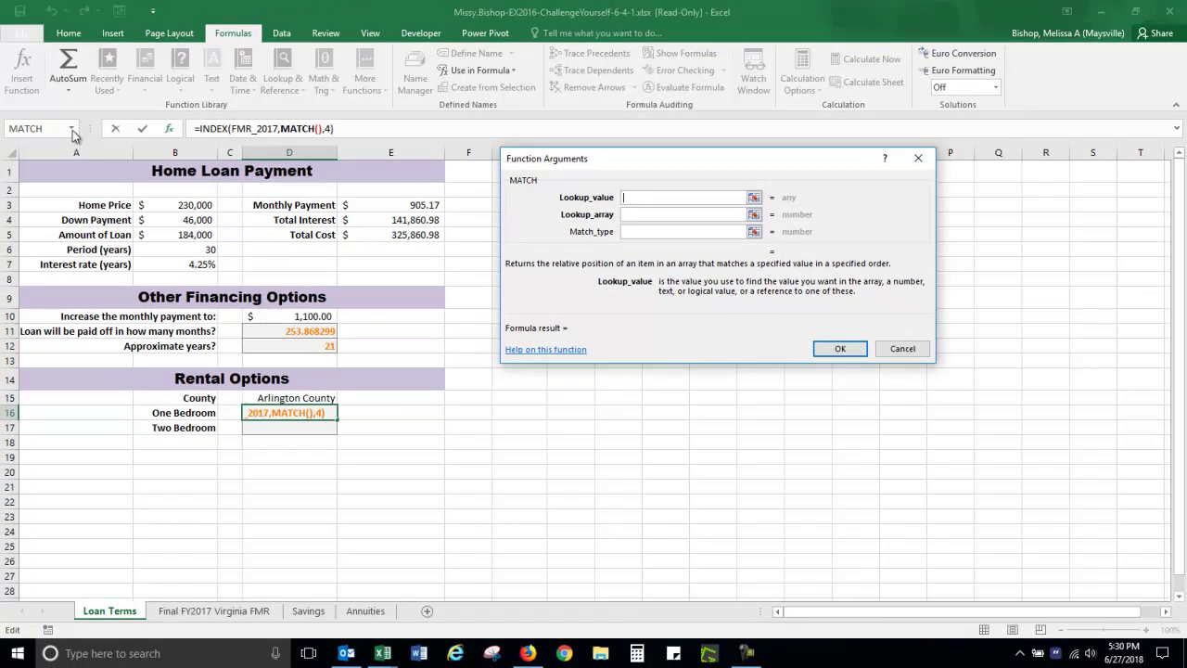
{"action": "left_click", "coordinate": [50, 130]}
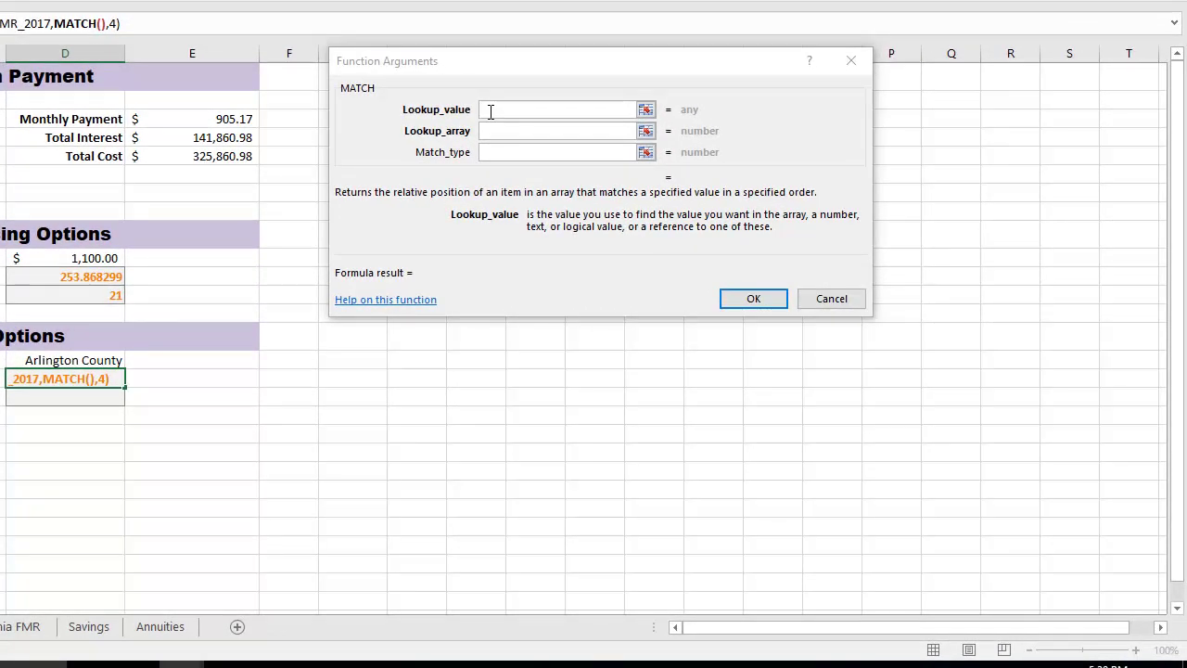
{"action": "left_click", "coordinate": [499, 115]}
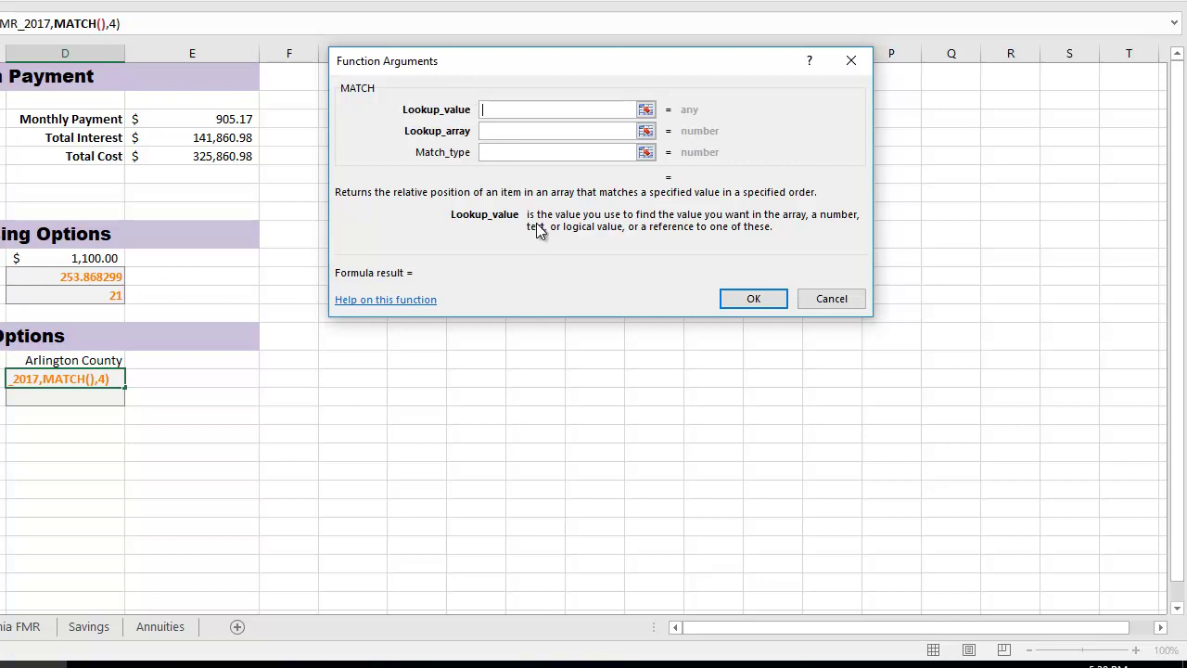
{"action": "left_click", "coordinate": [62, 361]}
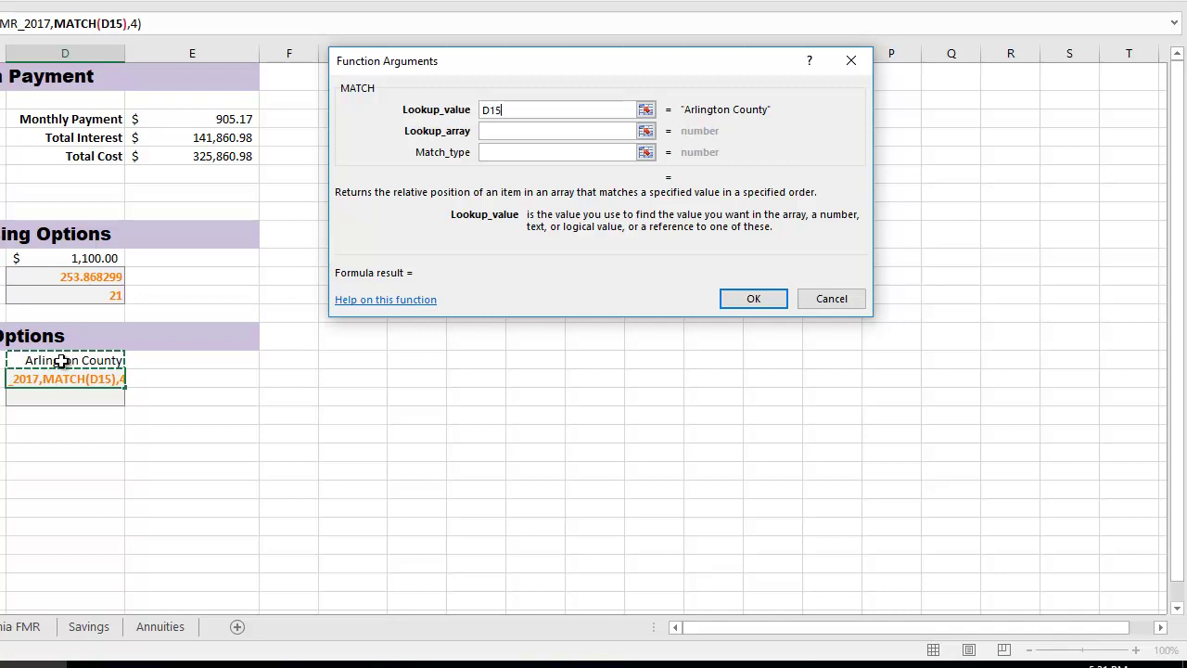
Complete the nested MATCH in D16 with the Counties name as the lookup array and 0 as the match type
{"action": "left_click", "coordinate": [494, 135]}
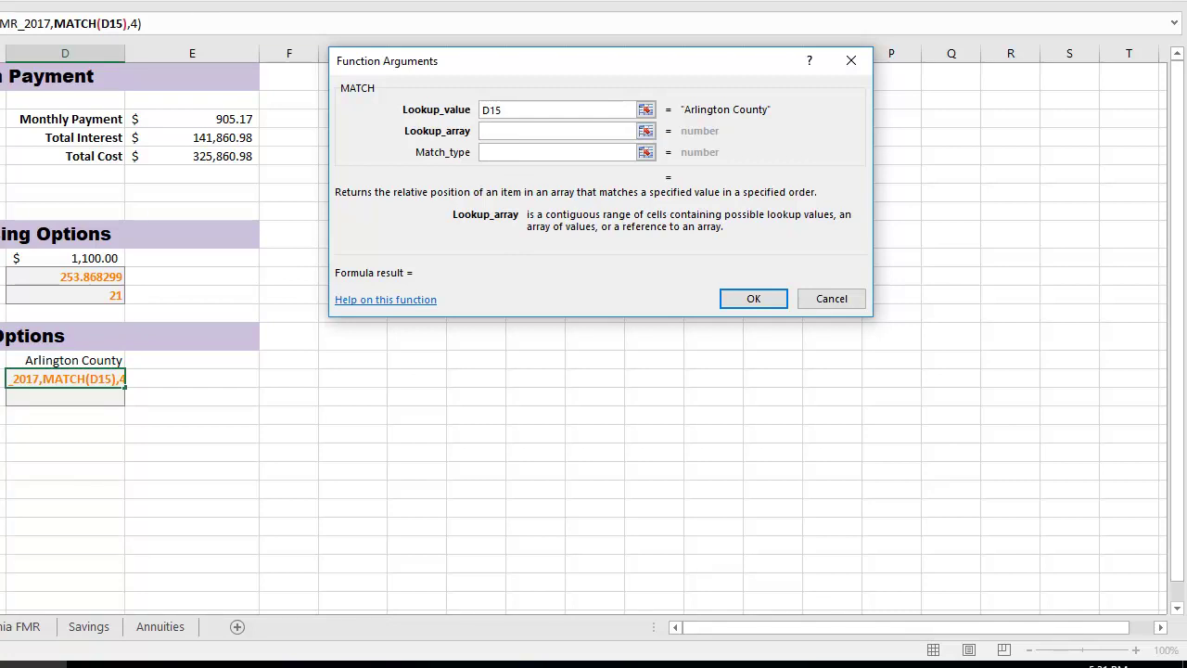
{"action": "left_click", "coordinate": [297, 1]}
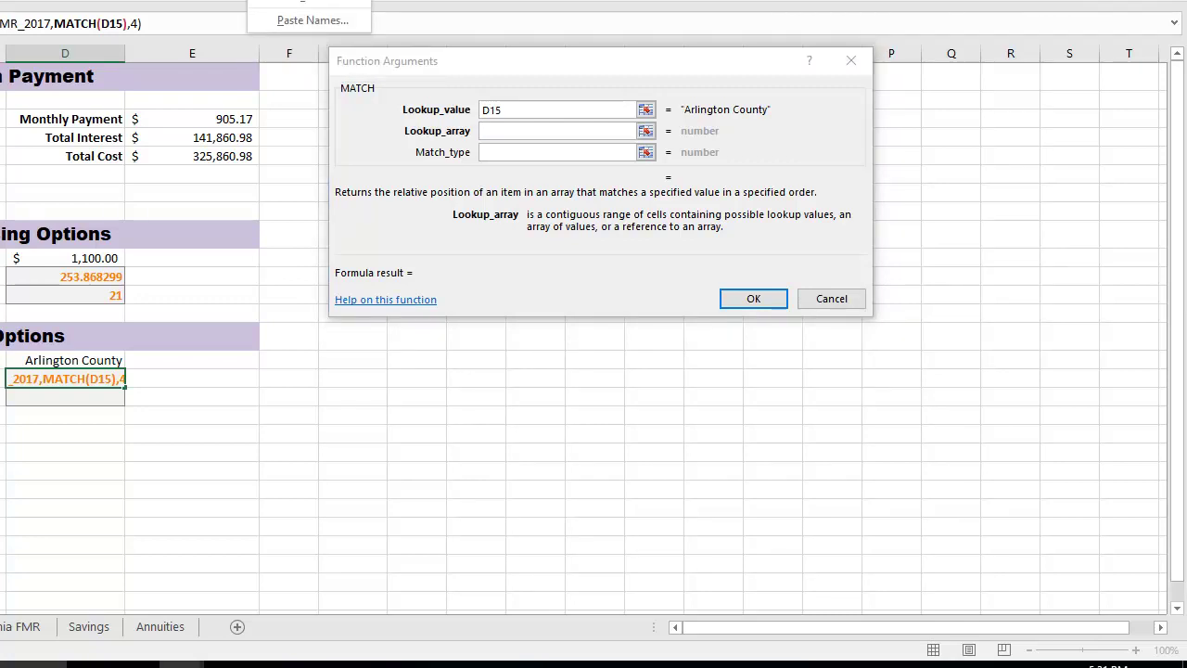
{"action": "left_click", "coordinate": [306, 1]}
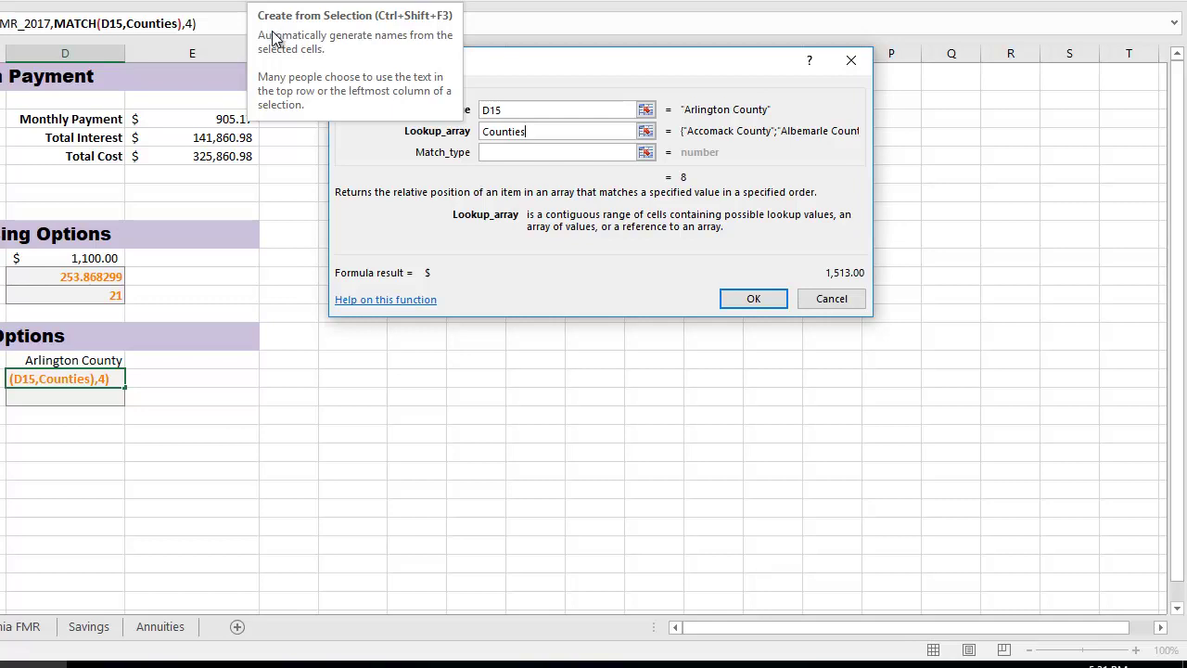
{"action": "left_click", "coordinate": [499, 151]}
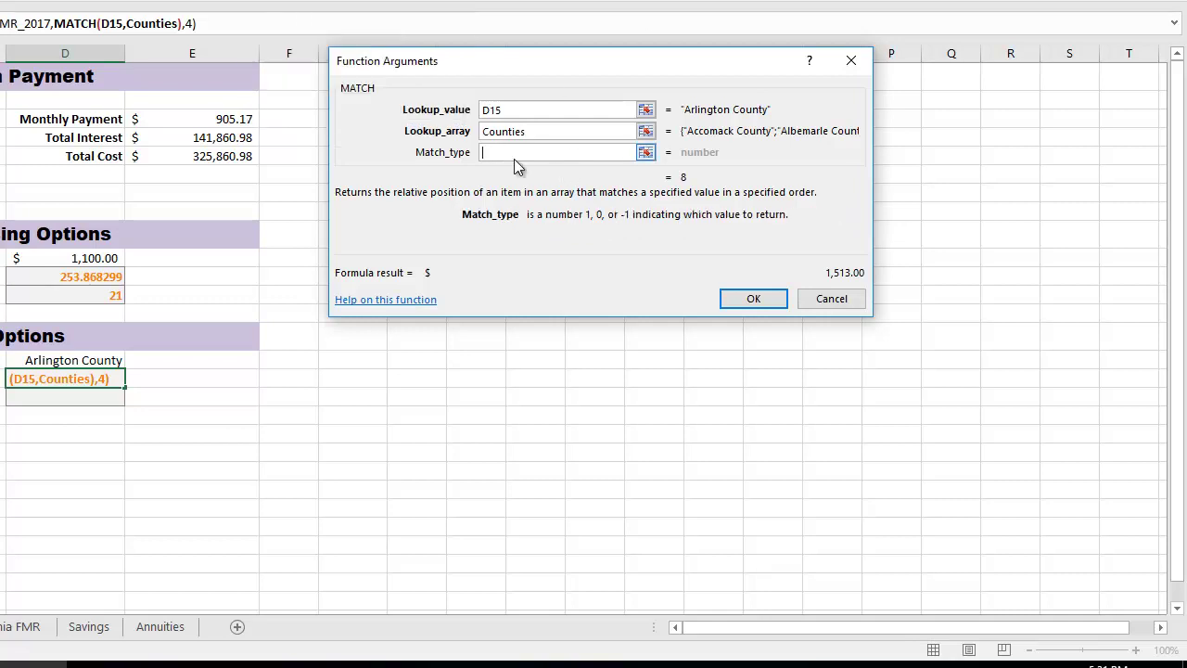
{"action": "type", "text": "0"}
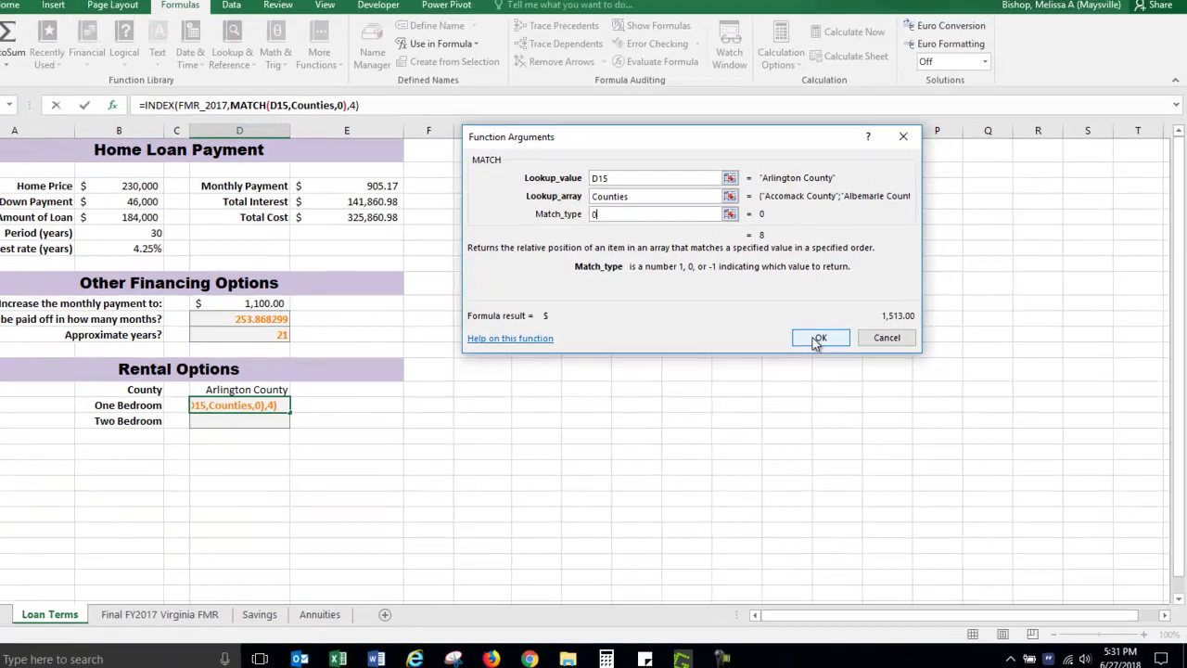
{"action": "left_click", "coordinate": [756, 306]}
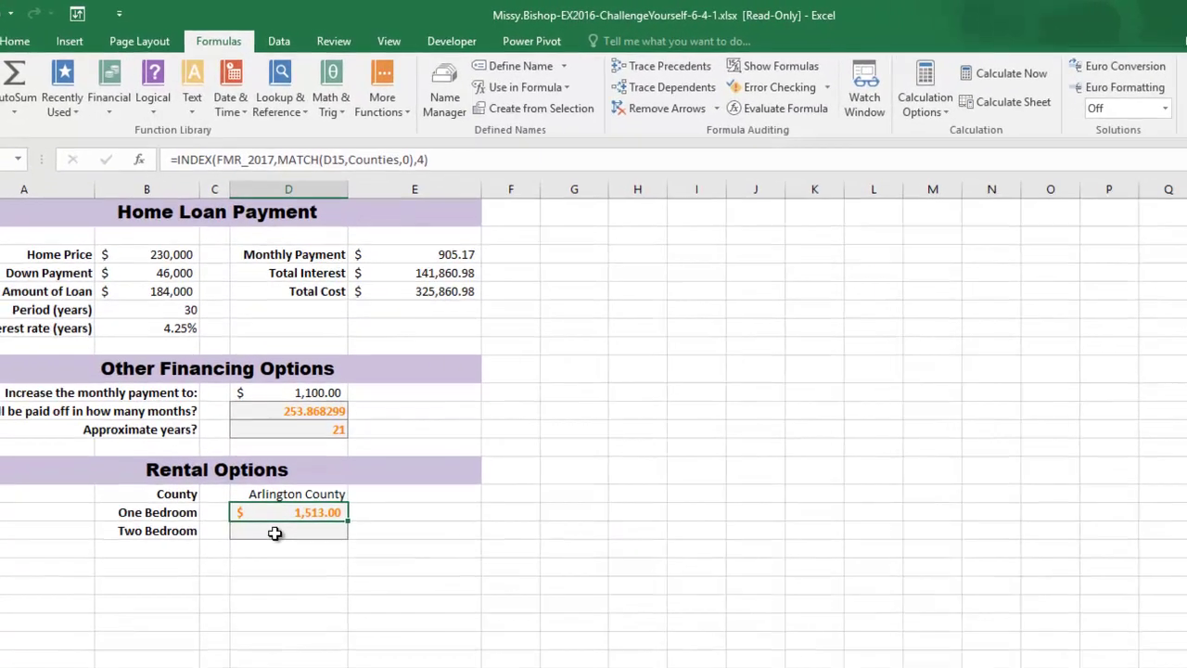
Start an INDEX function in two-bedroom cell D17 using the array,row_num,column_num form, with array FMR_2017 and column number 5
{"action": "left_click", "coordinate": [278, 429]}
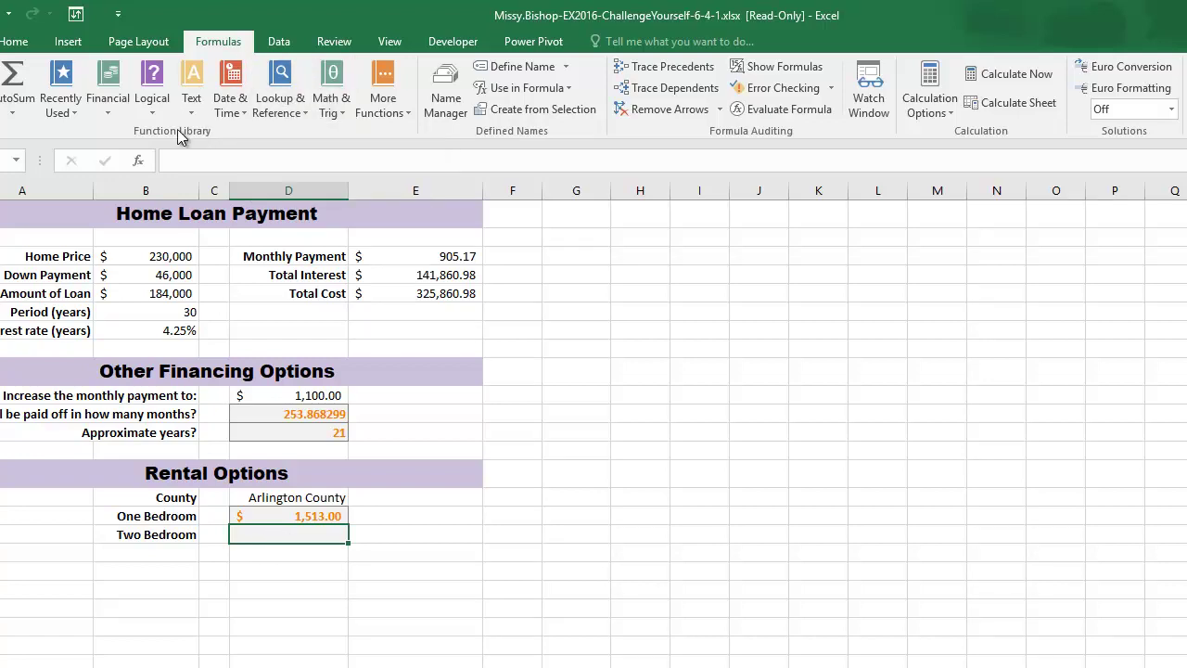
{"action": "left_click", "coordinate": [281, 109]}
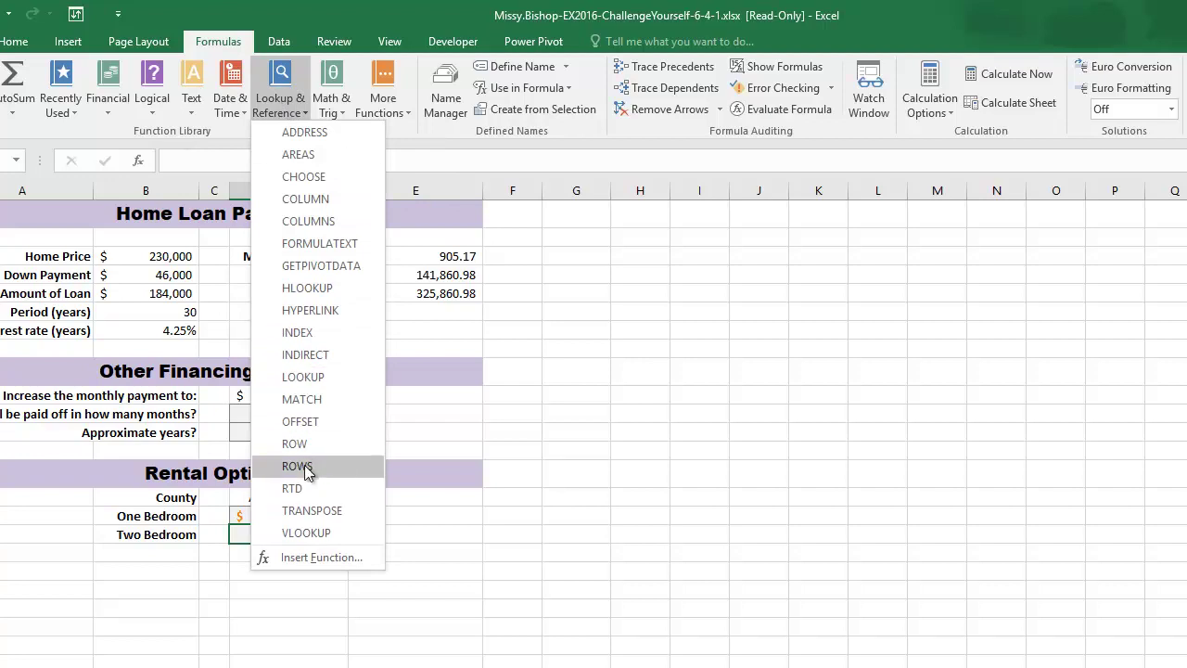
{"action": "left_click", "coordinate": [303, 334]}
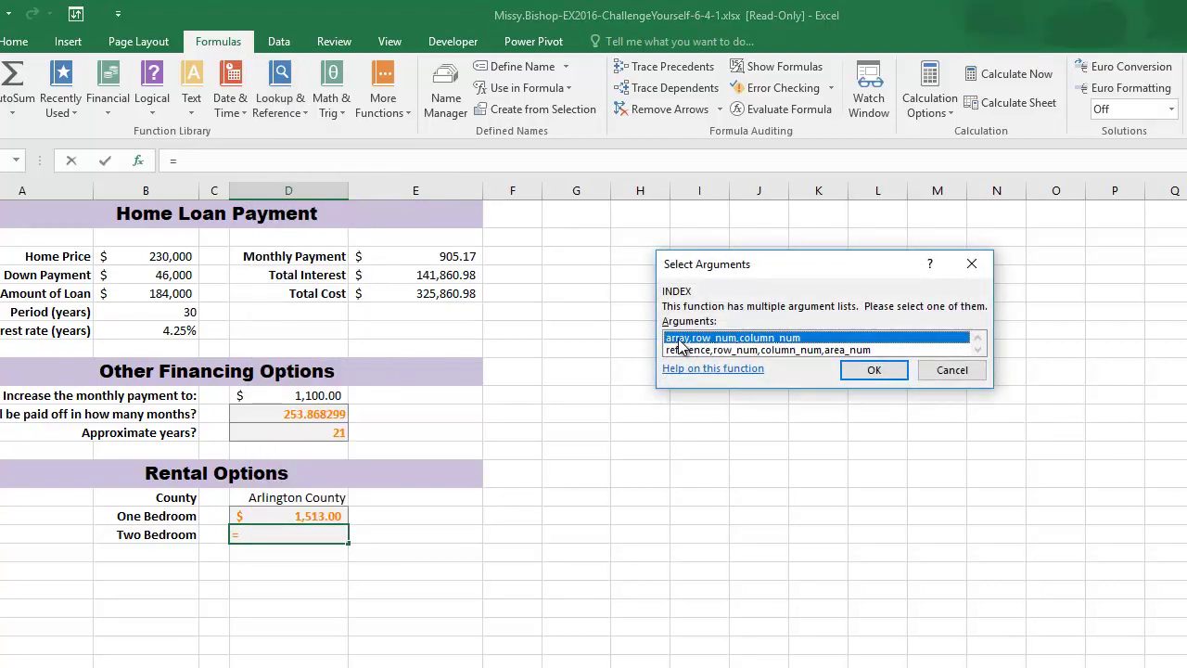
{"action": "left_click", "coordinate": [871, 373]}
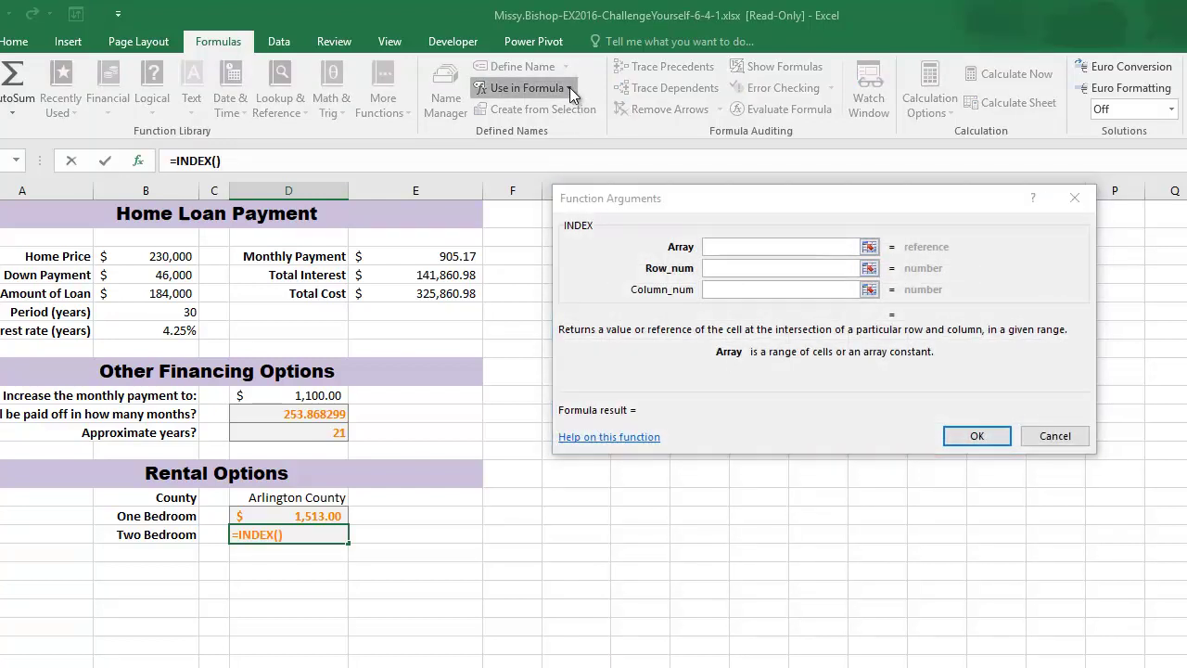
{"action": "left_click", "coordinate": [527, 87]}
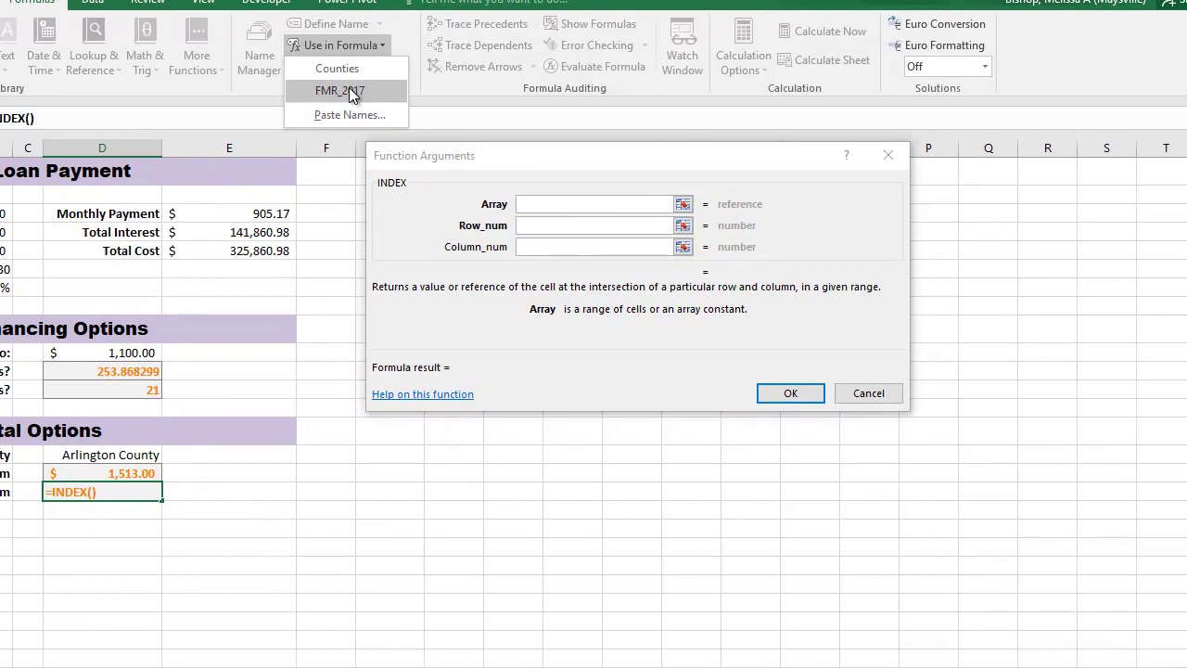
{"action": "left_click", "coordinate": [349, 90]}
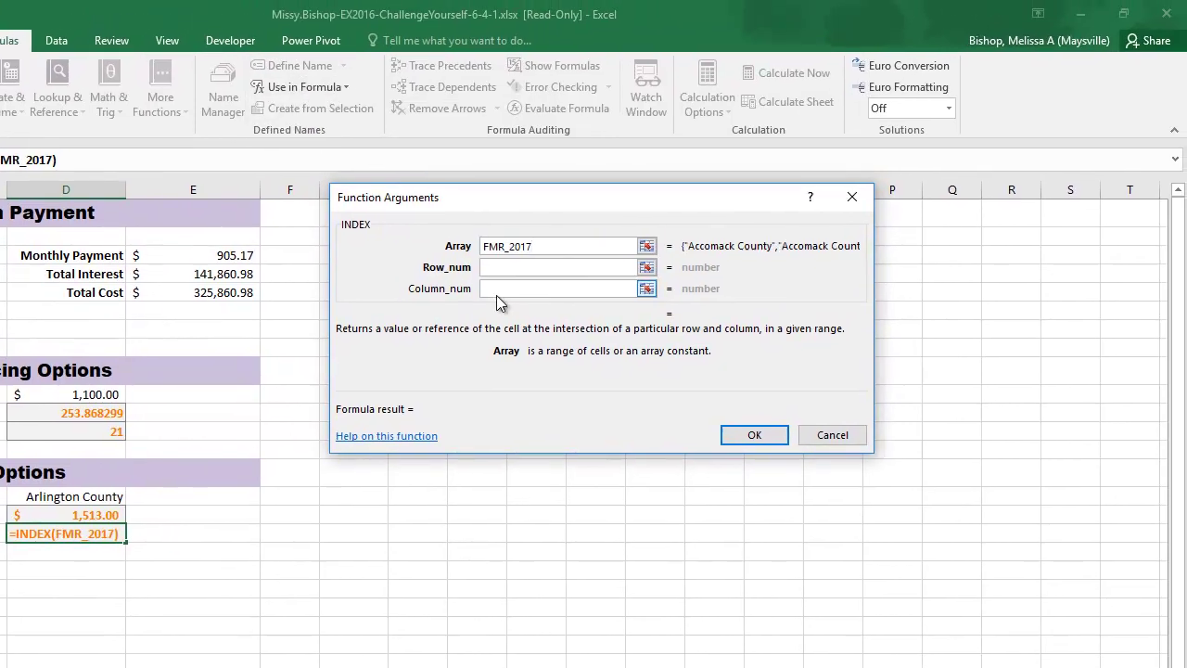
{"action": "left_click", "coordinate": [534, 252]}
{"action": "type", "text": "5"}
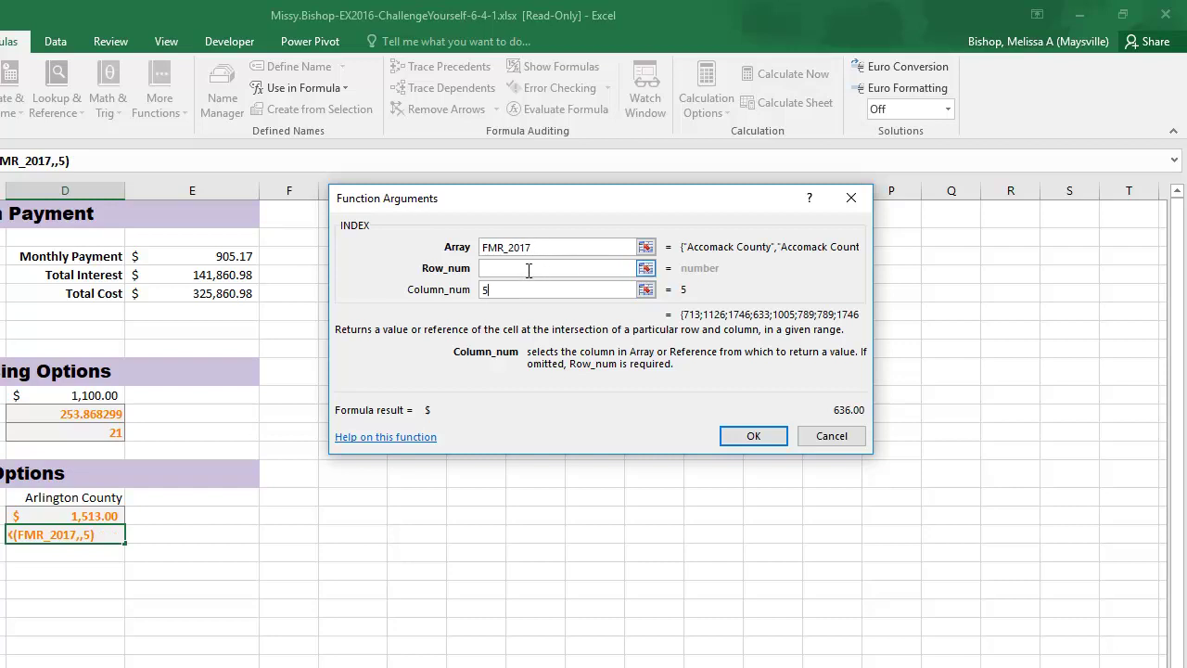
Nest a MATCH function as the Row_num argument of the INDEX in D17, with D15 as its lookup value
{"action": "left_click", "coordinate": [527, 271]}
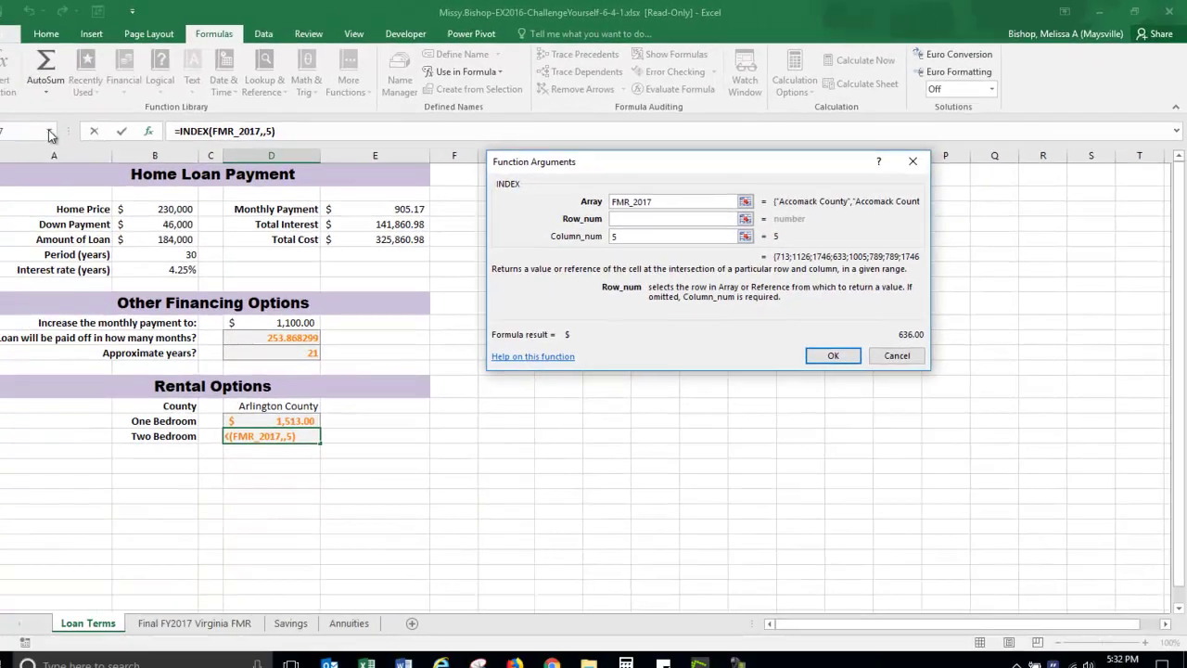
{"action": "left_click", "coordinate": [73, 128]}
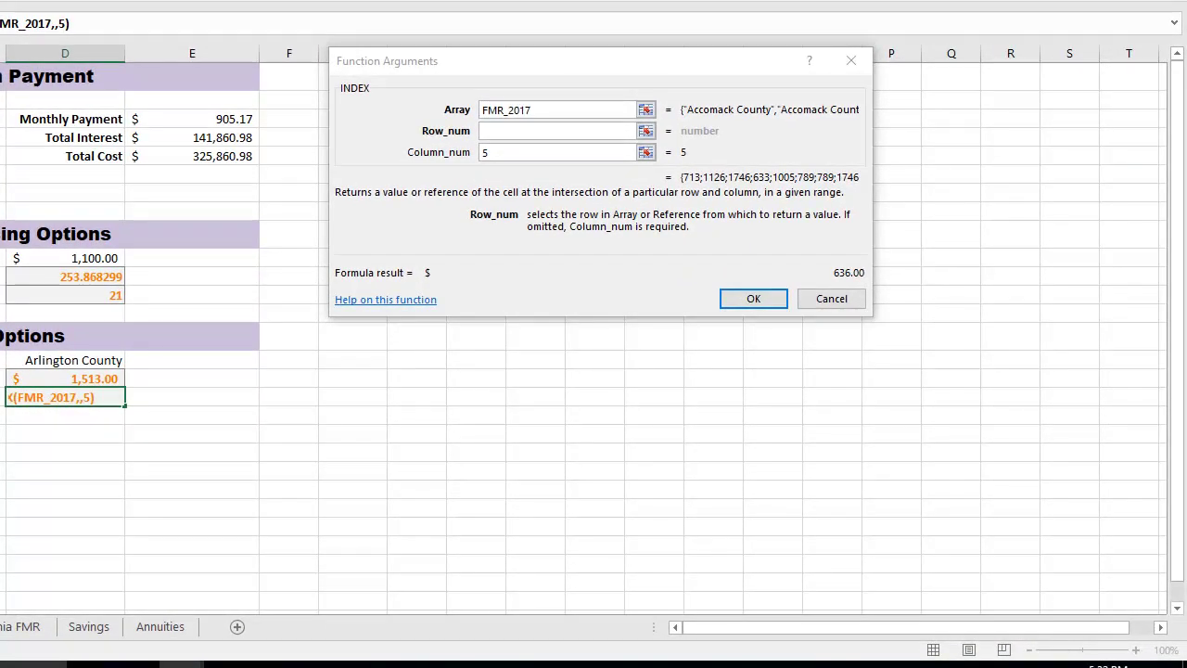
{"action": "left_click", "coordinate": [1, 111]}
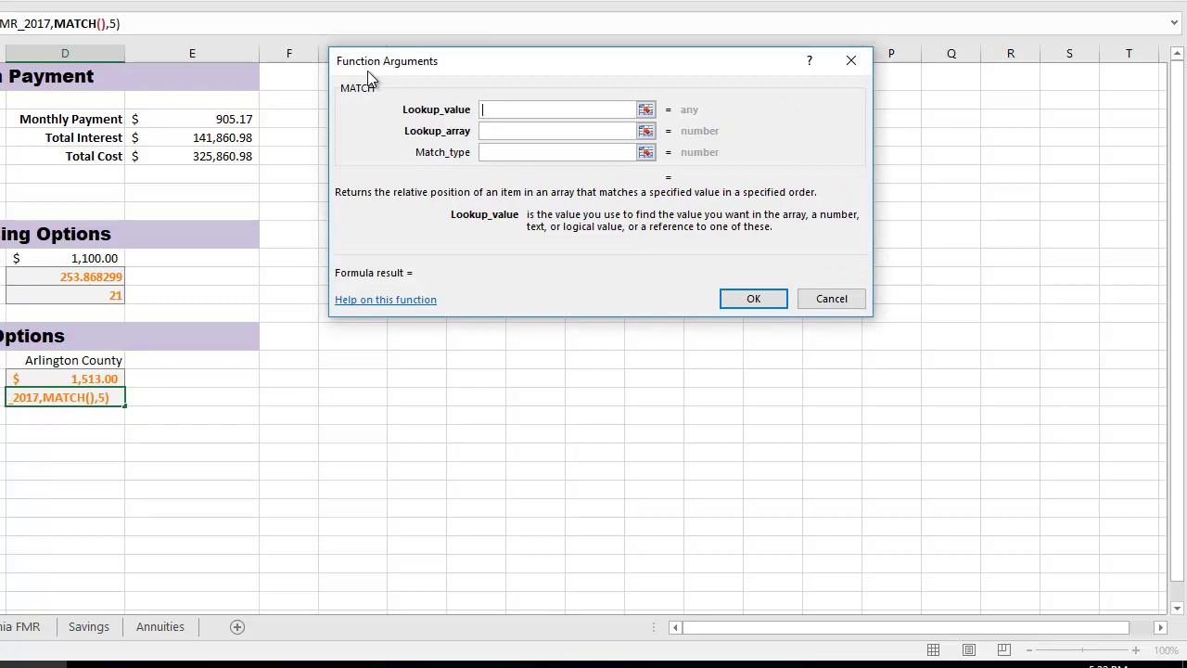
{"action": "left_click", "coordinate": [118, 363]}
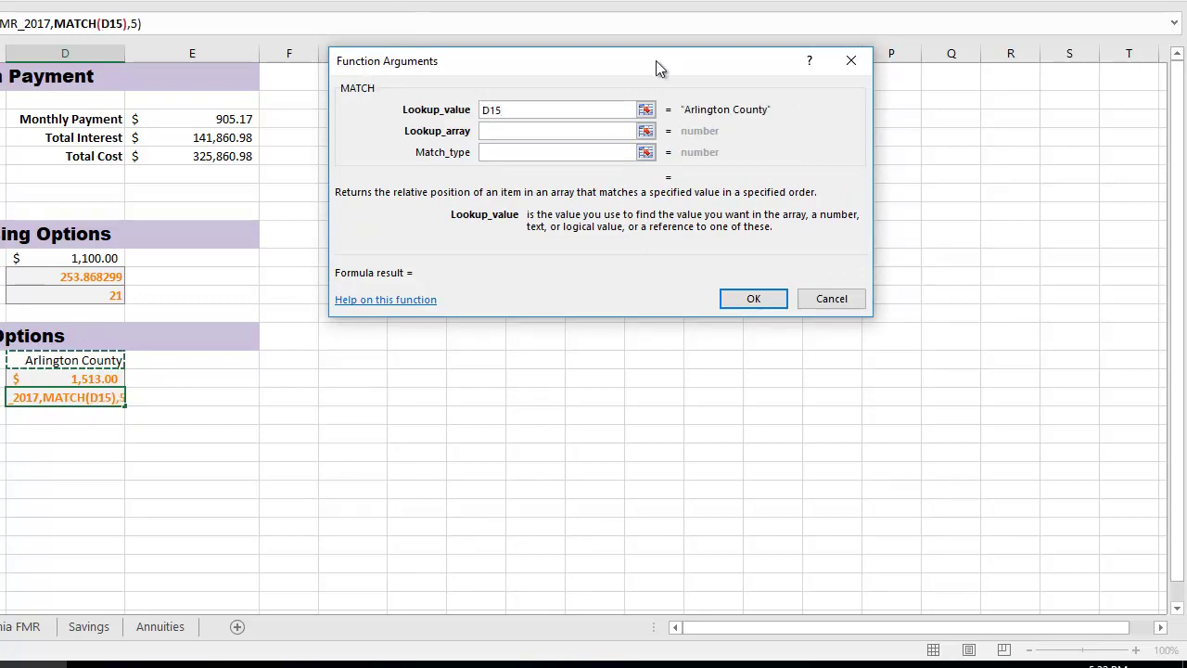
Complete the nested MATCH in D17 with the Counties name as the lookup array and 0 as the match type
{"action": "left_click", "coordinate": [542, 132]}
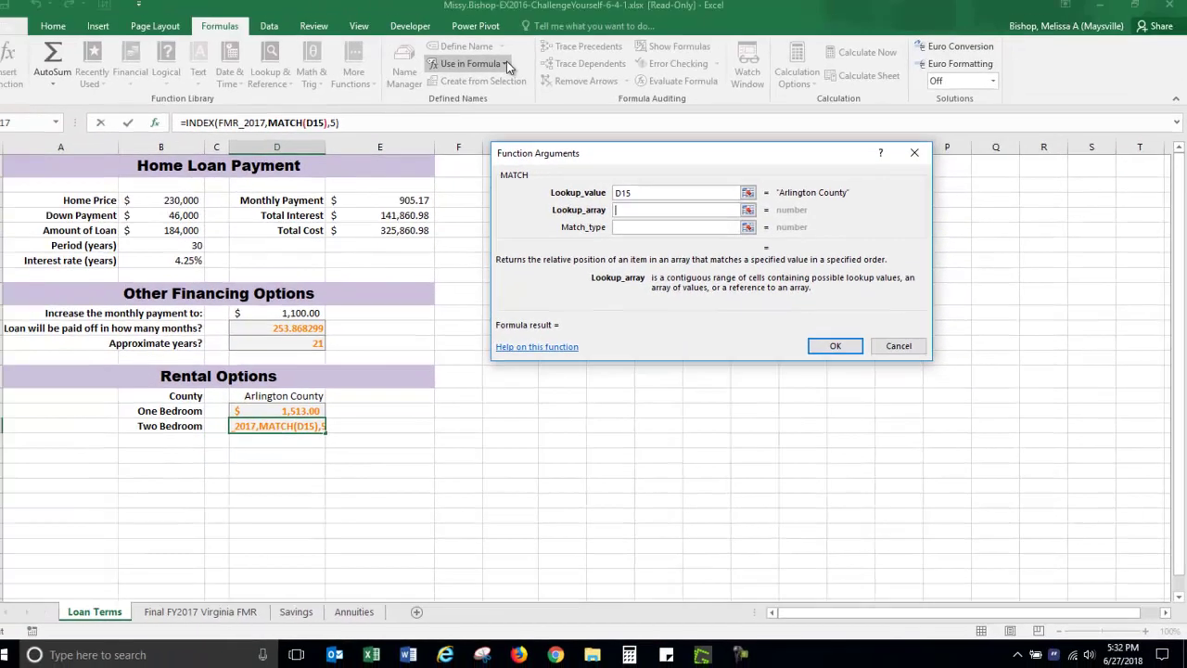
{"action": "left_click", "coordinate": [512, 69]}
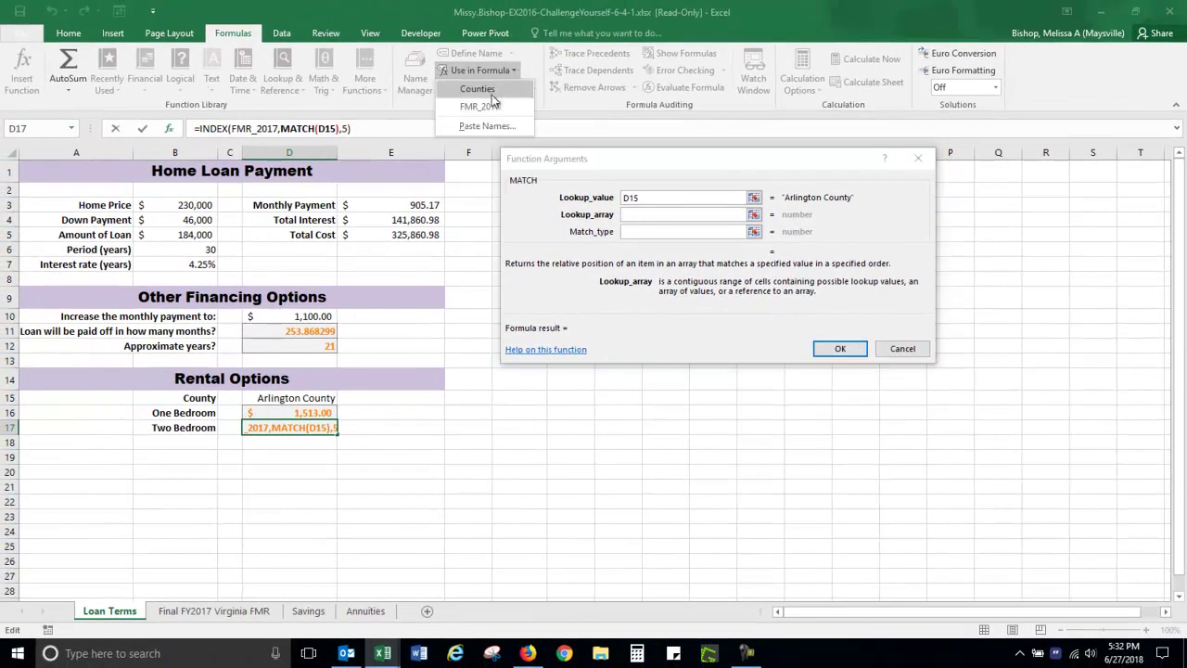
{"action": "left_click", "coordinate": [477, 90]}
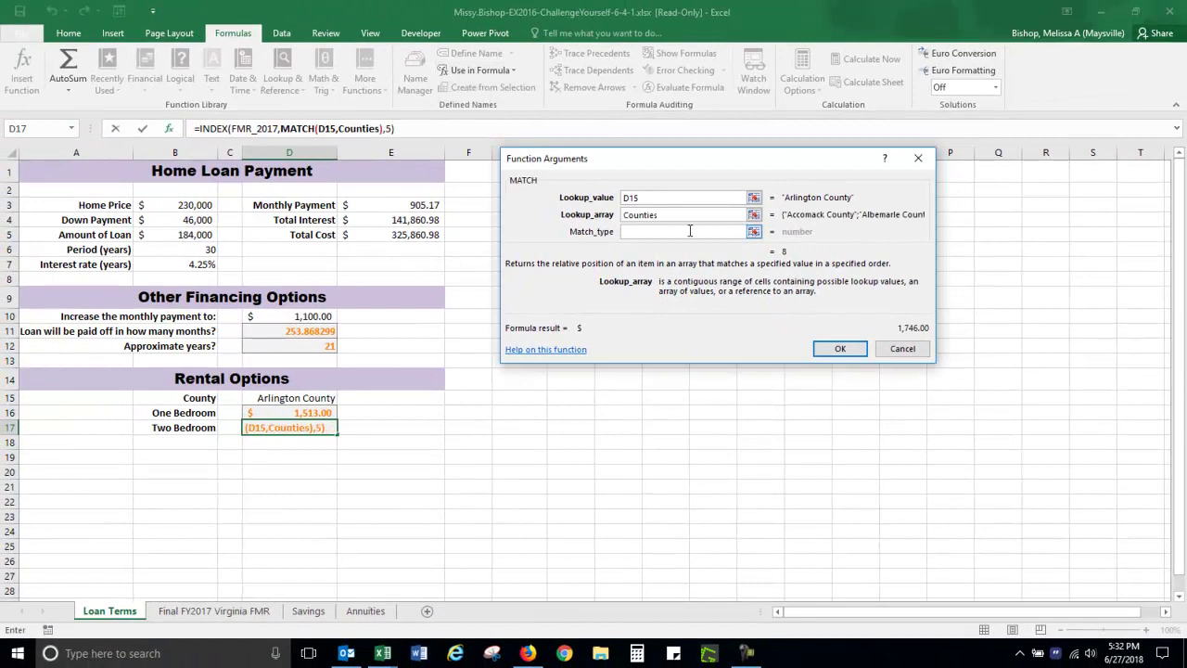
{"action": "left_click", "coordinate": [656, 233]}
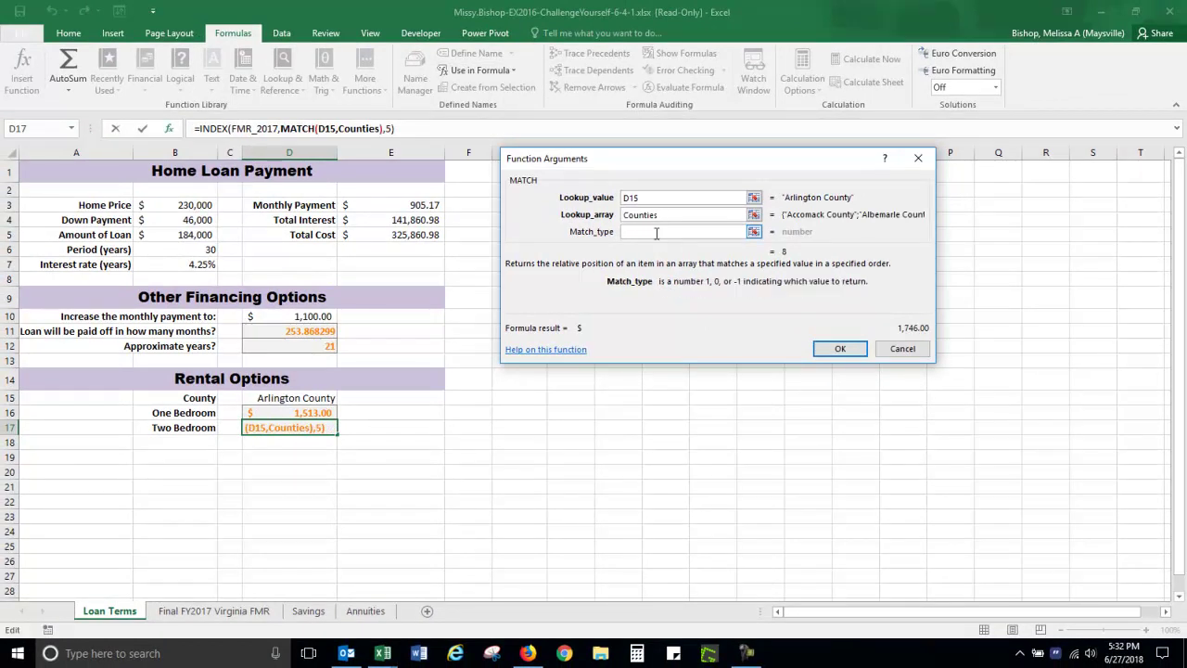
{"action": "type", "text": "0"}
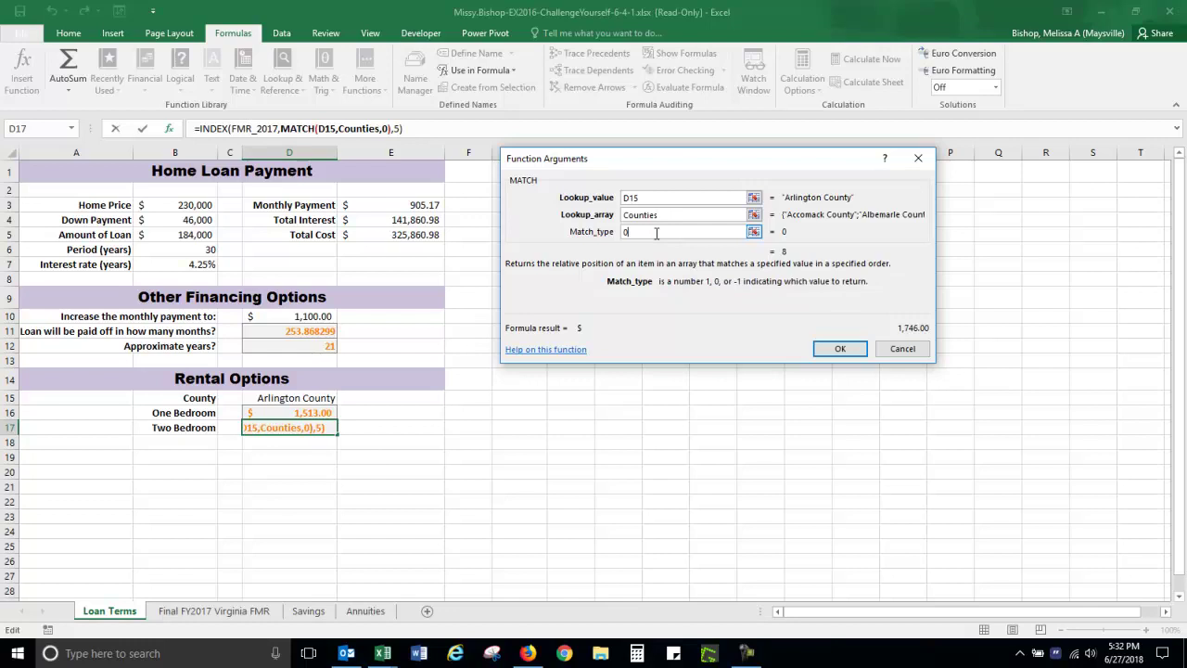
{"action": "left_click", "coordinate": [839, 350]}
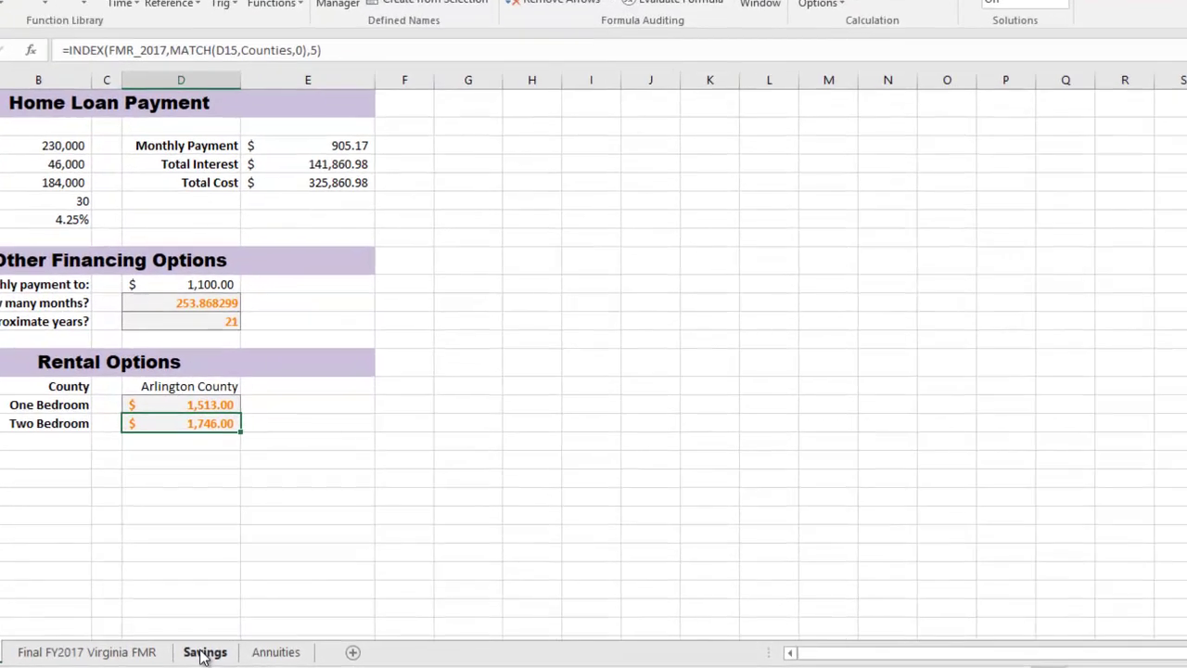
On the Savings sheet, start an FV function in B6 for the car down payment, with B4/12 as the rate
{"action": "left_click", "coordinate": [308, 610]}
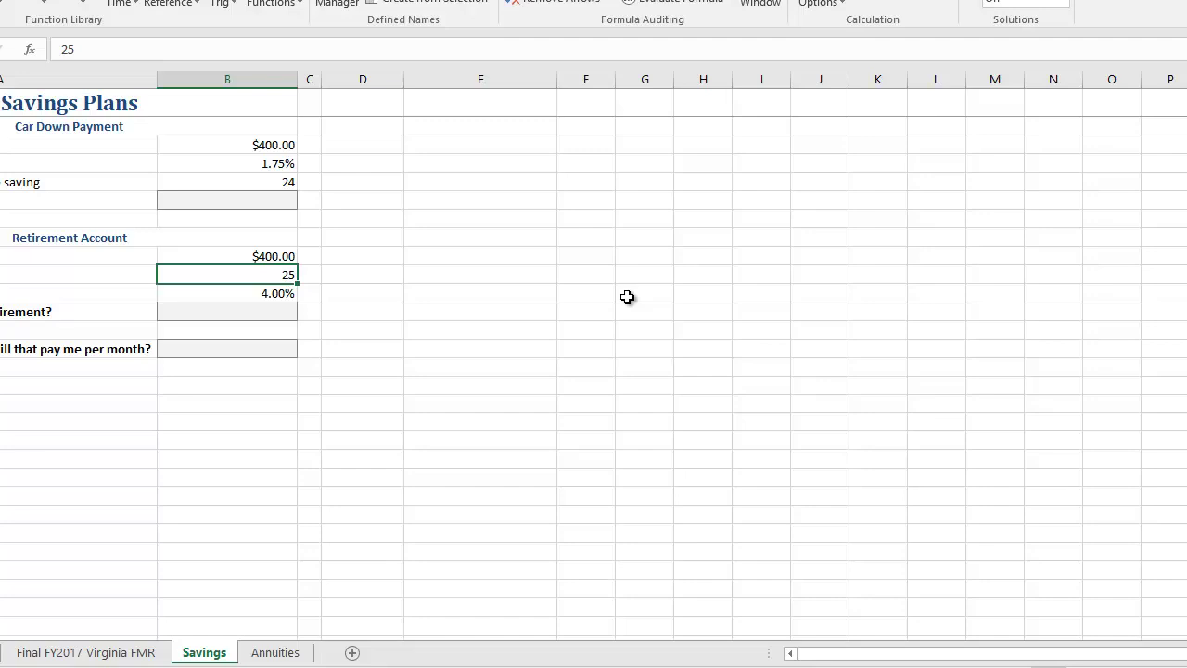
{"action": "left_click", "coordinate": [231, 201]}
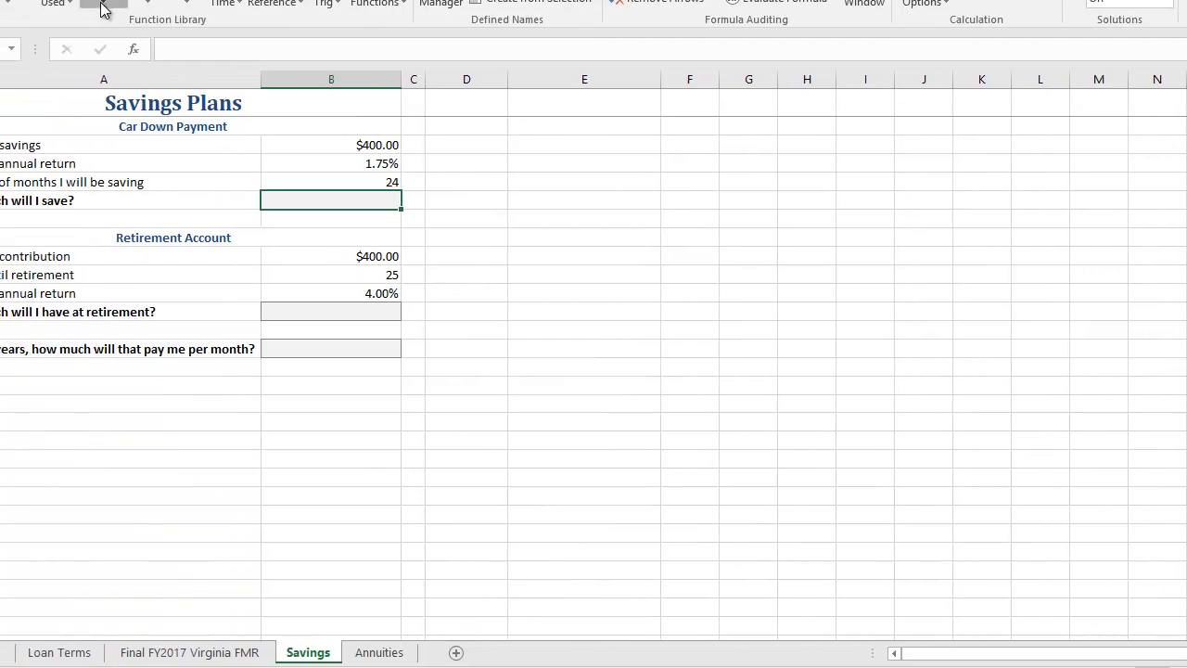
{"action": "left_click", "coordinate": [100, 7]}
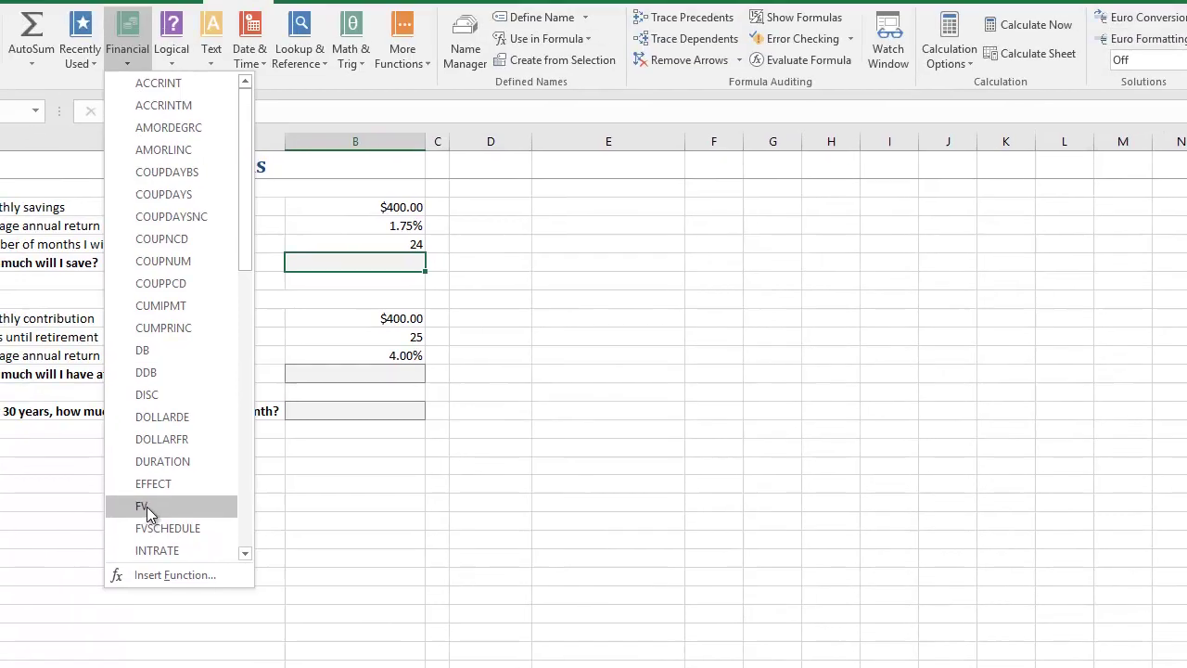
{"action": "left_click", "coordinate": [123, 444]}
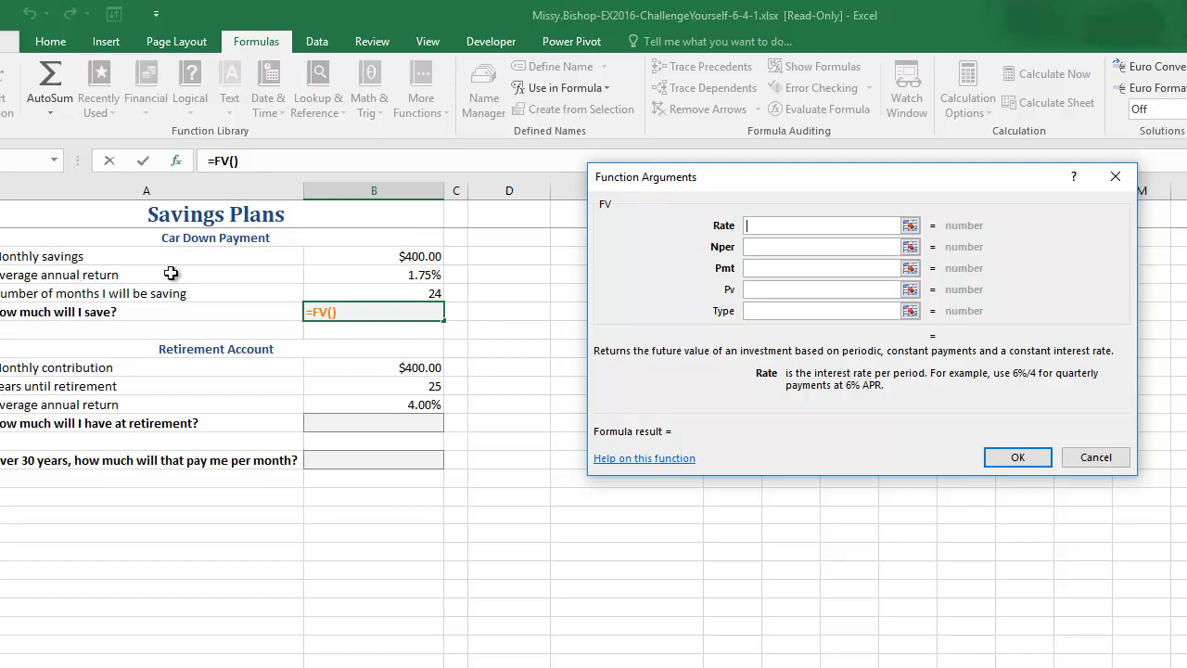
{"action": "left_click", "coordinate": [406, 276]}
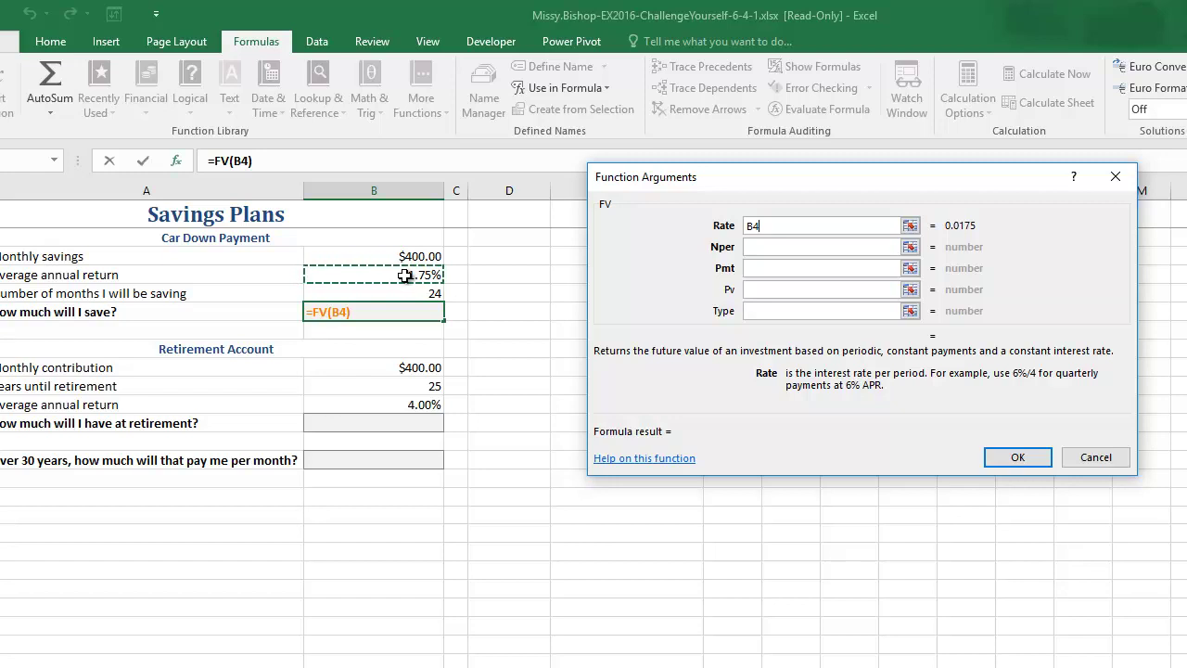
{"action": "type", "text": "/12"}
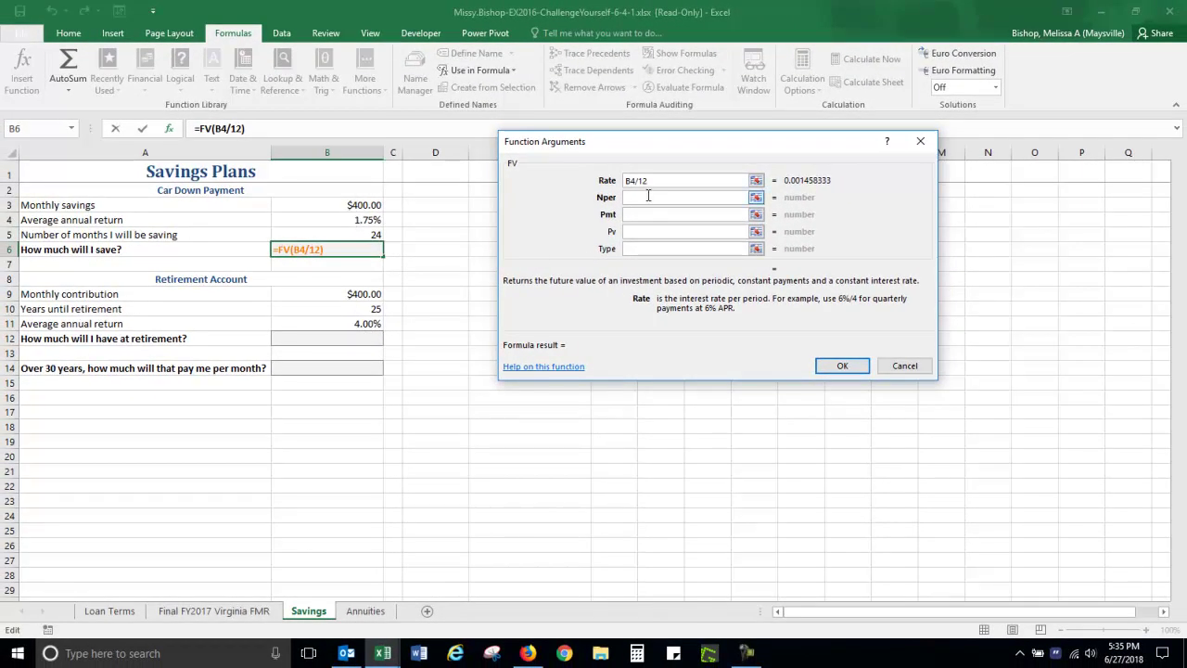
Complete the FV function in B6 with B5 as the number of periods and -B3 as the payment
{"action": "left_click", "coordinate": [649, 197]}
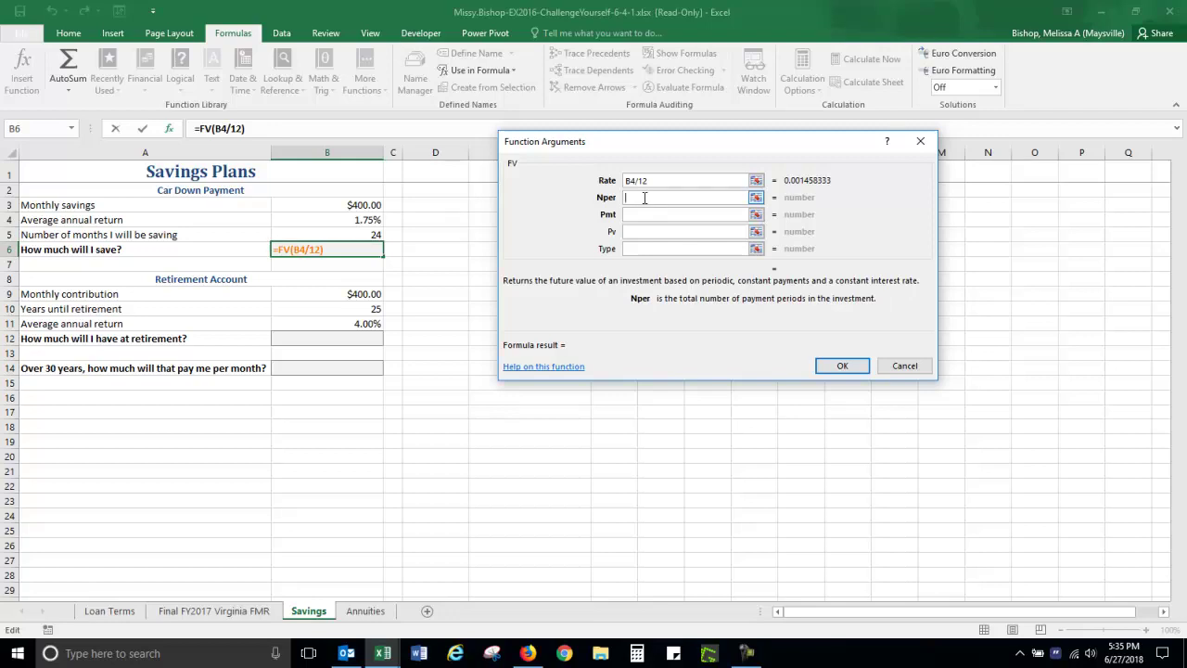
{"action": "left_click", "coordinate": [351, 234]}
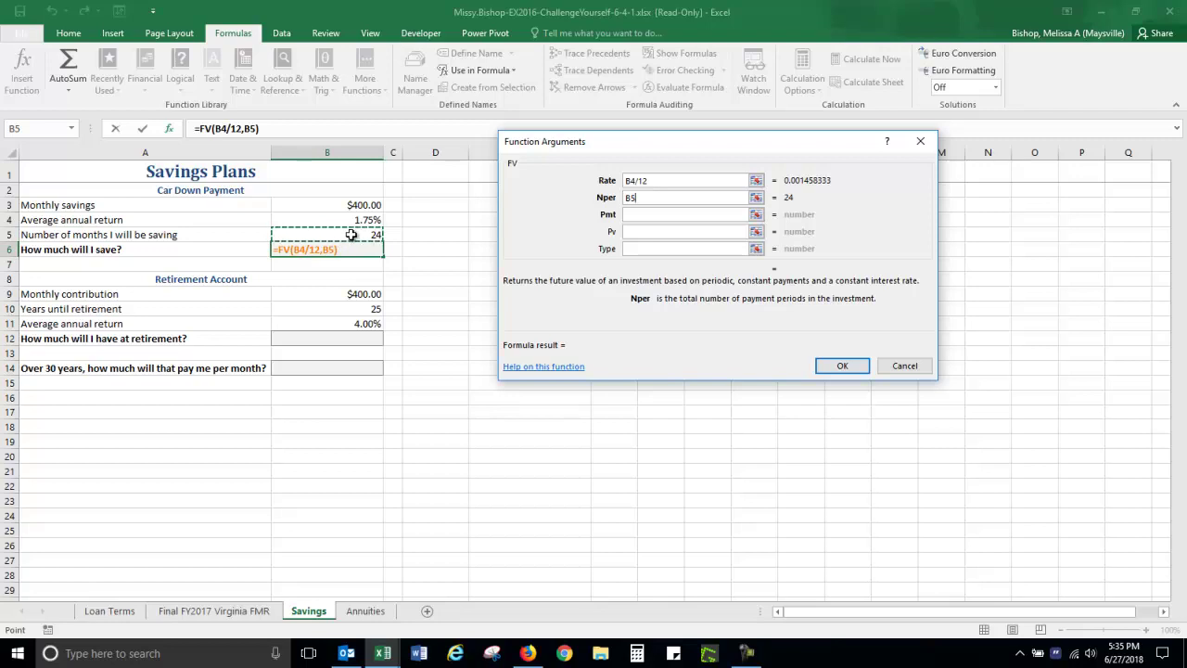
{"action": "left_click", "coordinate": [642, 215]}
{"action": "type", "text": "-"}
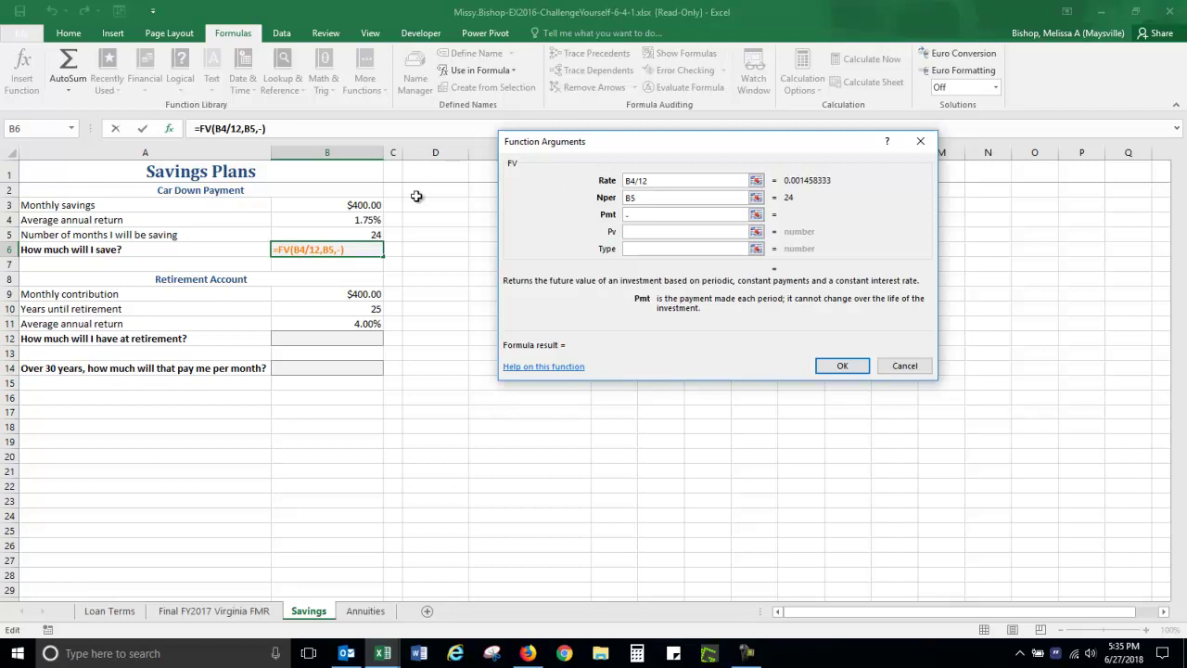
{"action": "left_click", "coordinate": [358, 205]}
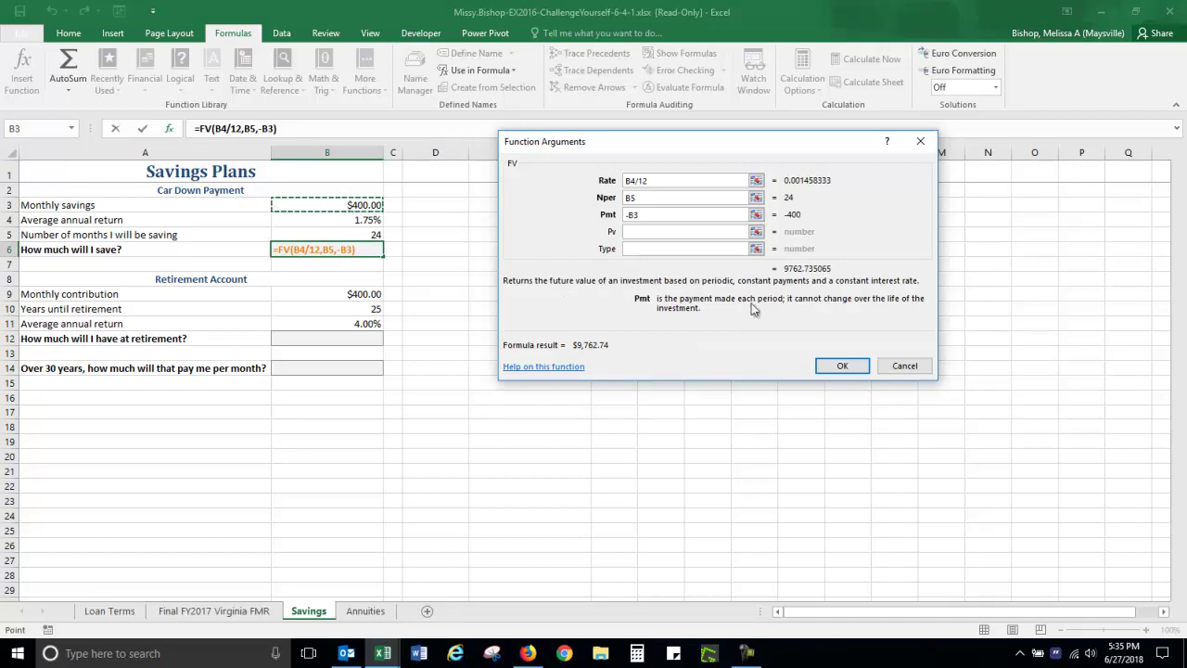
{"action": "left_click", "coordinate": [842, 366]}
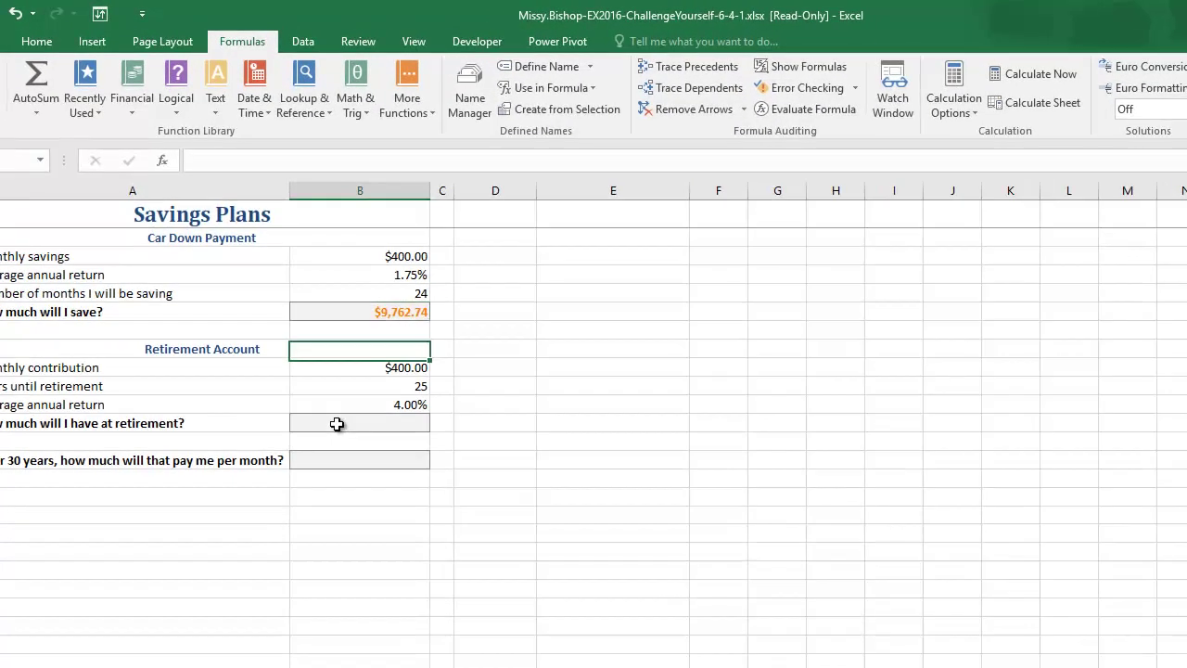
Start an FV function in B12 for the retirement account balance, with B11/12 as the rate
{"action": "left_click", "coordinate": [326, 339]}
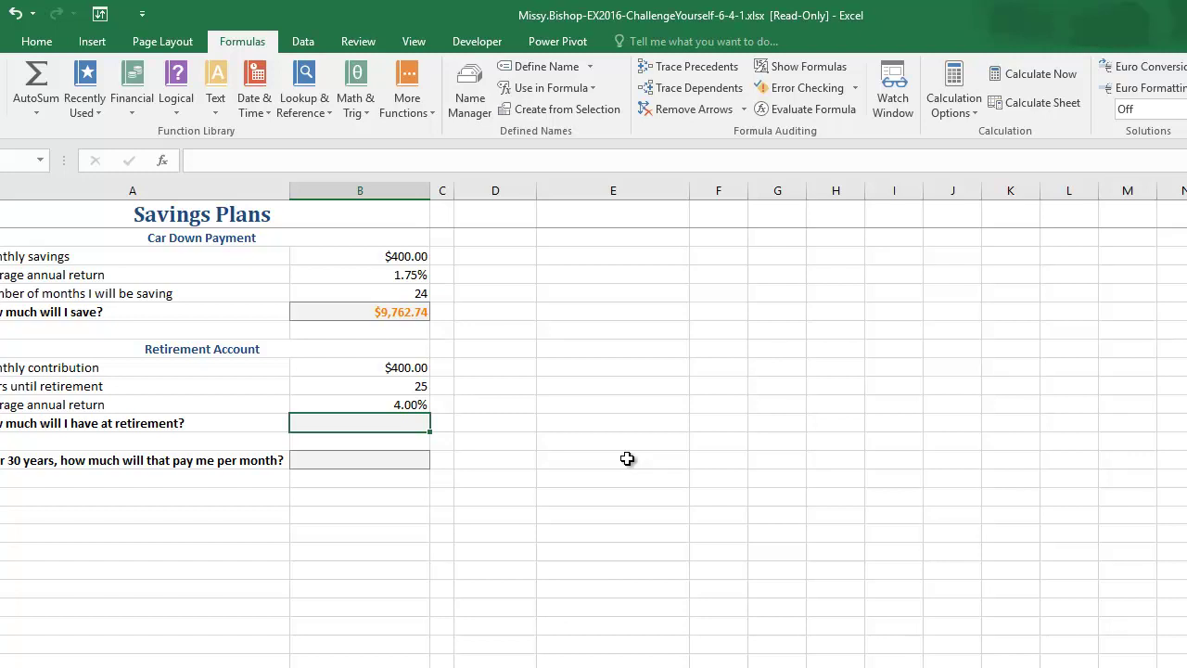
{"action": "left_click", "coordinate": [130, 117]}
{"action": "scroll", "coordinate": [167, 418], "scroll_direction": "down", "scroll_amount": 1}
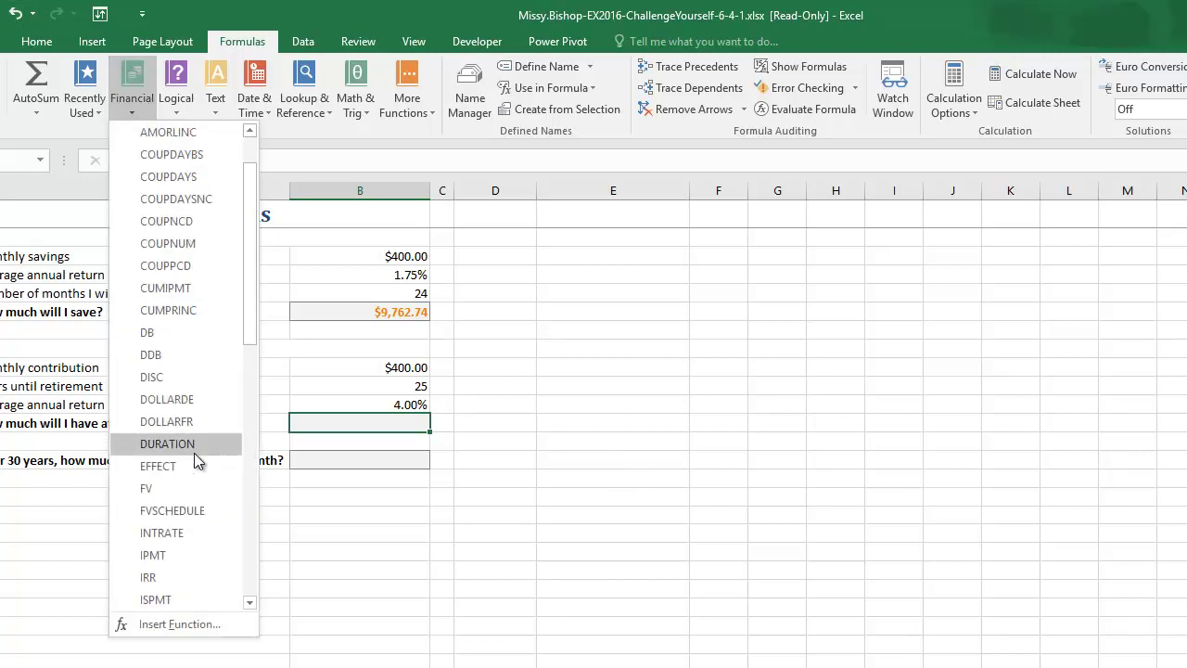
{"action": "left_click", "coordinate": [148, 490]}
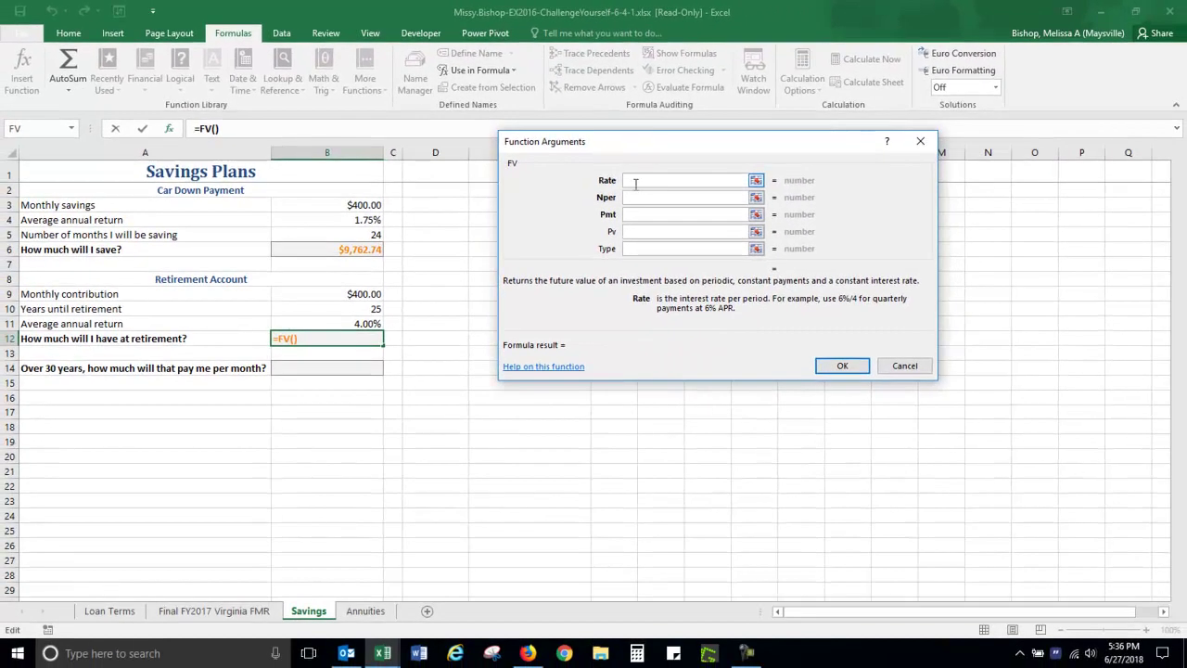
{"action": "left_click", "coordinate": [350, 324]}
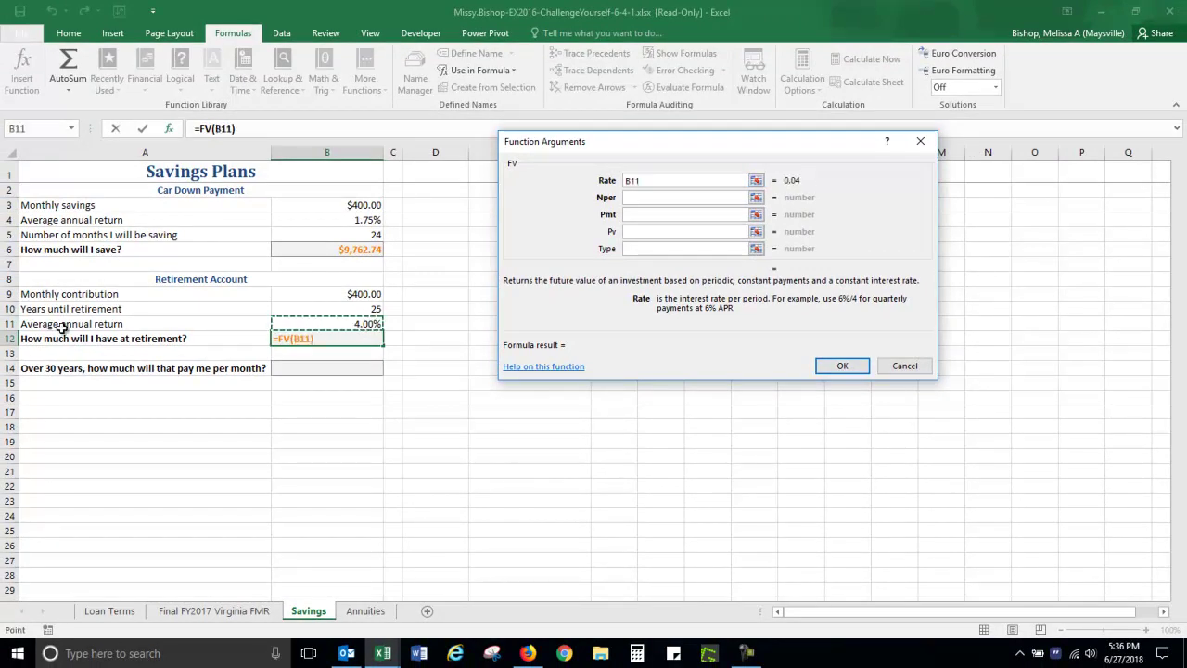
{"action": "left_click", "coordinate": [649, 181]}
{"action": "type", "text": "/12"}
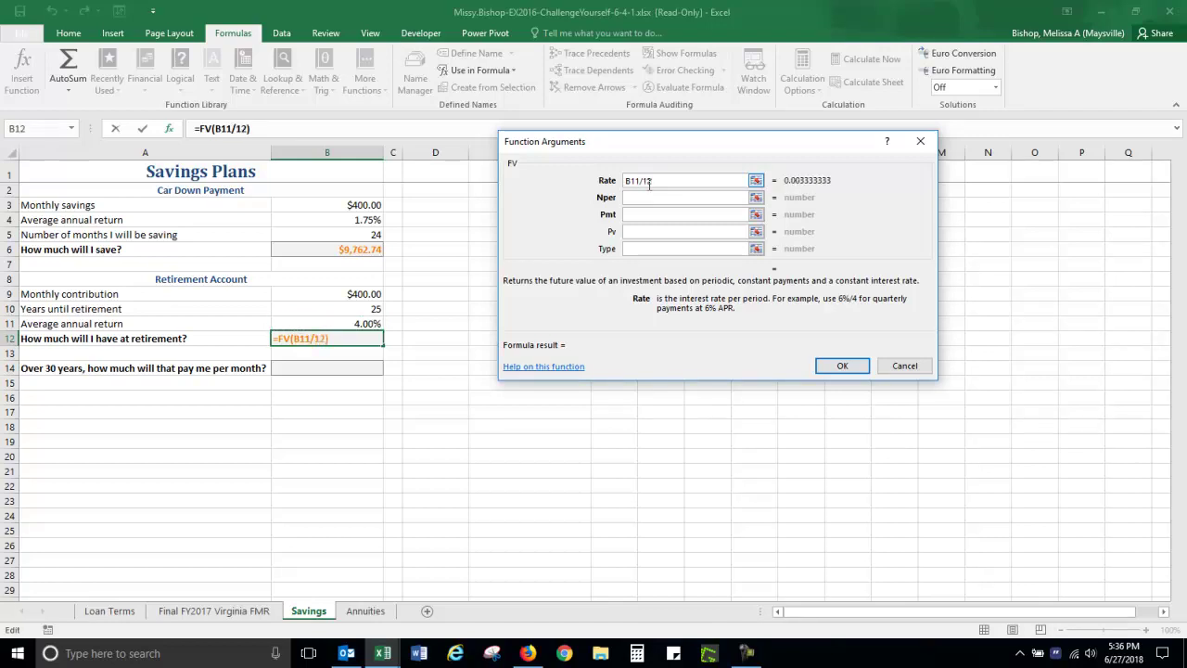
Complete the FV function in B12 with B10*12 as the number of periods and -B9 as the payment
{"action": "left_click", "coordinate": [644, 196]}
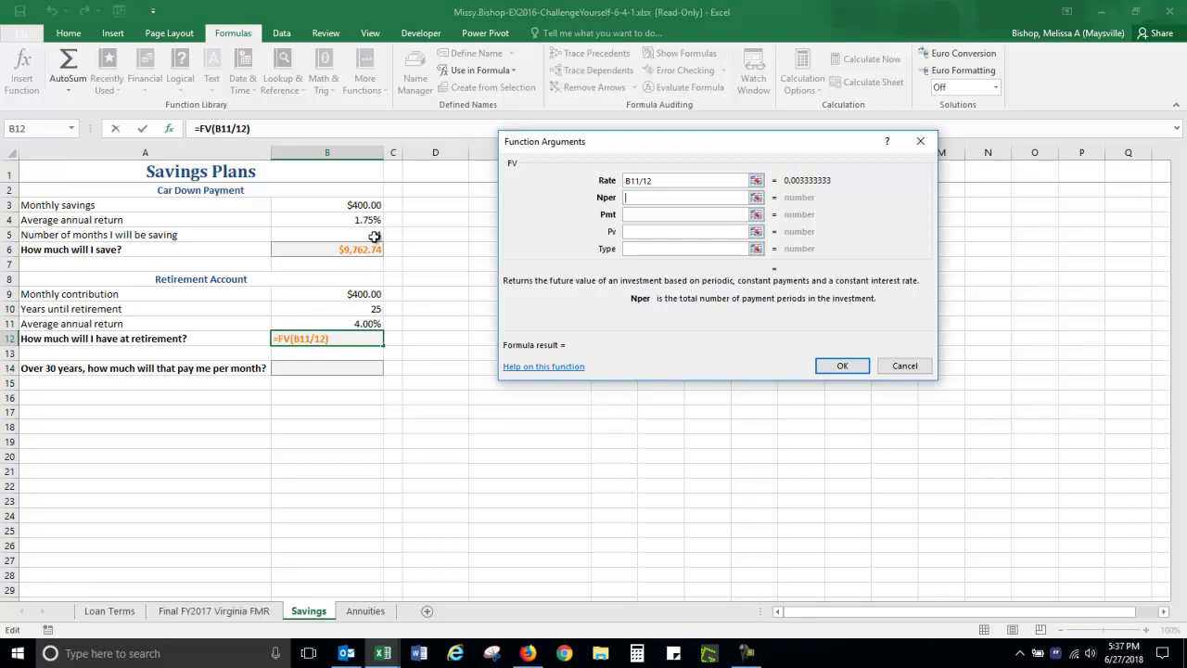
{"action": "left_click", "coordinate": [342, 308]}
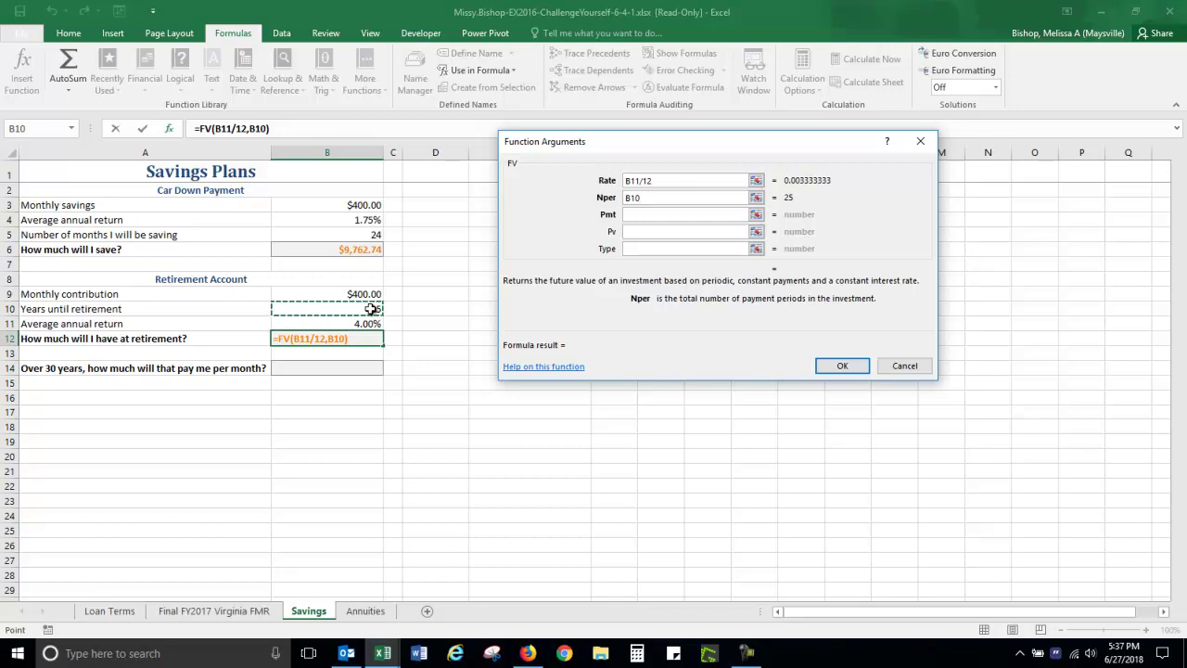
{"action": "type", "text": "*12"}
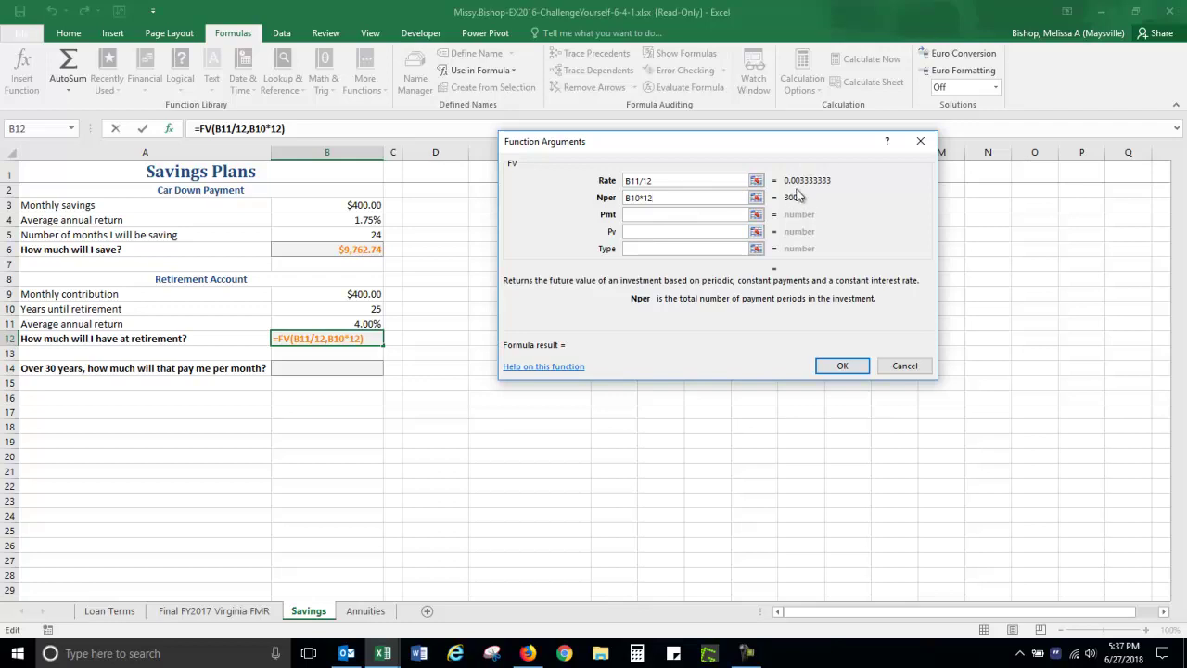
{"action": "left_click", "coordinate": [639, 215]}
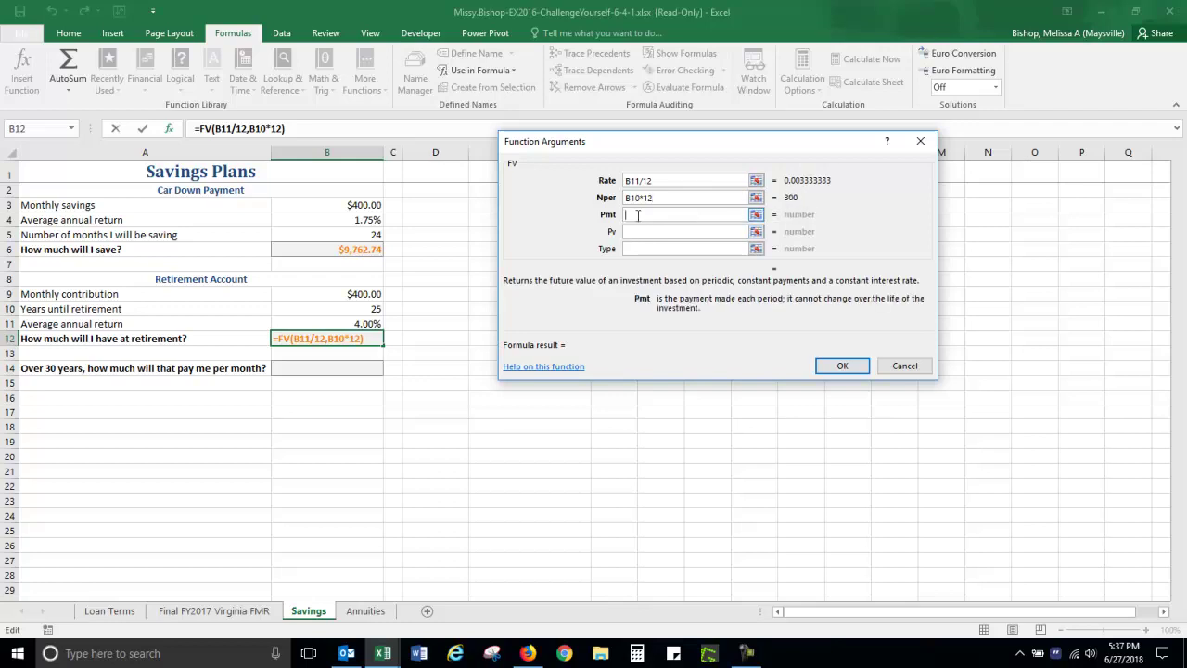
{"action": "left_click", "coordinate": [353, 295]}
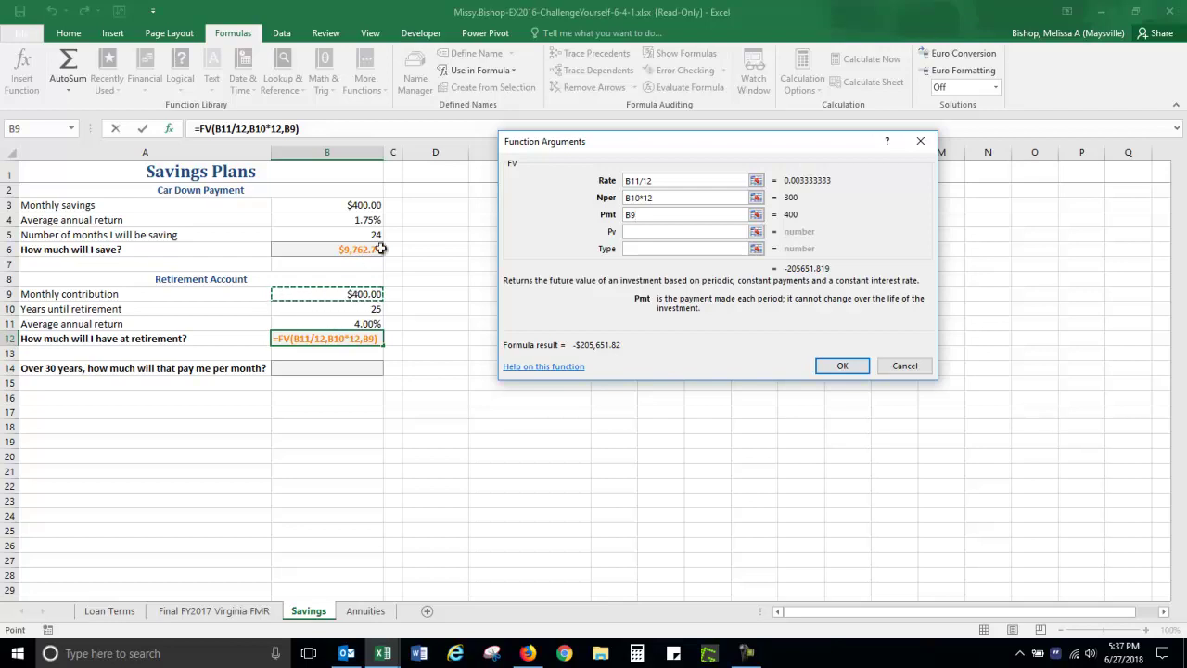
{"action": "left_click", "coordinate": [628, 214]}
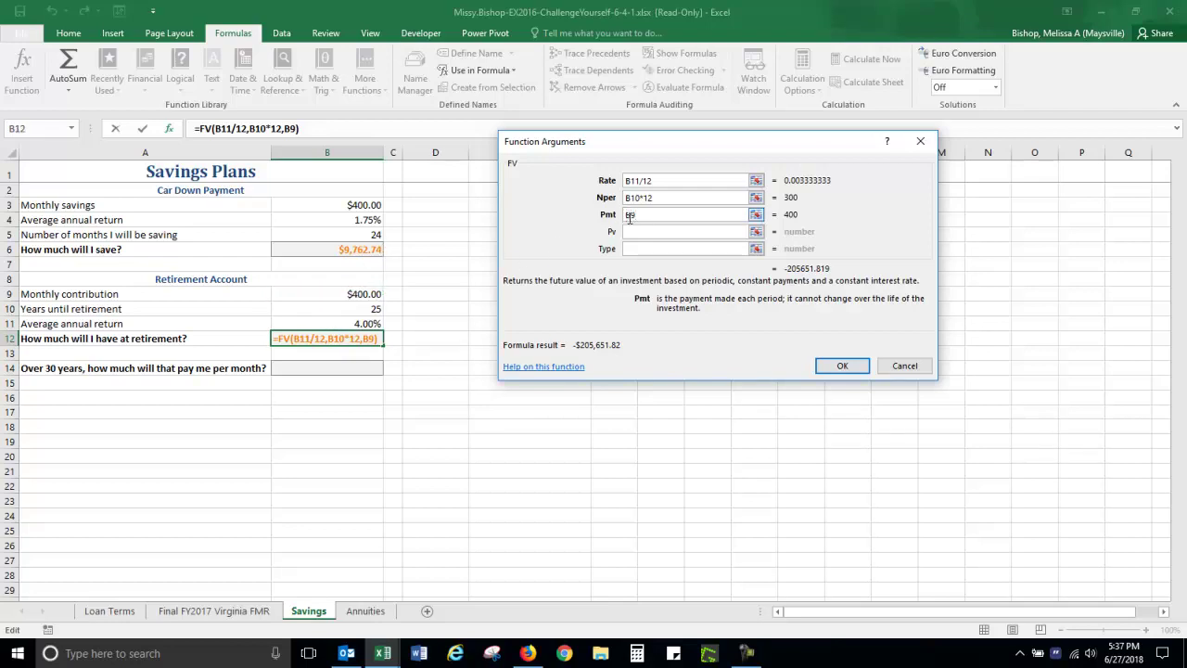
{"action": "left_click", "coordinate": [638, 248]}
{"action": "type", "text": "-"}
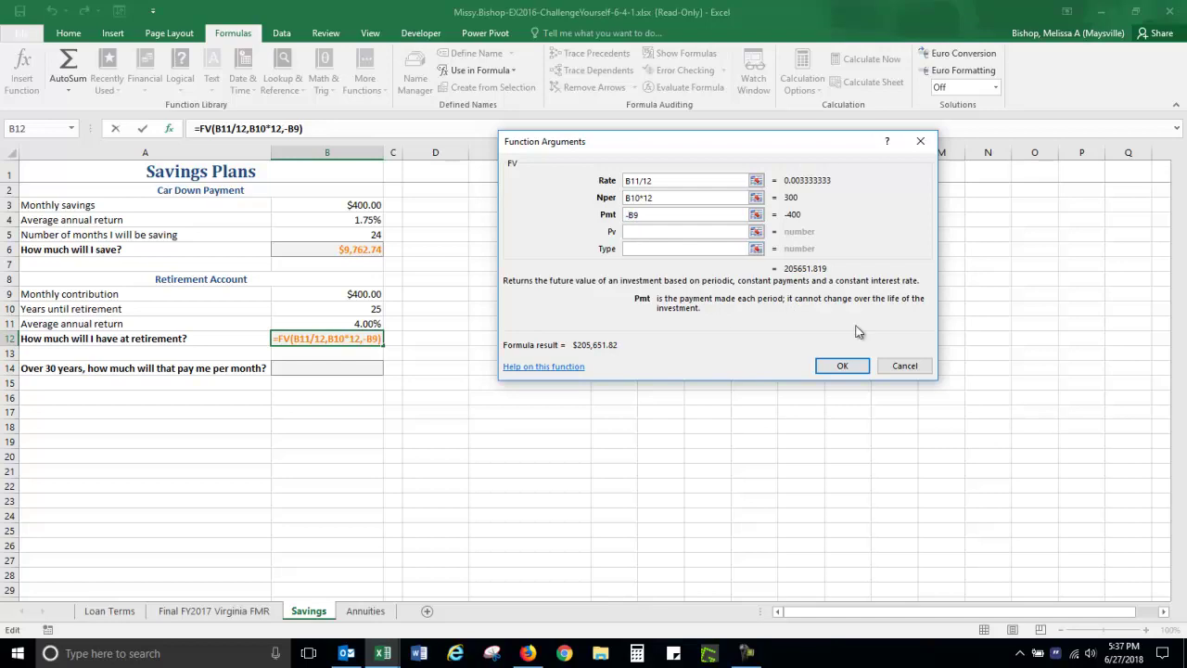
{"action": "left_click", "coordinate": [841, 367]}
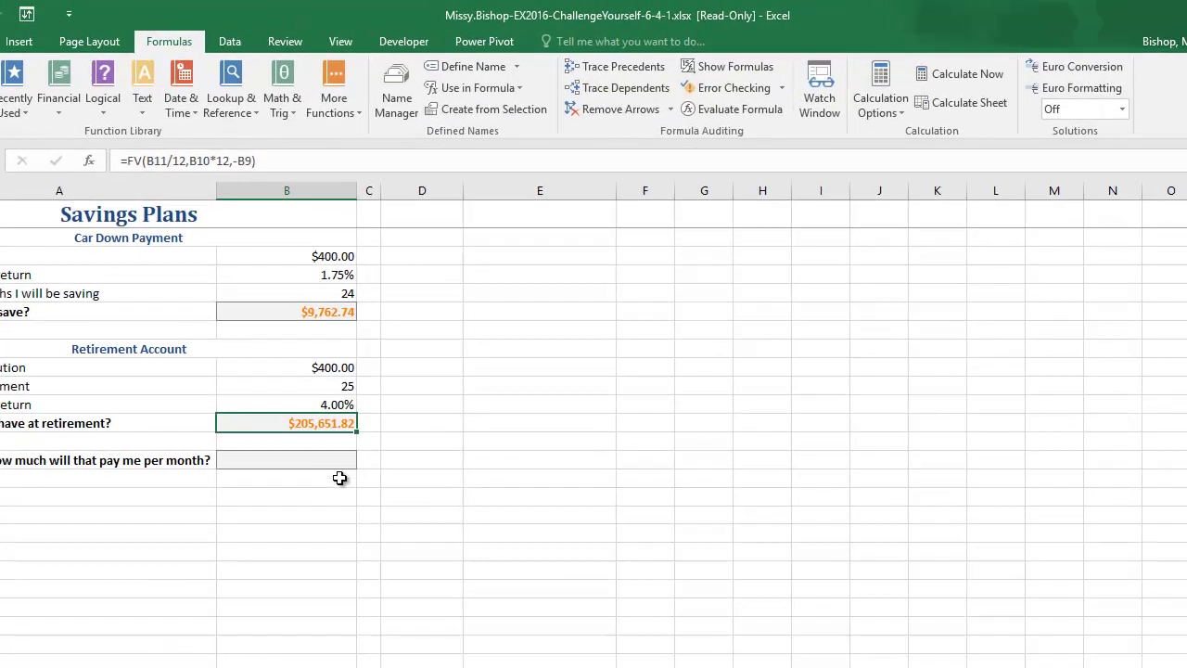
Insert a PMT function in B14 of the Savings sheet for the monthly retirement payout
{"action": "left_click", "coordinate": [308, 460]}
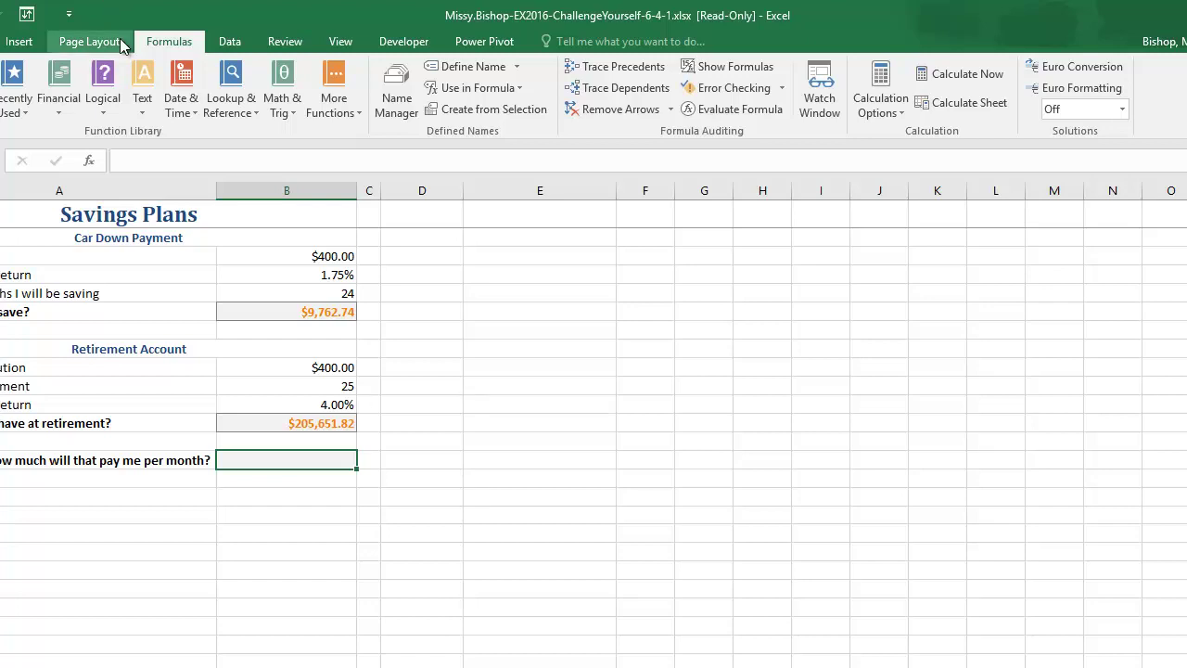
{"action": "left_click", "coordinate": [59, 111]}
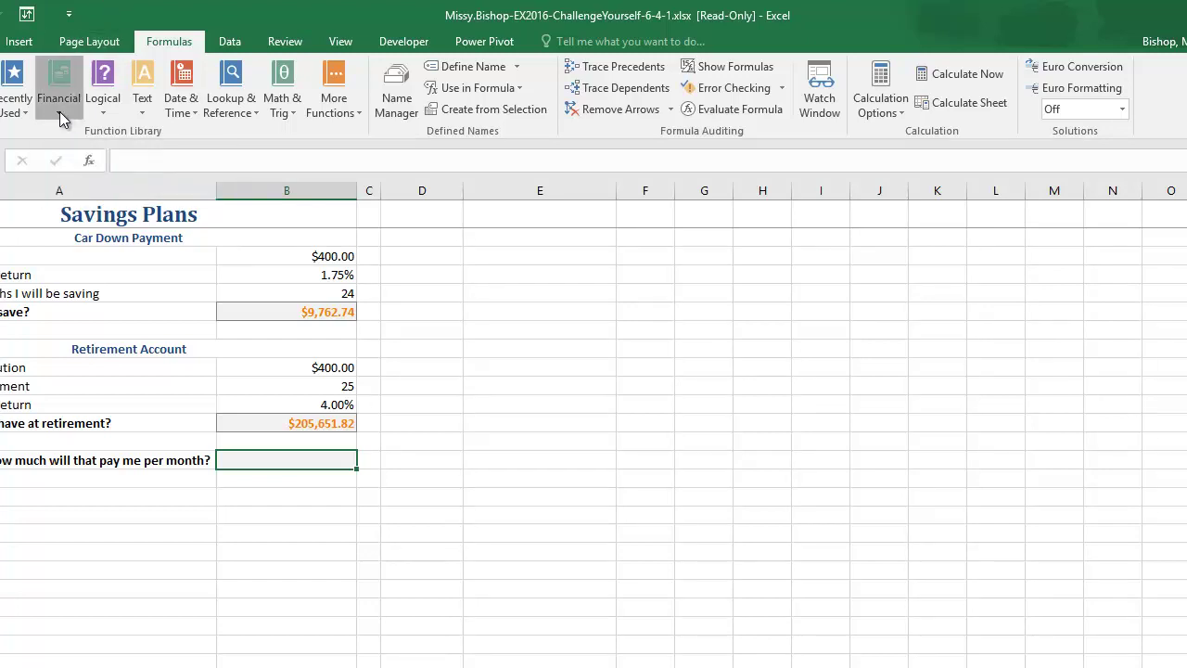
{"action": "scroll", "coordinate": [135, 443], "scroll_direction": "down", "scroll_amount": 2}
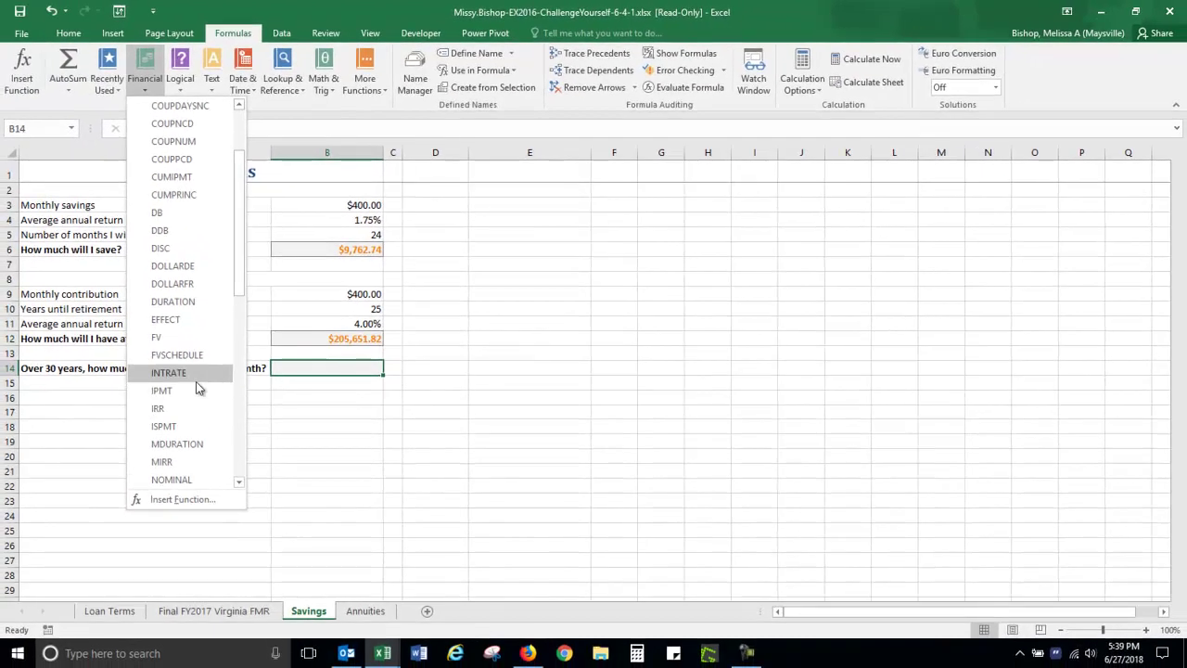
{"action": "scroll", "coordinate": [186, 287], "scroll_direction": "down", "scroll_amount": 2}
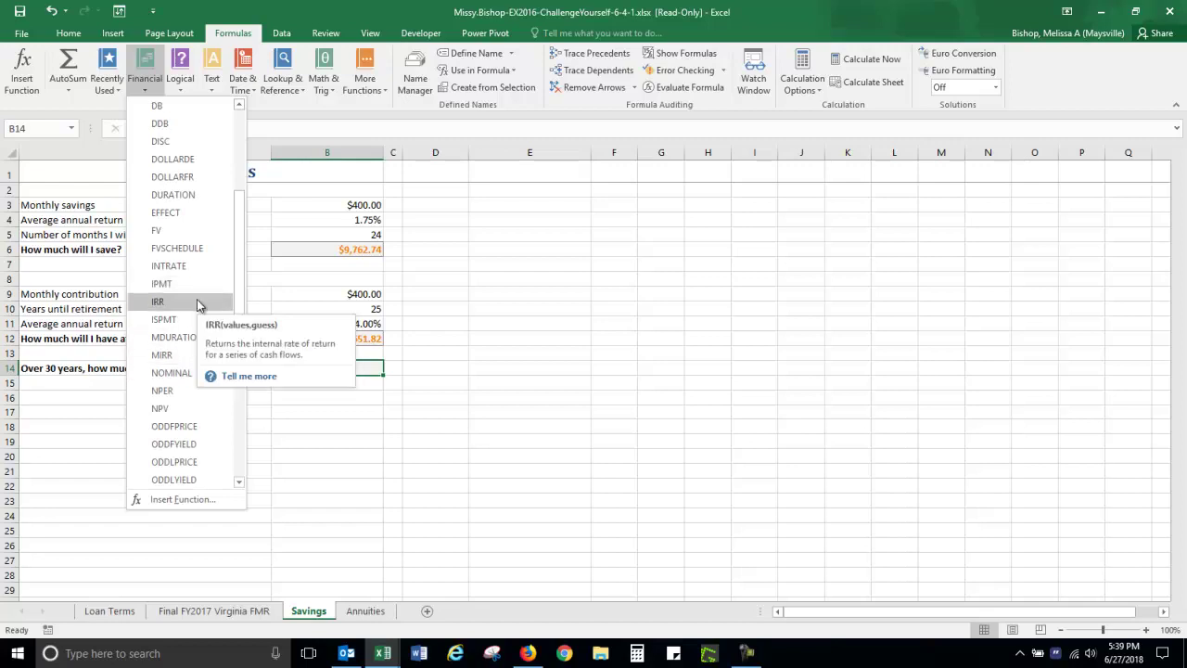
{"action": "scroll", "coordinate": [196, 305], "scroll_direction": "down", "scroll_amount": 1}
{"action": "scroll", "coordinate": [197, 305], "scroll_direction": "up", "scroll_amount": 1}
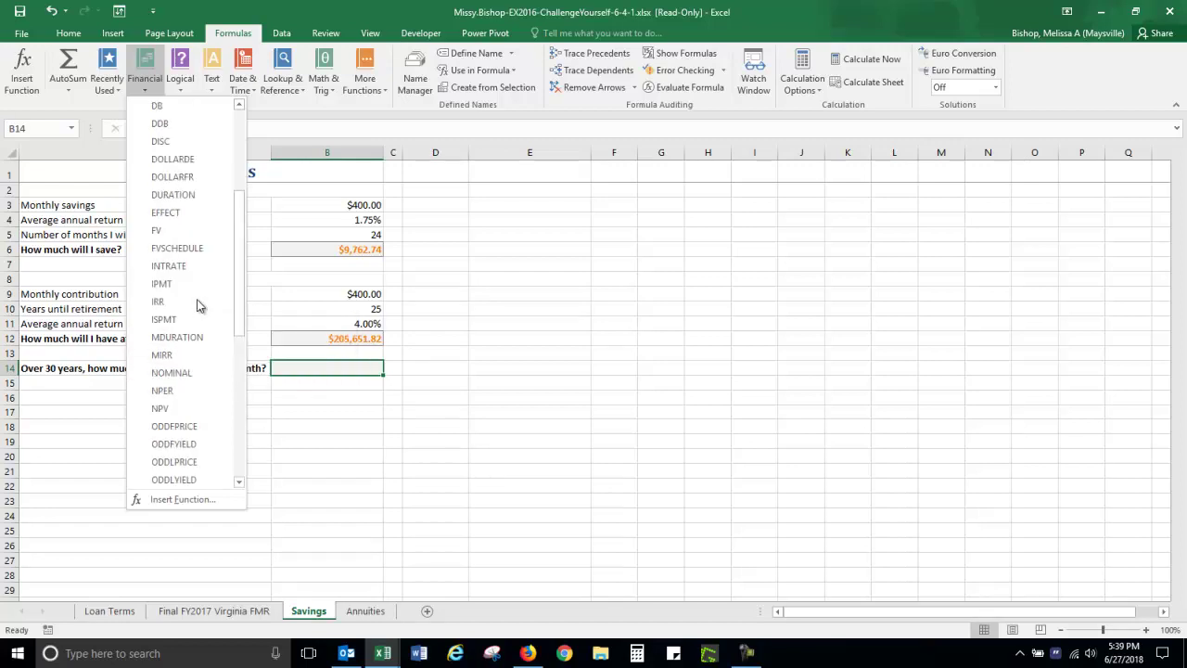
{"action": "scroll", "coordinate": [196, 305], "scroll_direction": "up", "scroll_amount": 2}
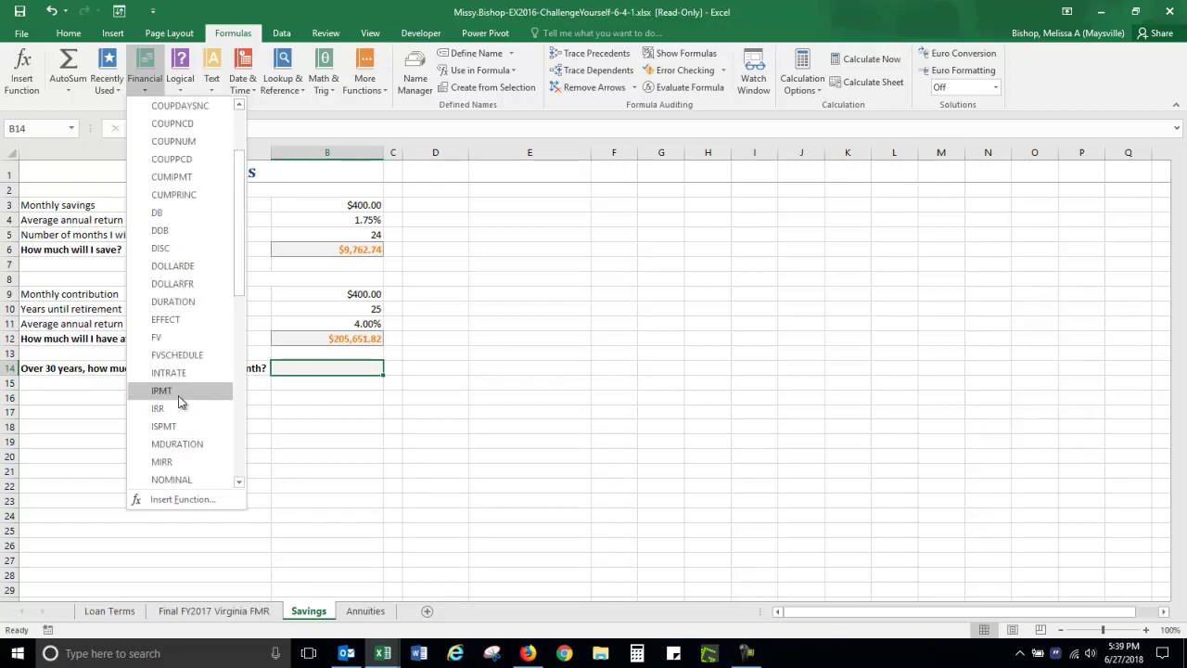
{"action": "scroll", "coordinate": [195, 383], "scroll_direction": "down", "scroll_amount": 1}
{"action": "scroll", "coordinate": [197, 388], "scroll_direction": "down", "scroll_amount": 3}
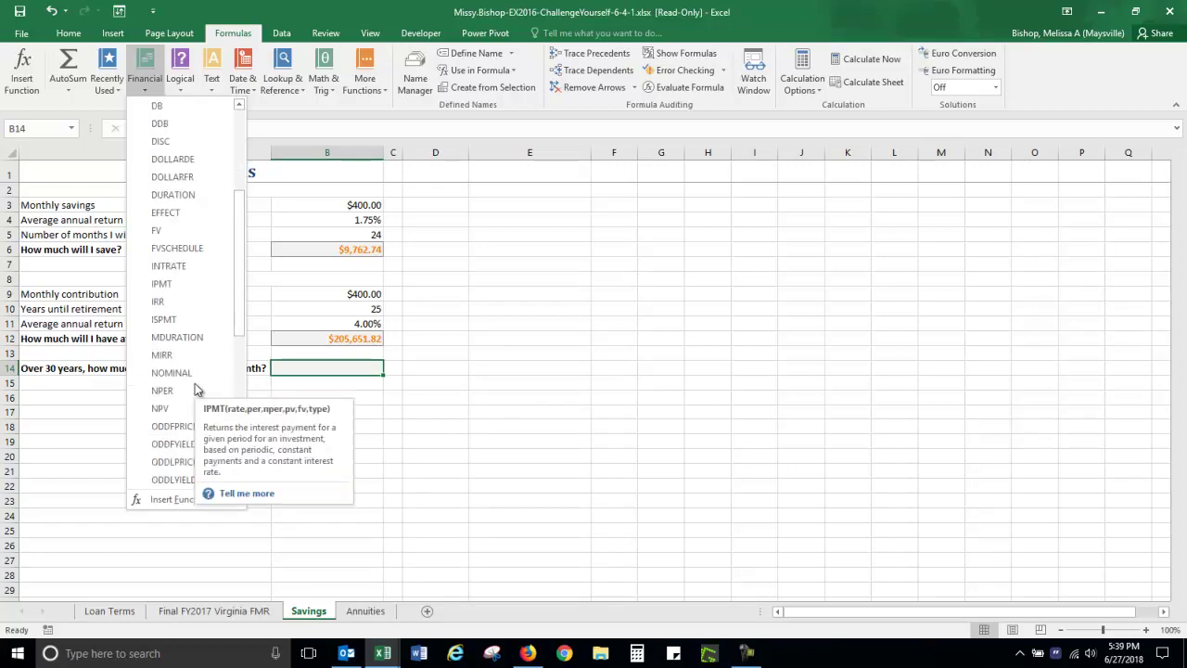
{"action": "scroll", "coordinate": [195, 390], "scroll_direction": "up", "scroll_amount": 1}
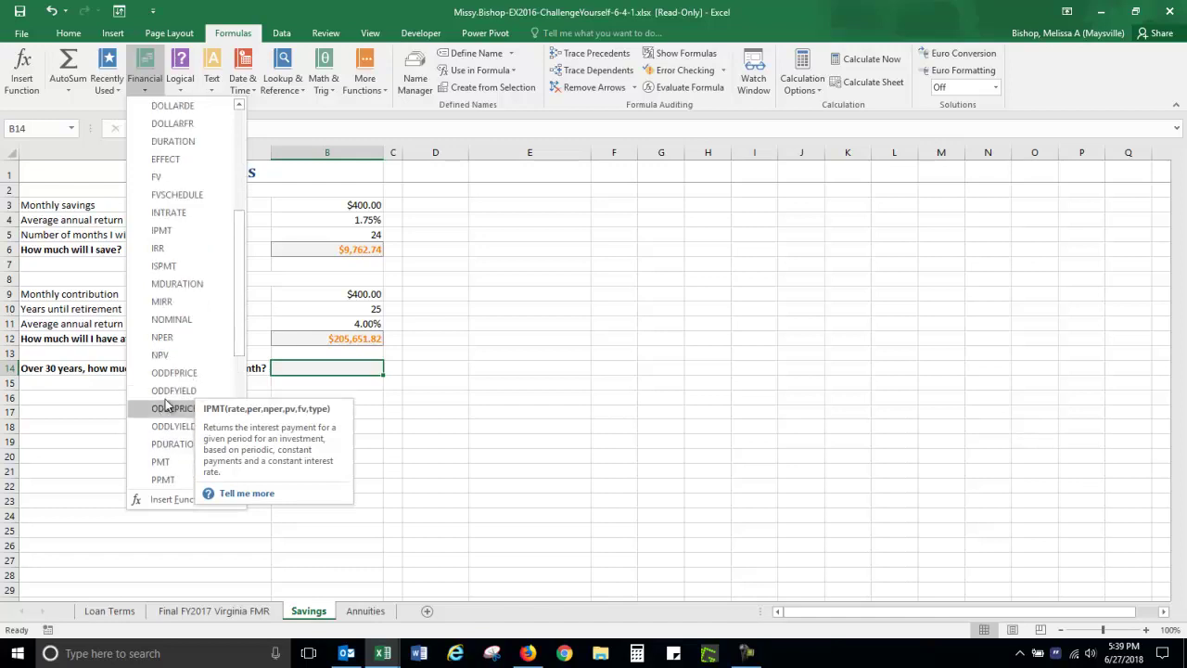
{"action": "left_click", "coordinate": [158, 459]}
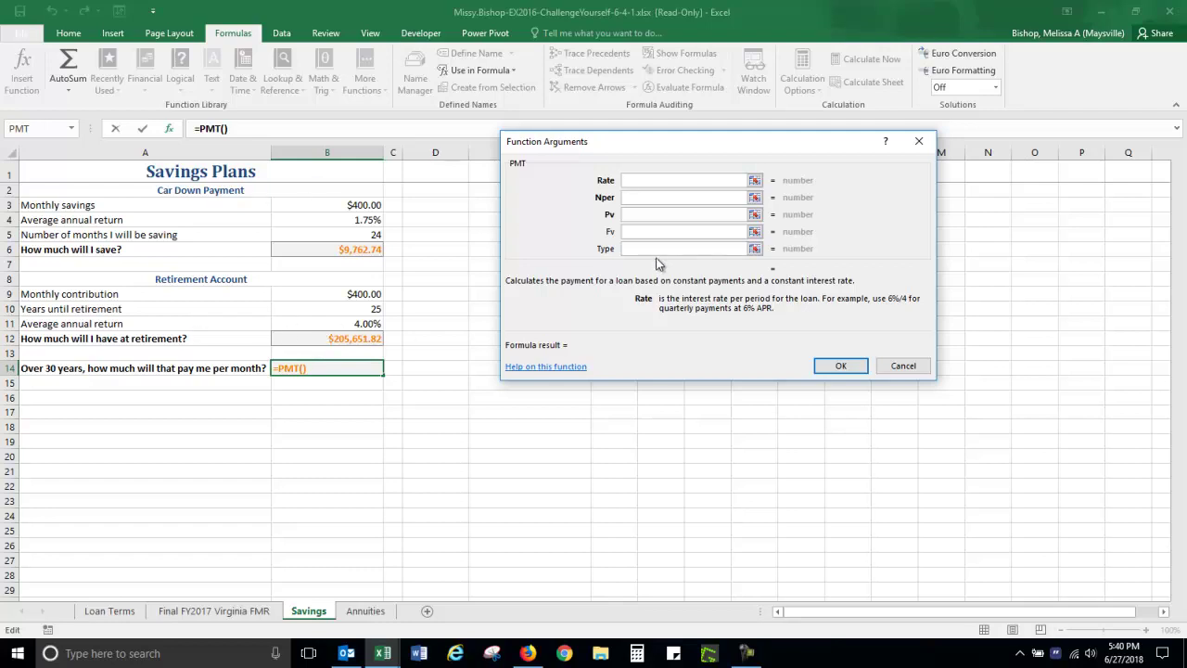
Fill in the PMT arguments with B11/12 as the rate, 30*12 as the number of periods and B12 as the present value
{"action": "left_click", "coordinate": [366, 325]}
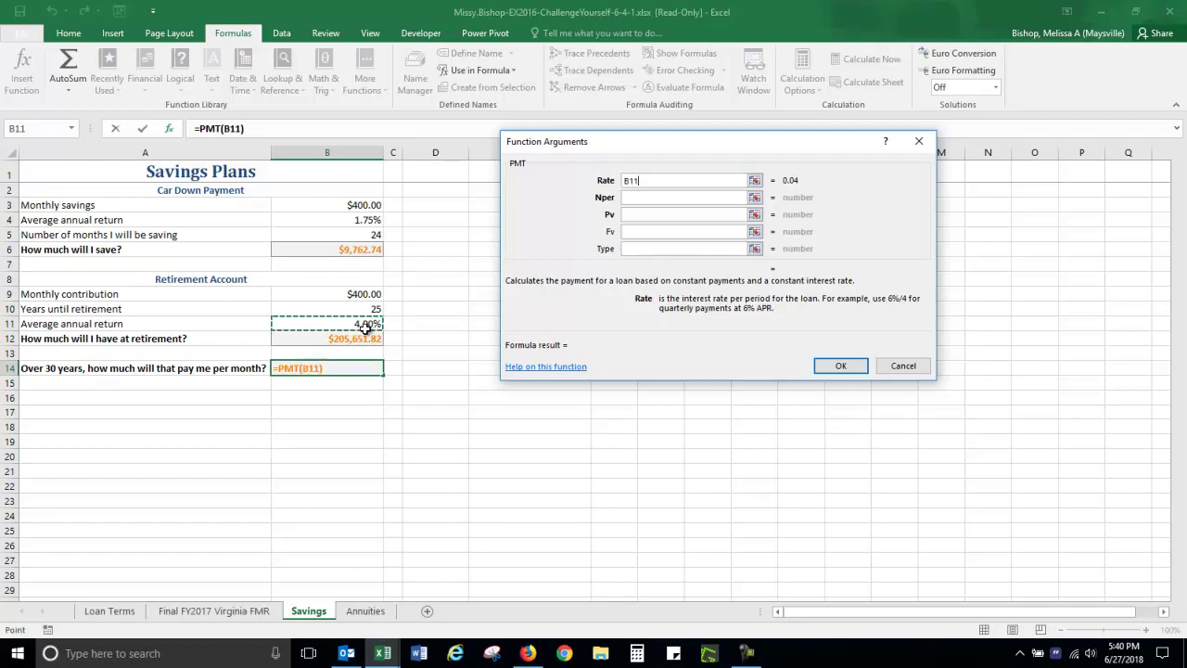
{"action": "type", "text": "/12"}
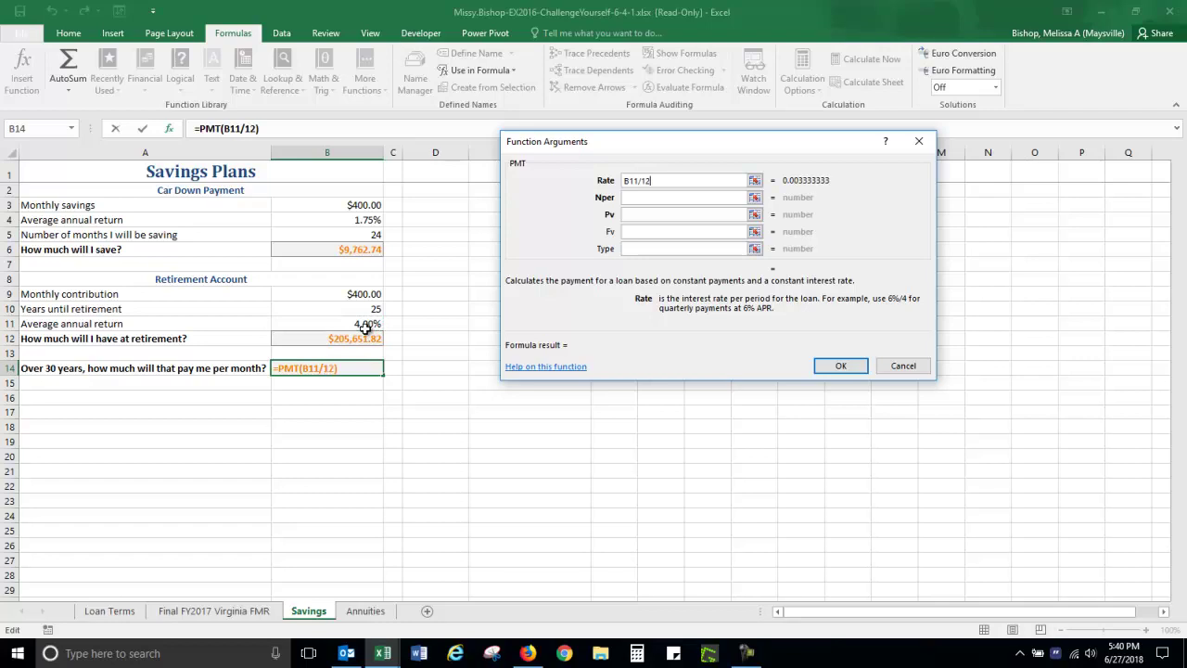
{"action": "left_click", "coordinate": [655, 196]}
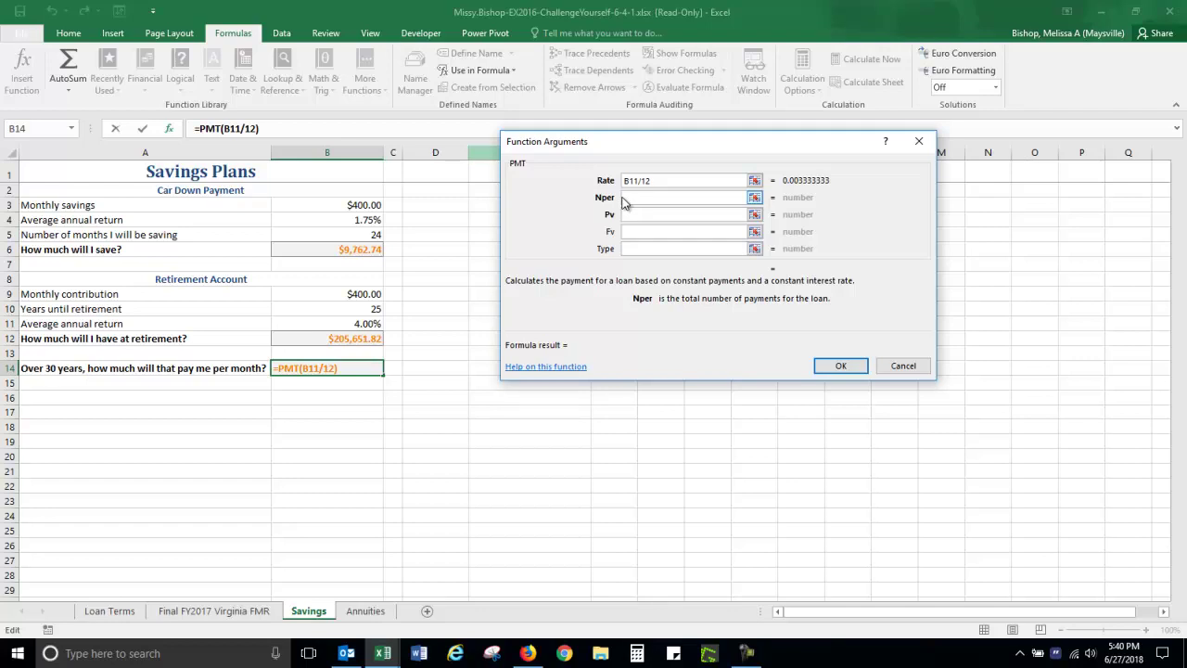
{"action": "type", "text": "30*12"}
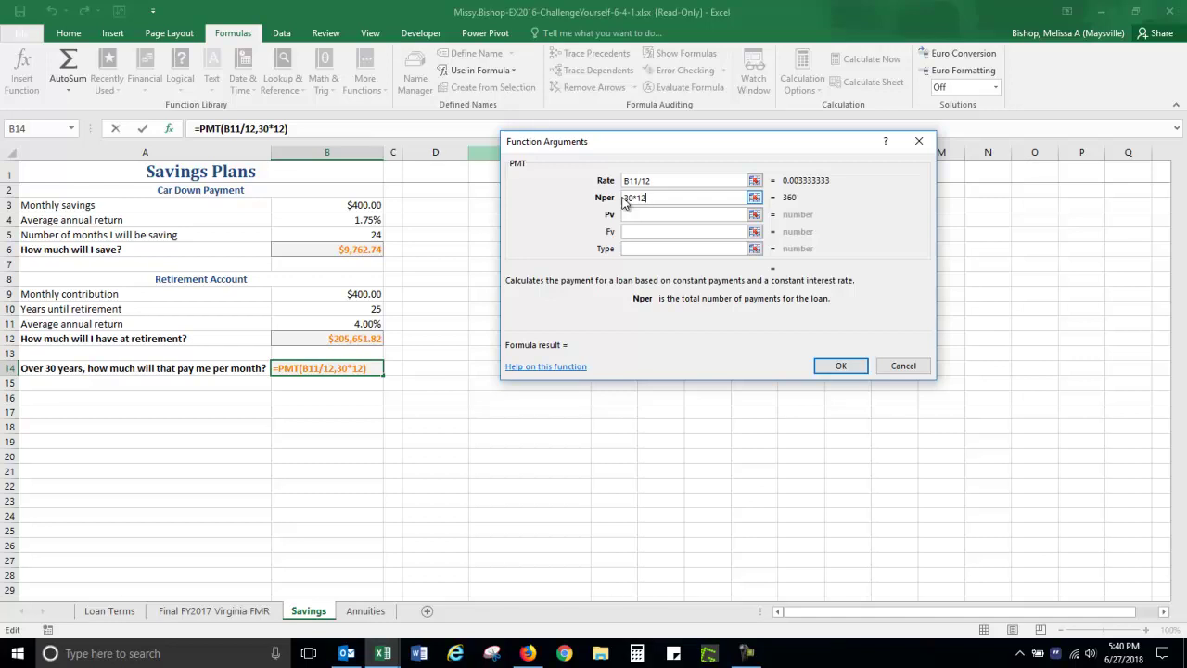
{"action": "left_click", "coordinate": [631, 215]}
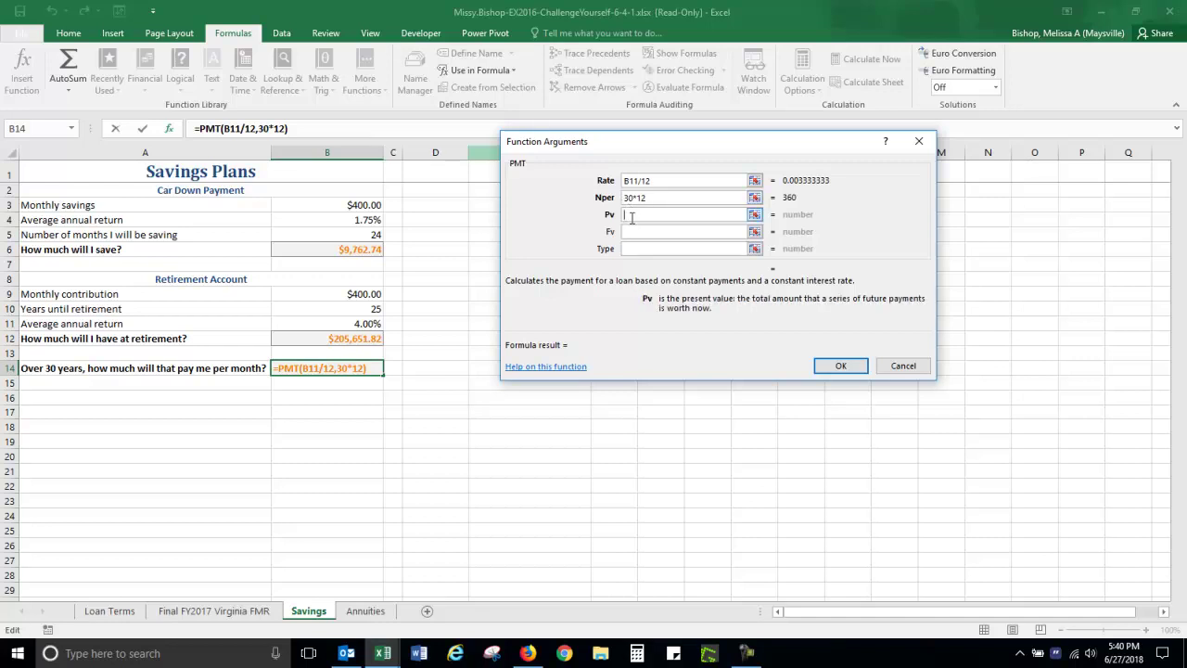
{"action": "left_click", "coordinate": [337, 340]}
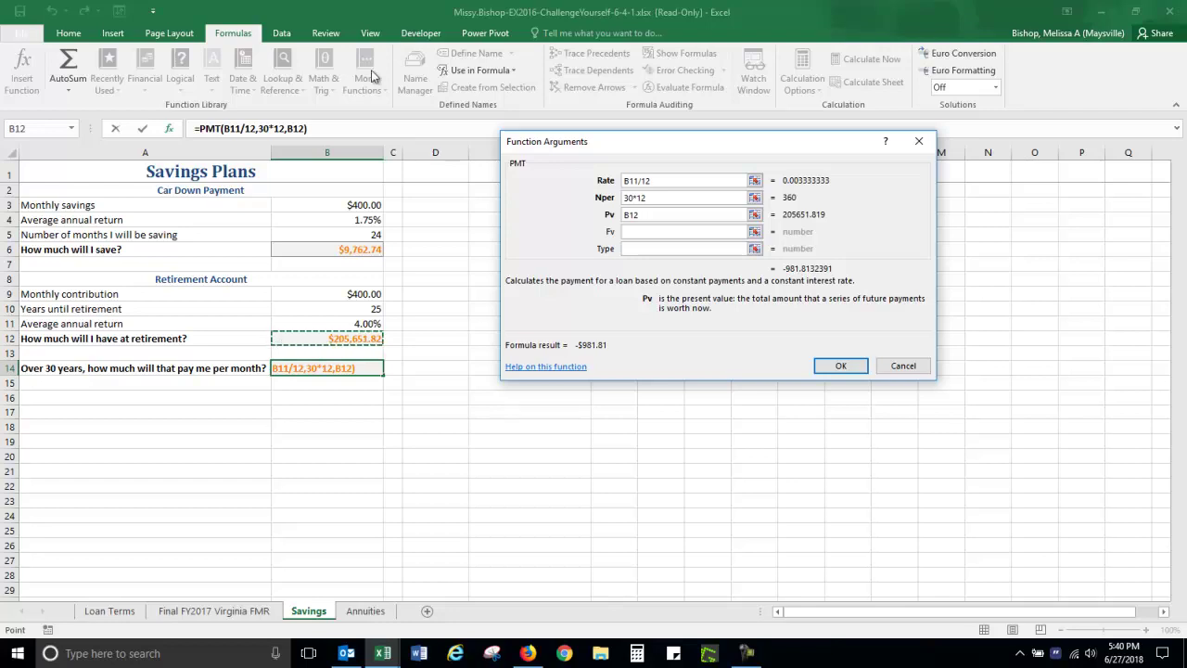
Set the PMT payment type to 1, put a minus sign before PMT in the formula, and enter it in B14
{"action": "left_click", "coordinate": [654, 248]}
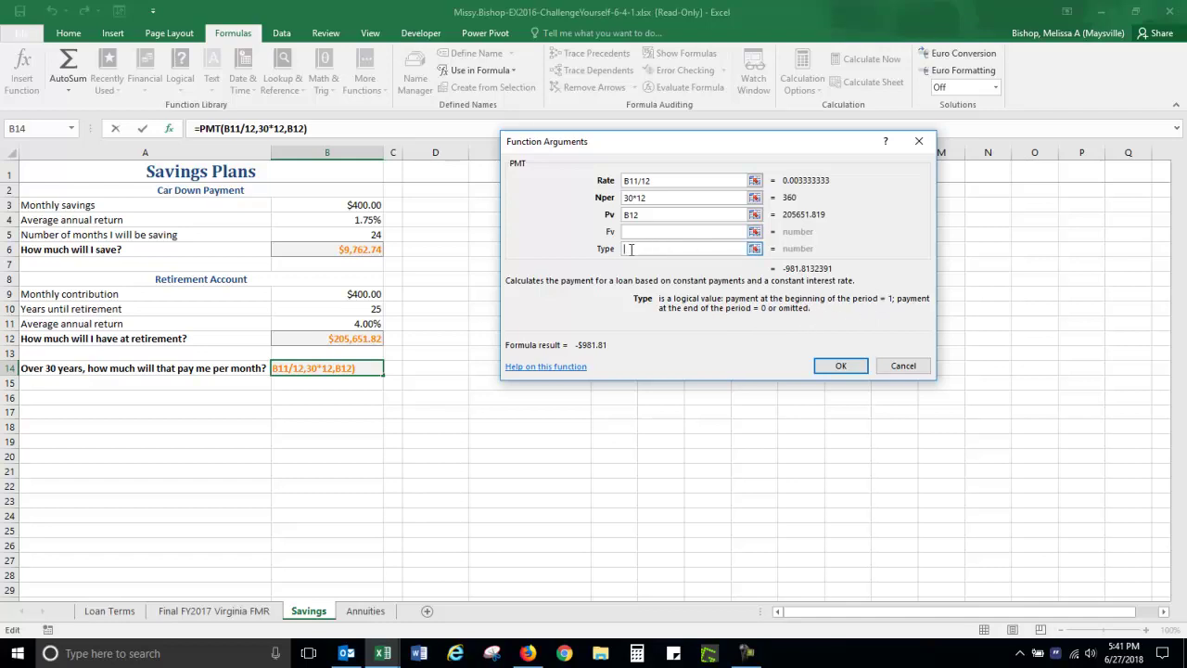
{"action": "type", "text": "1"}
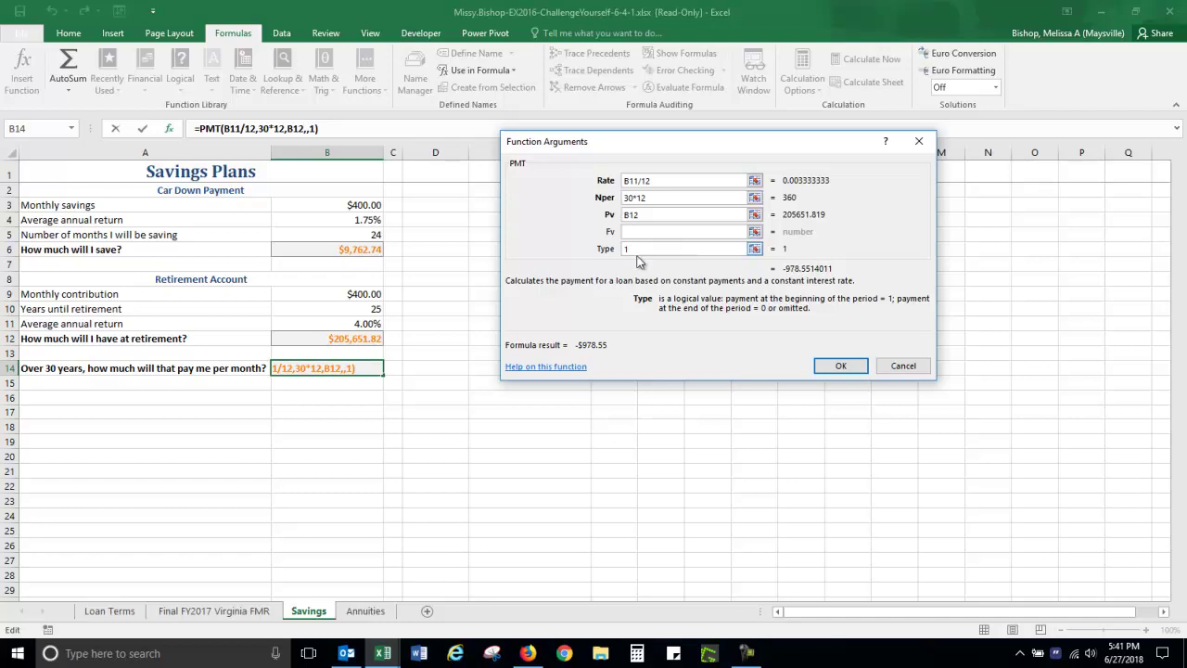
{"action": "left_click", "coordinate": [203, 128]}
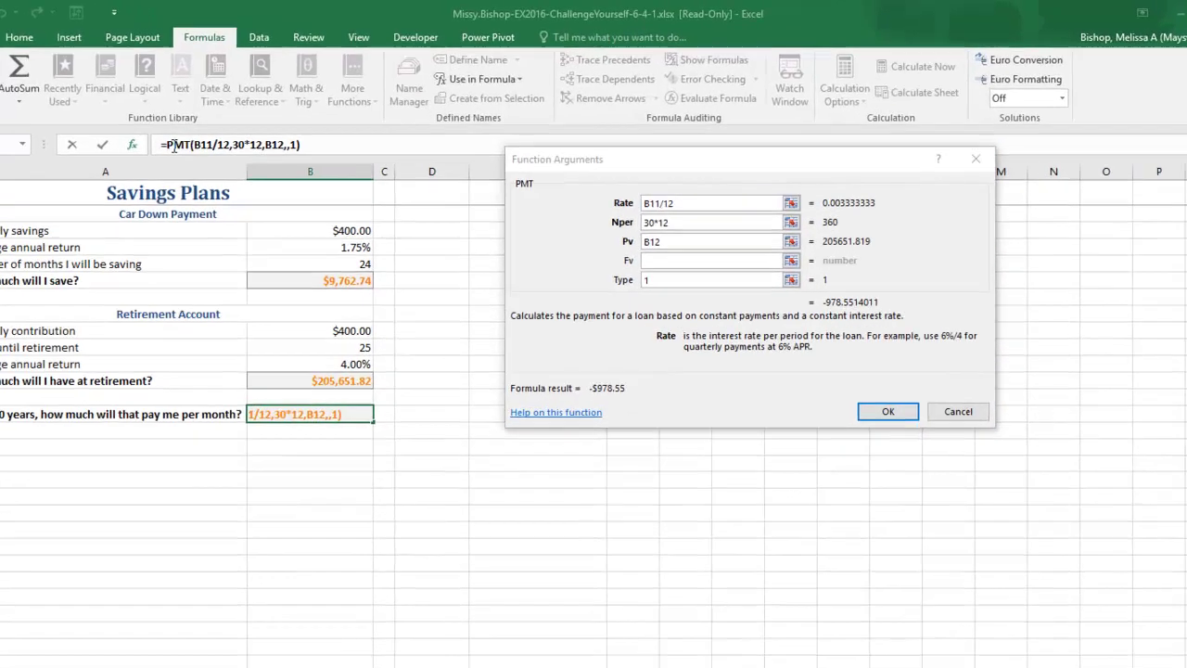
{"action": "type", "text": "-"}
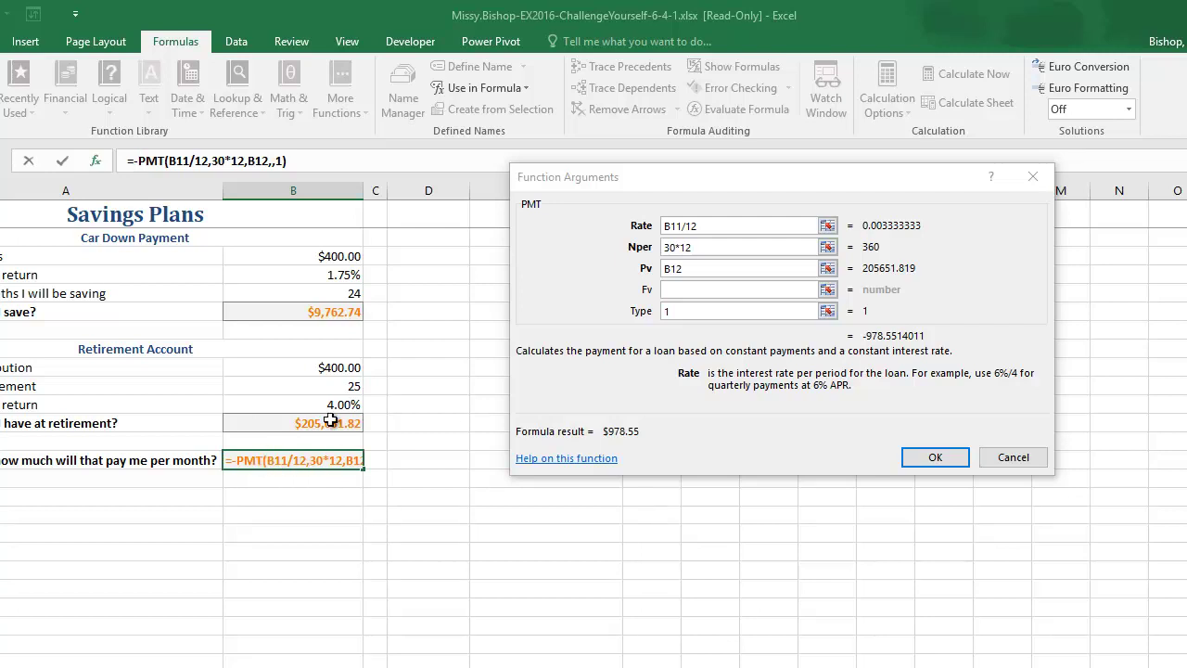
{"action": "left_click", "coordinate": [933, 458]}
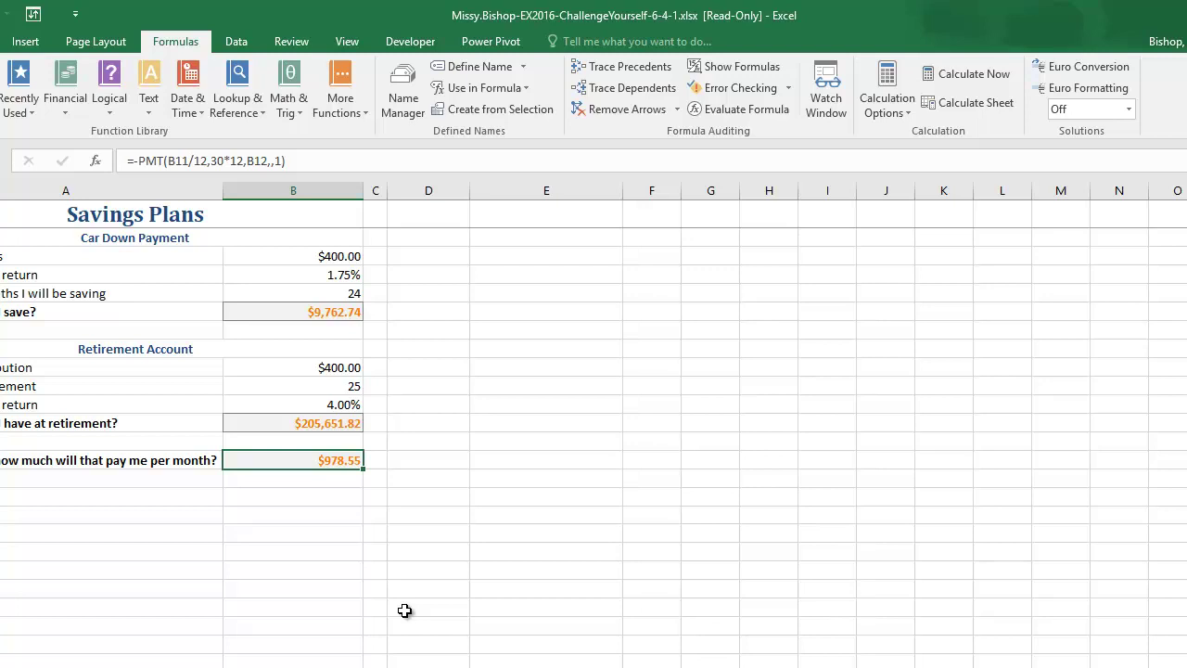
On the Annuities sheet, start a PV function in B5 for Annuity 1's value, with B8/12 as the rate
{"action": "key", "text": "ctrl+Page_Down"}
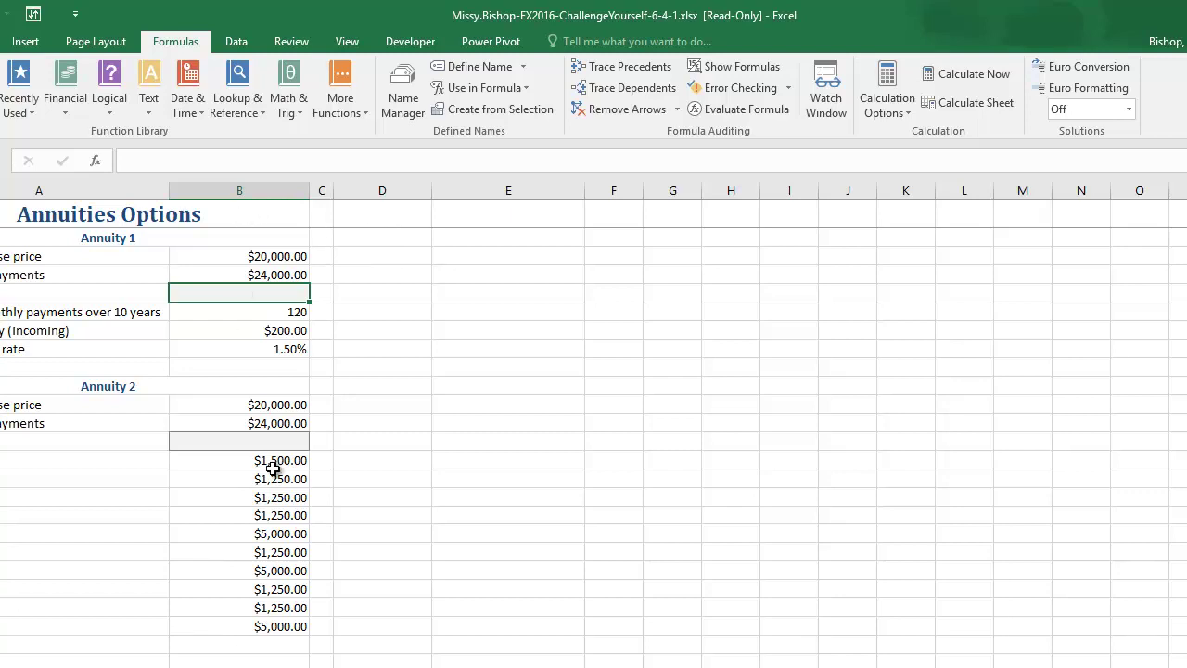
{"action": "left_click", "coordinate": [62, 116]}
{"action": "scroll", "coordinate": [118, 371], "scroll_direction": "down", "scroll_amount": 8}
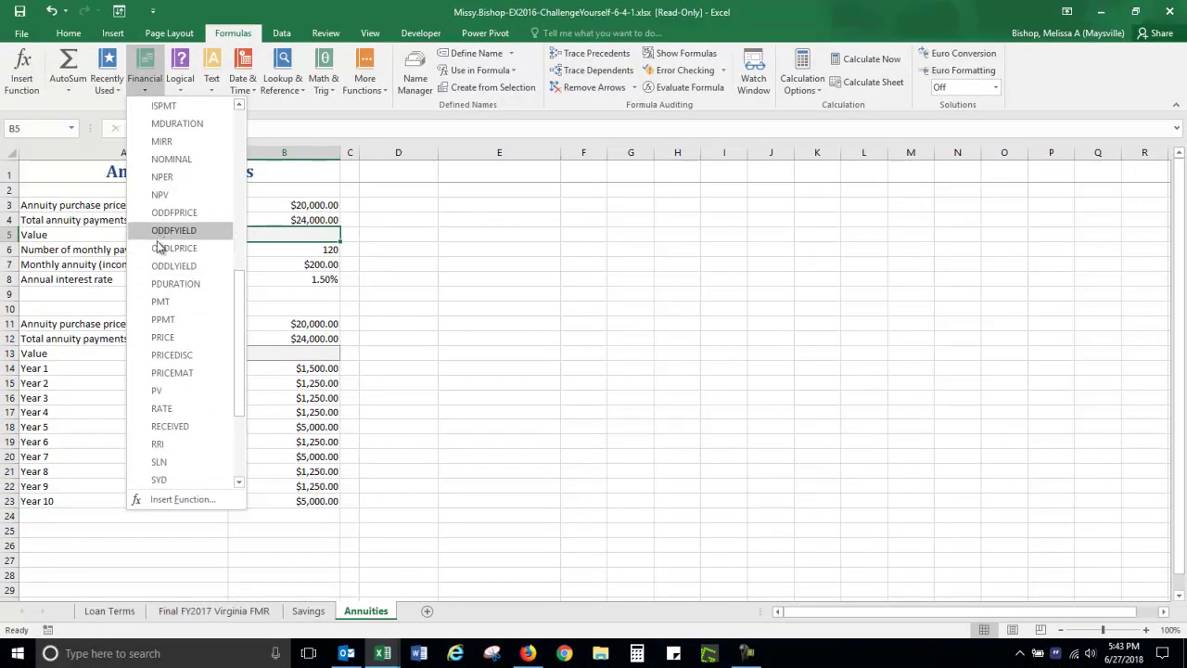
{"action": "left_click", "coordinate": [159, 392]}
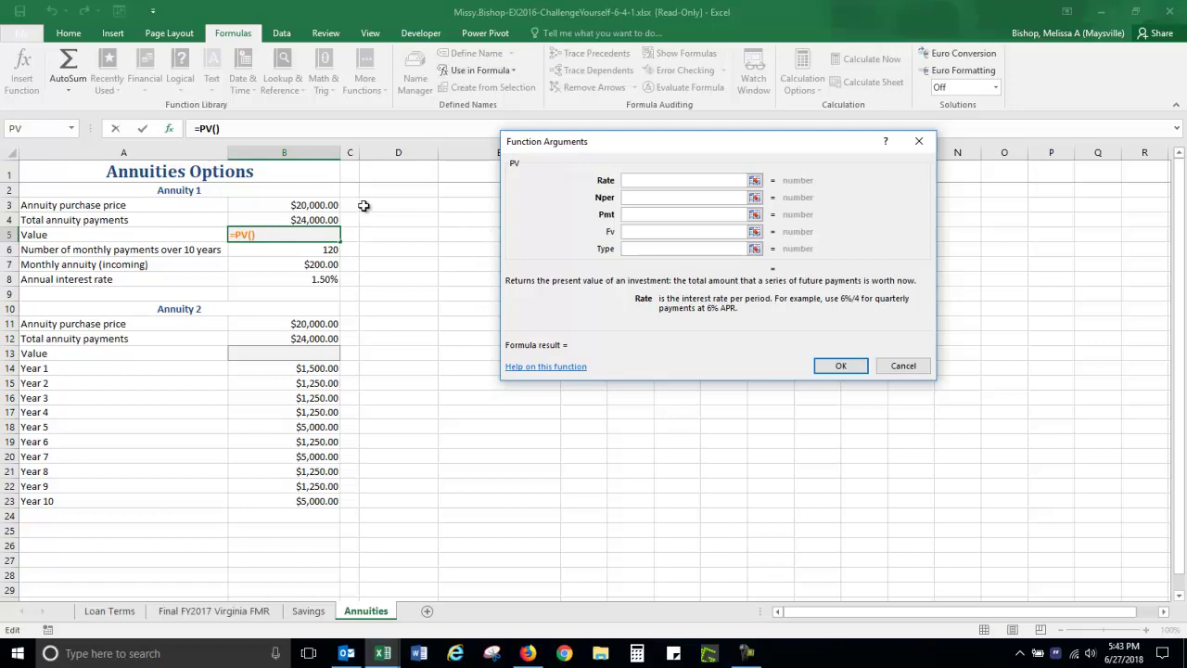
{"action": "left_click", "coordinate": [302, 282]}
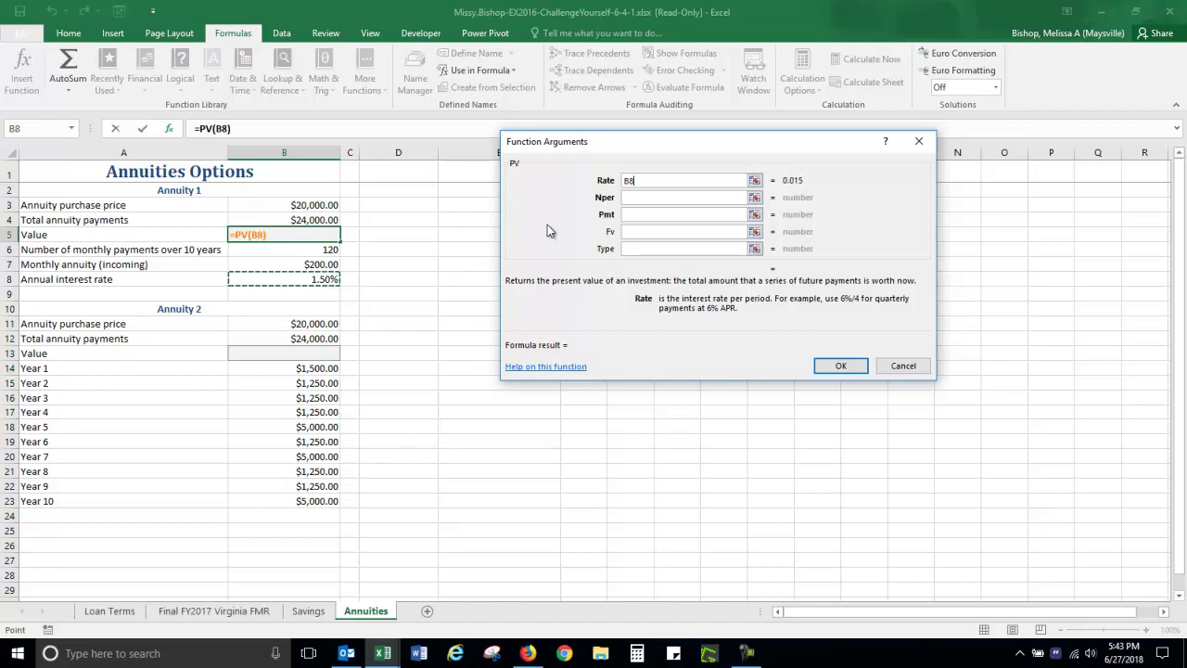
{"action": "type", "text": "/12"}
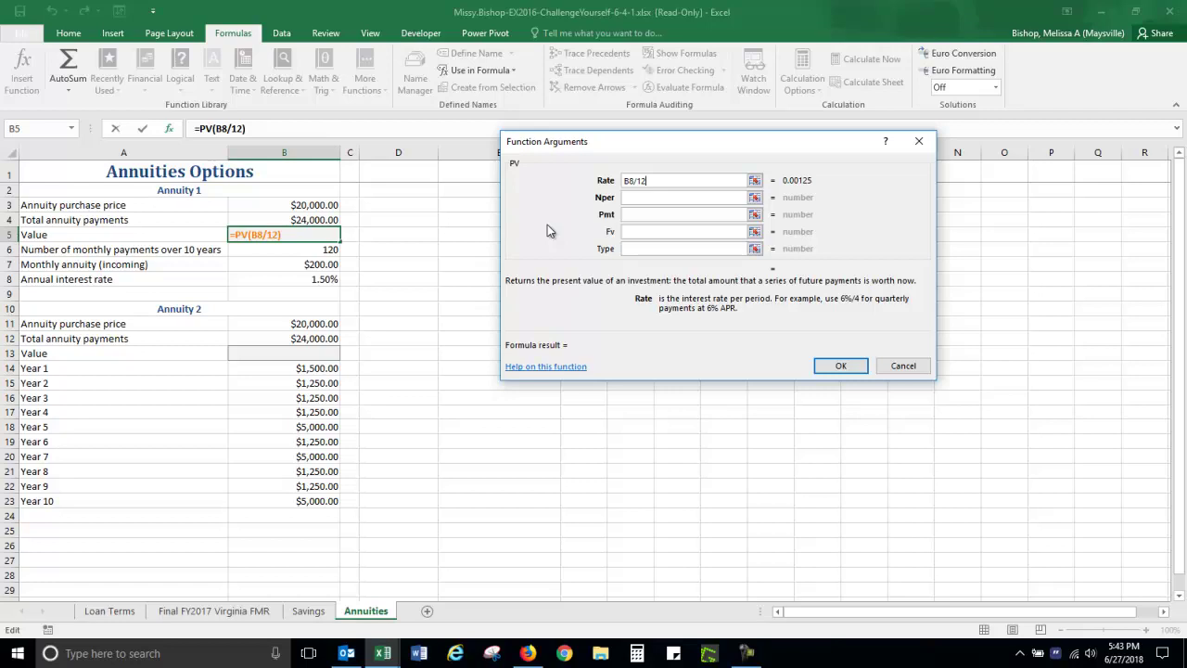
Complete the PV function in B5 with B6 as the number of periods, -B7 as the payment and 1 as the type
{"action": "left_click", "coordinate": [644, 197]}
{"action": "left_click", "coordinate": [639, 197]}
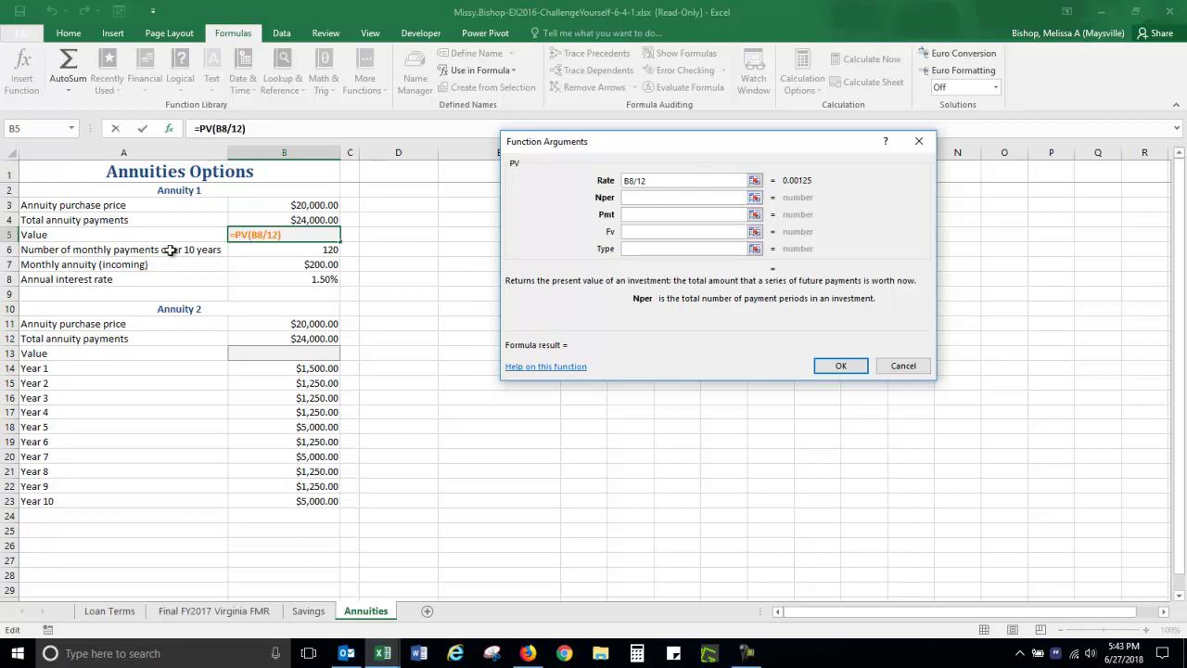
{"action": "left_click", "coordinate": [291, 250]}
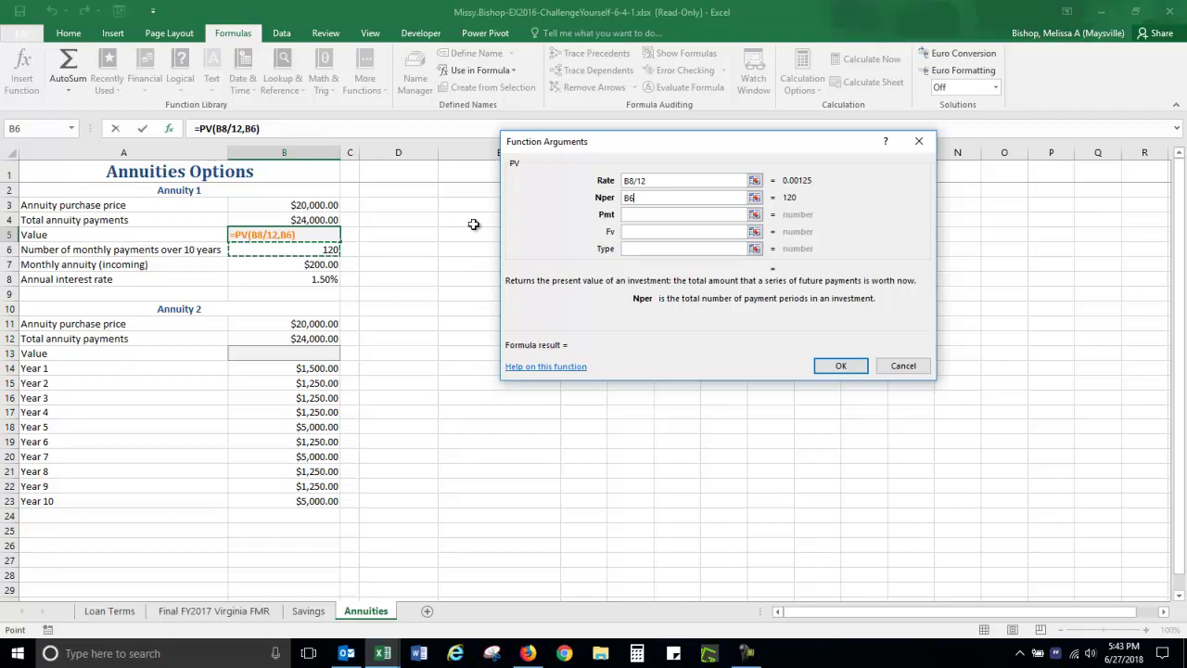
{"action": "left_click", "coordinate": [626, 214]}
{"action": "type", "text": "-"}
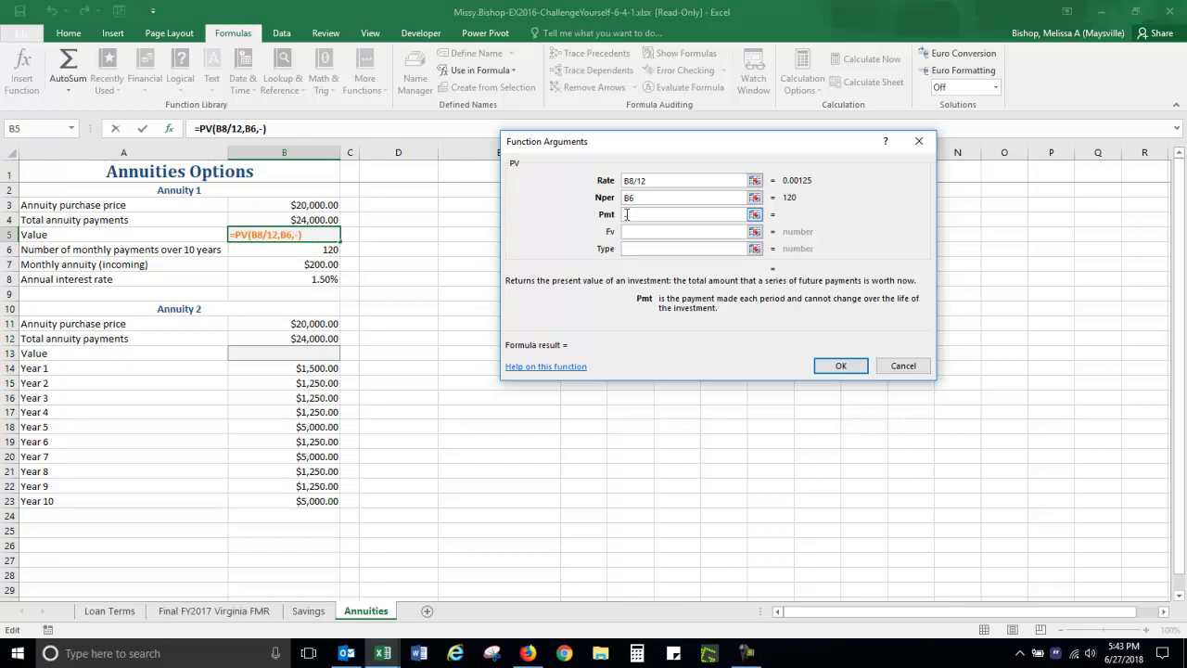
{"action": "left_click", "coordinate": [286, 265]}
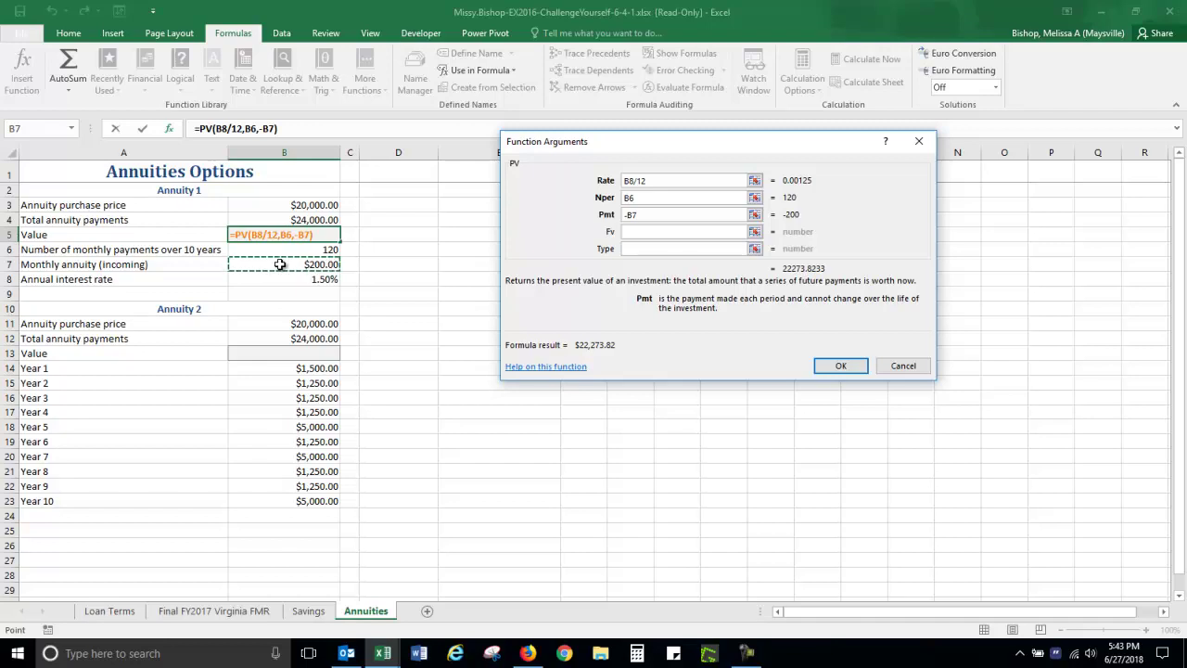
{"action": "left_click", "coordinate": [639, 249]}
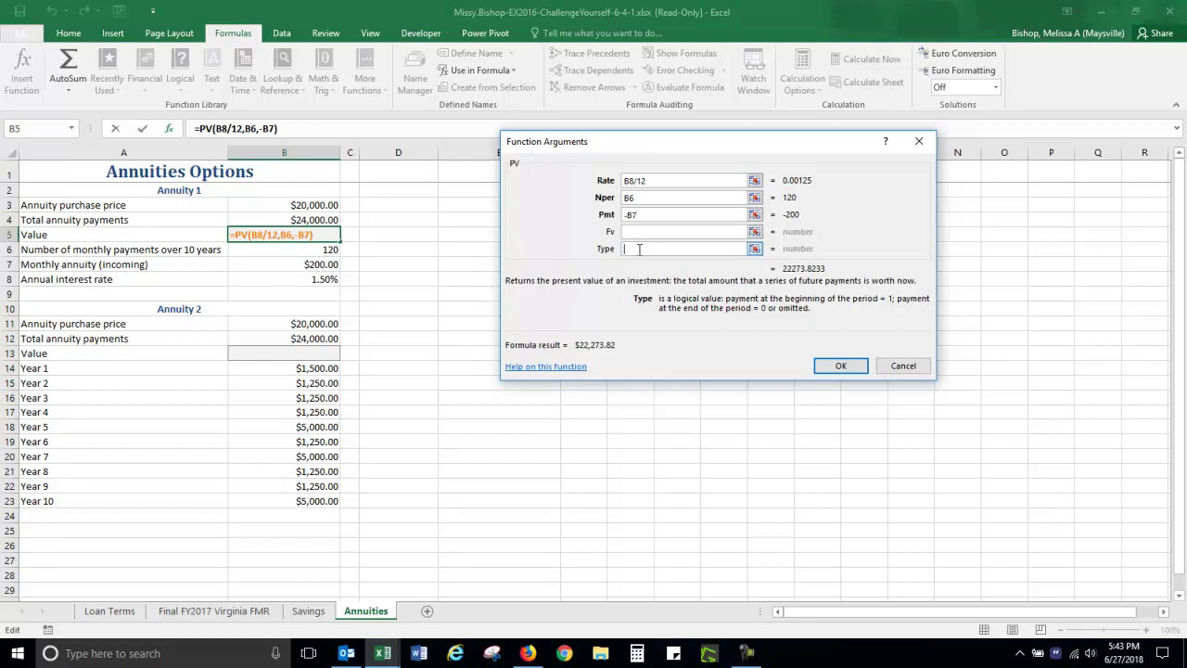
{"action": "type", "text": "1"}
{"action": "left_click", "coordinate": [840, 367]}
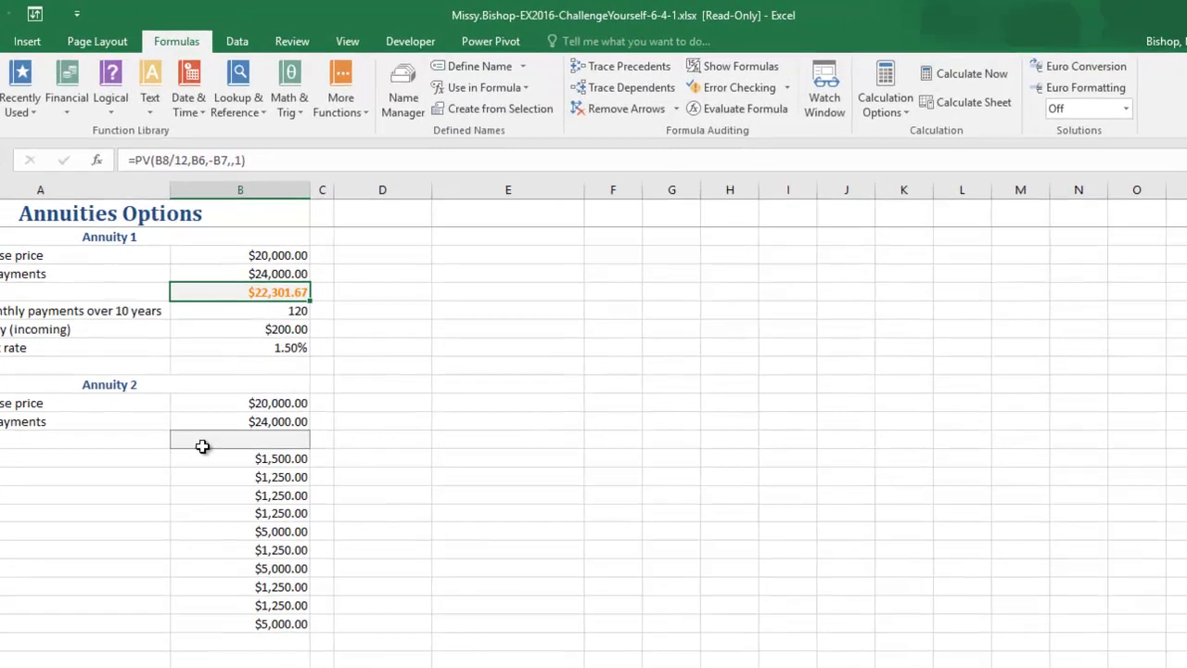
Start an NPV function in B13 for Annuity 2's value, with B8 as the rate
{"action": "left_click", "coordinate": [250, 353]}
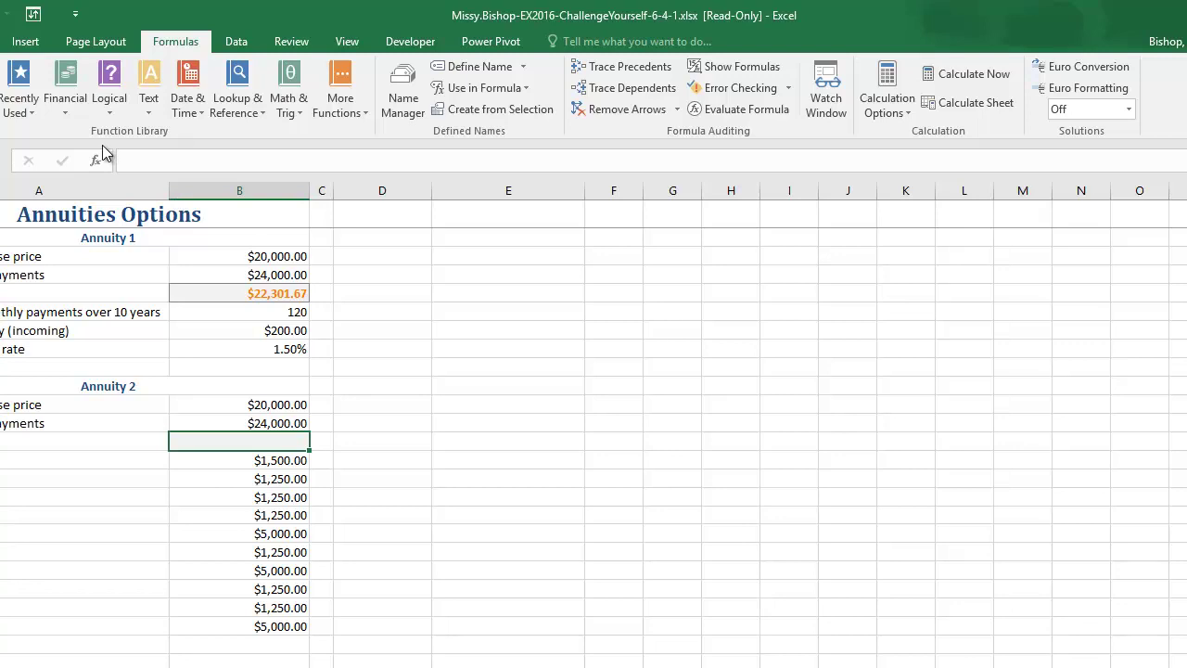
{"action": "left_click", "coordinate": [59, 109]}
{"action": "scroll", "coordinate": [113, 378], "scroll_direction": "down", "scroll_amount": 3}
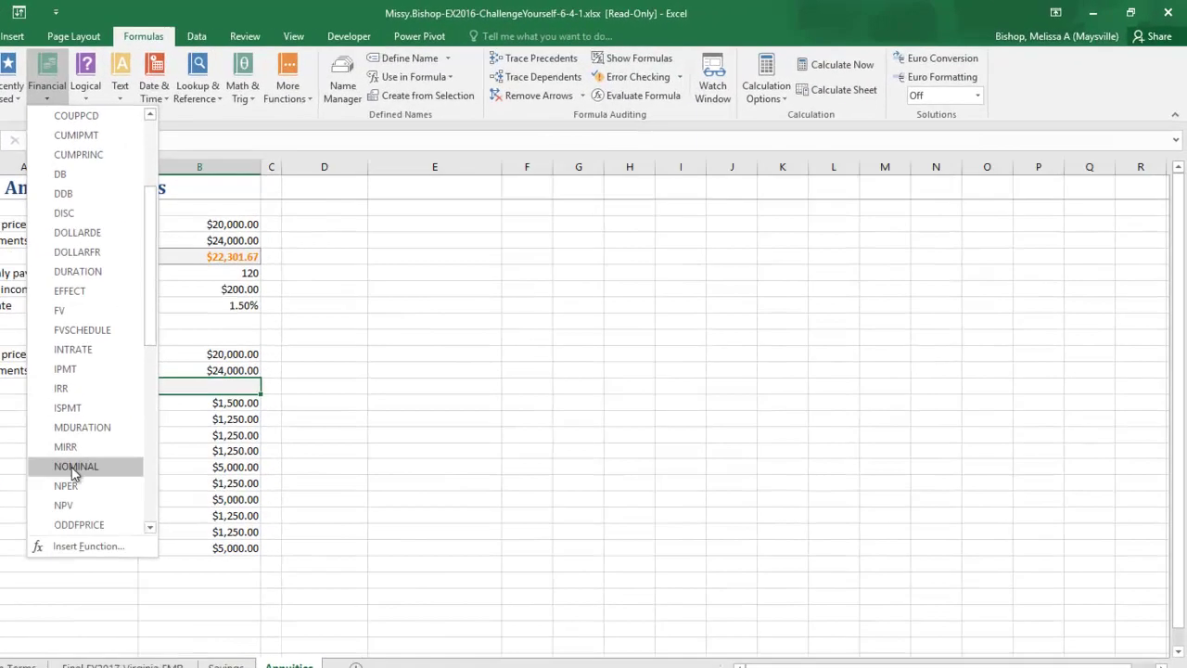
{"action": "left_click", "coordinate": [159, 461]}
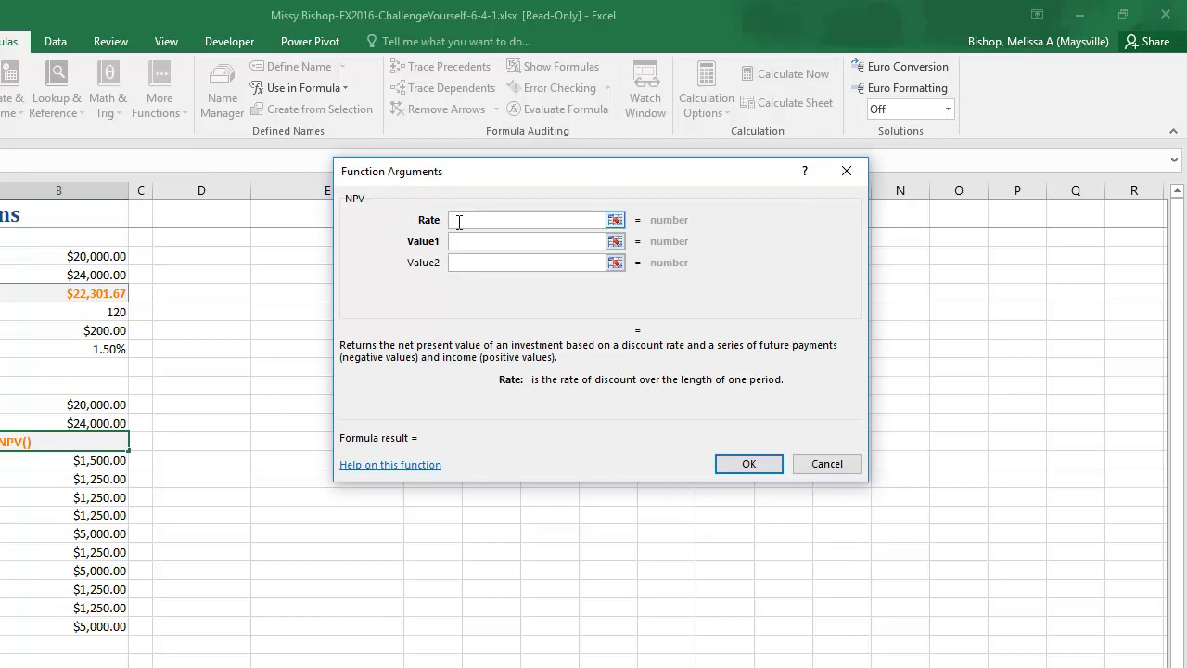
{"action": "left_click", "coordinate": [102, 350]}
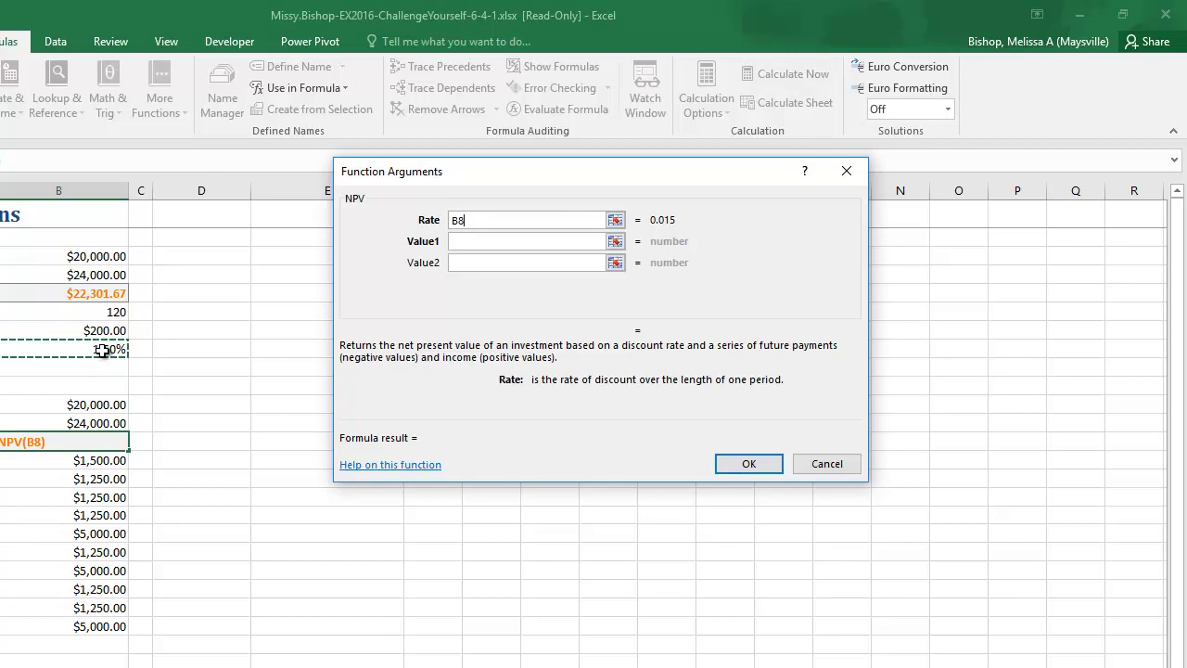
Complete the NPV function in B13 with the yearly payments B14:B23 as Value1
{"action": "left_click", "coordinate": [483, 243]}
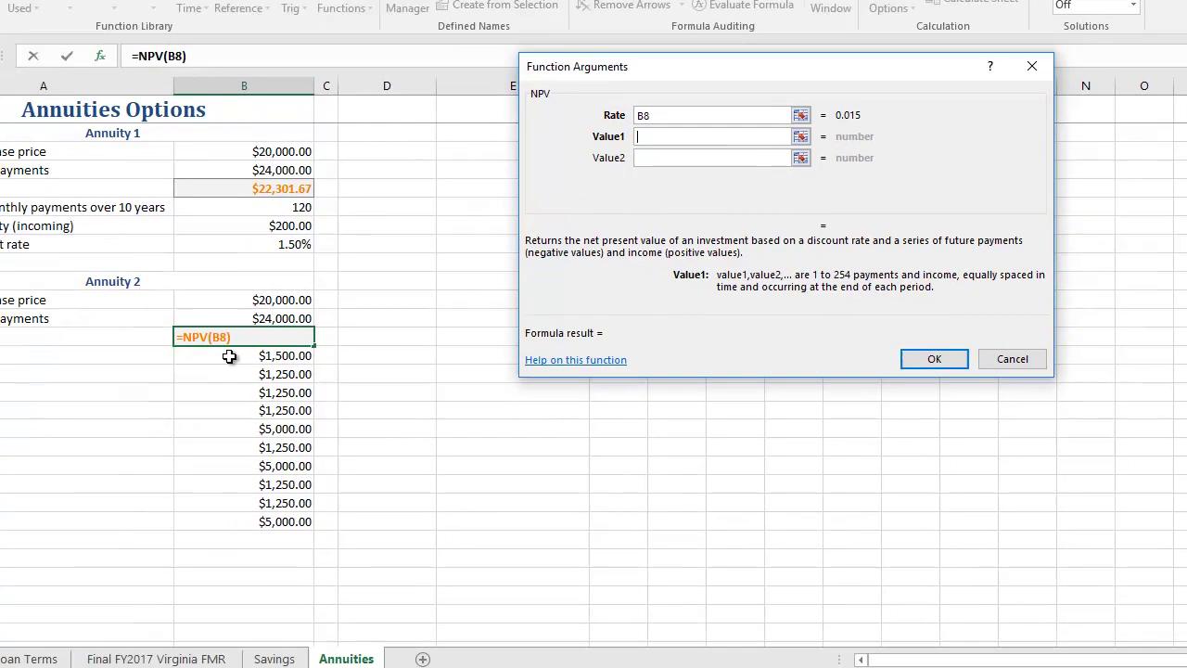
{"action": "left_click_drag", "start_coordinate": [47, 460], "coordinate": [53, 575]}
{"action": "left_click_drag", "start_coordinate": [350, 407], "coordinate": [353, 459]}
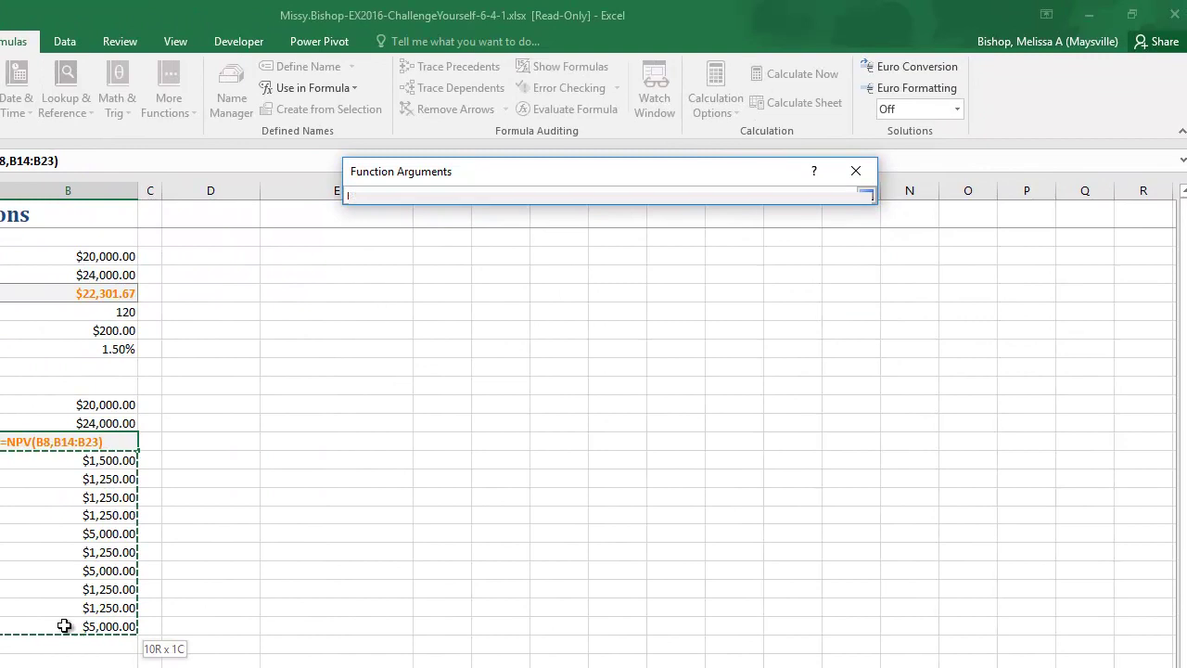
{"action": "left_click_drag", "start_coordinate": [64, 626], "coordinate": [64, 626]}
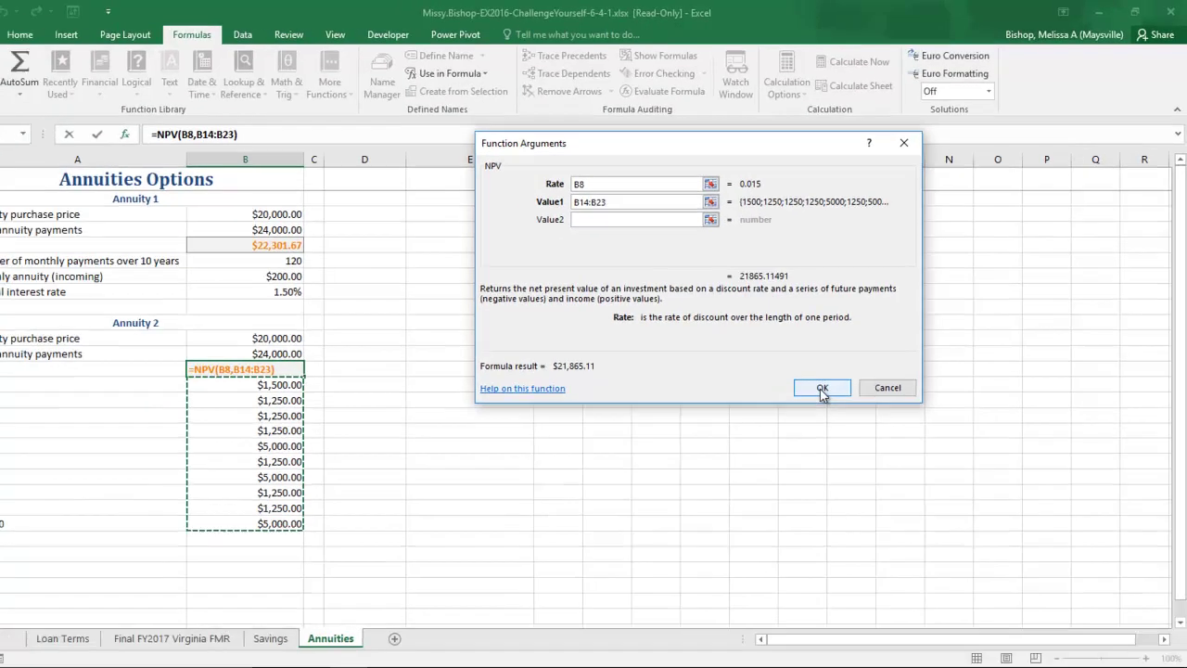
{"action": "left_click", "coordinate": [757, 464]}
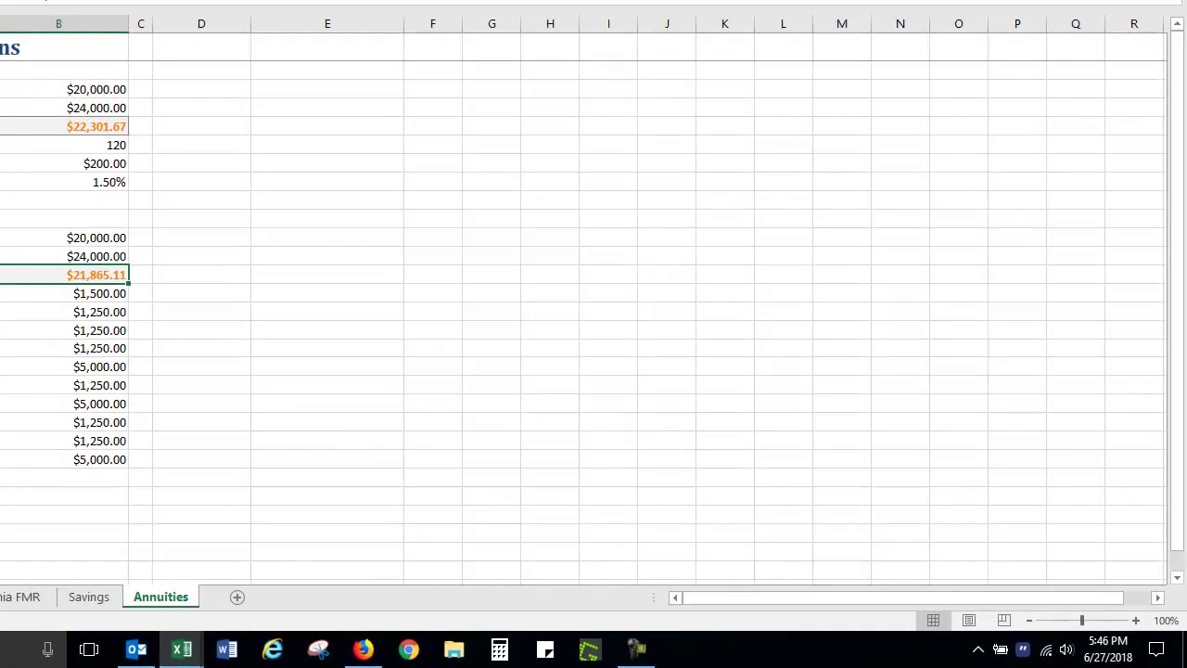
{"action": "left_click", "coordinate": [636, 648]}
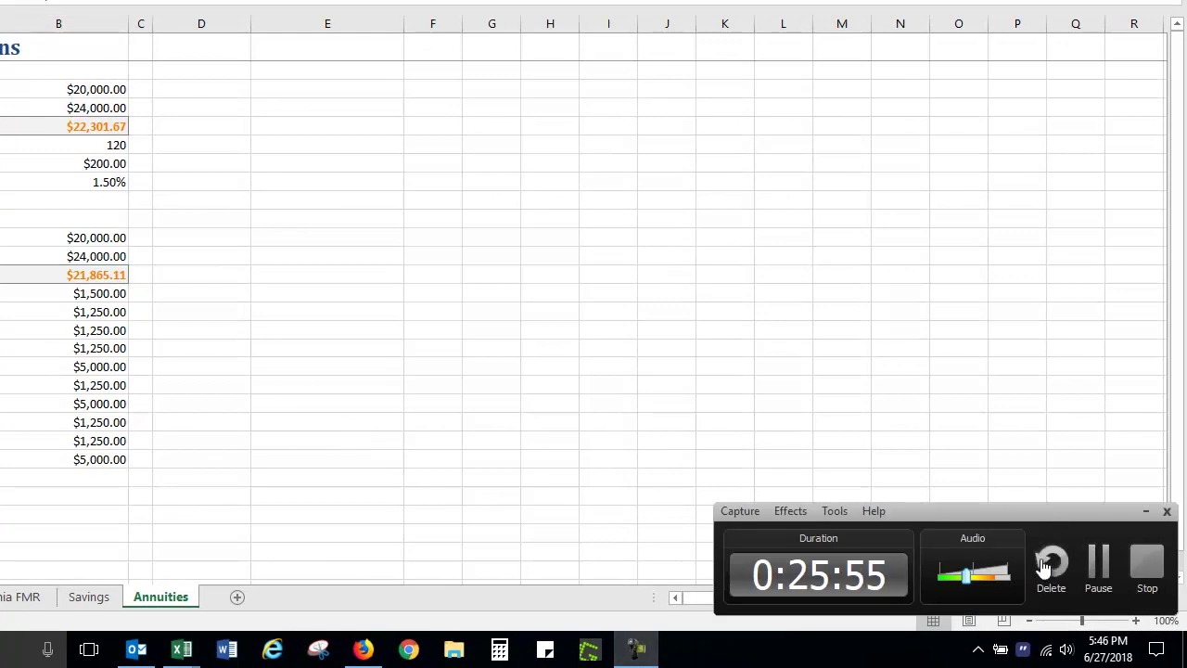